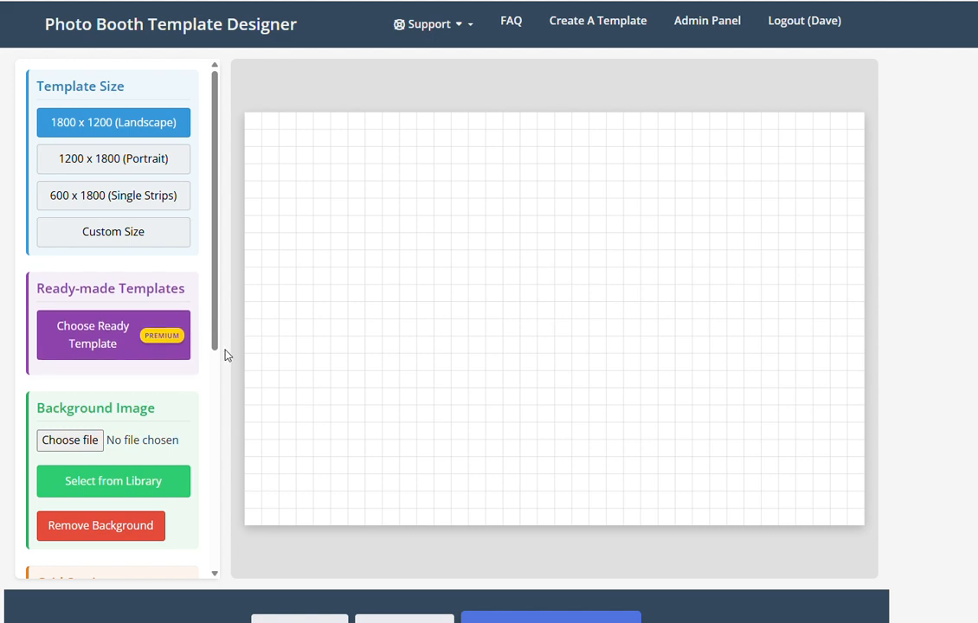
Try portrait, strip and 800 x 600 custom sizes, then restore 1800 x 1200 landscape
mouse_move(214, 323)
left_mouse_down()
mouse_move(210, 487)
mouse_move(210, 303)
left_mouse_up()
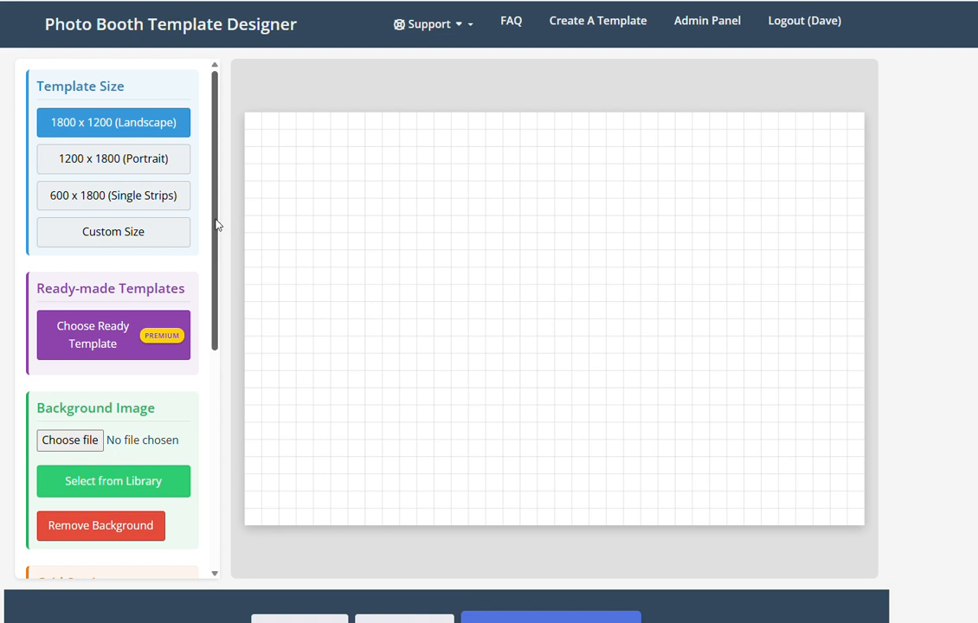
left_click_drag(214, 221, 217, 316)
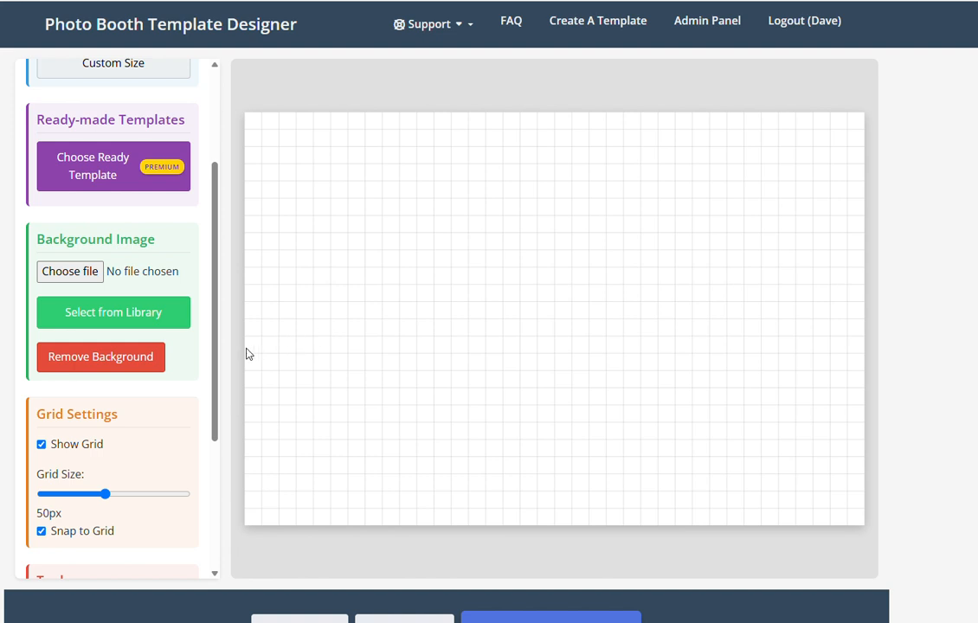
scroll(183, 356, "up", 4)
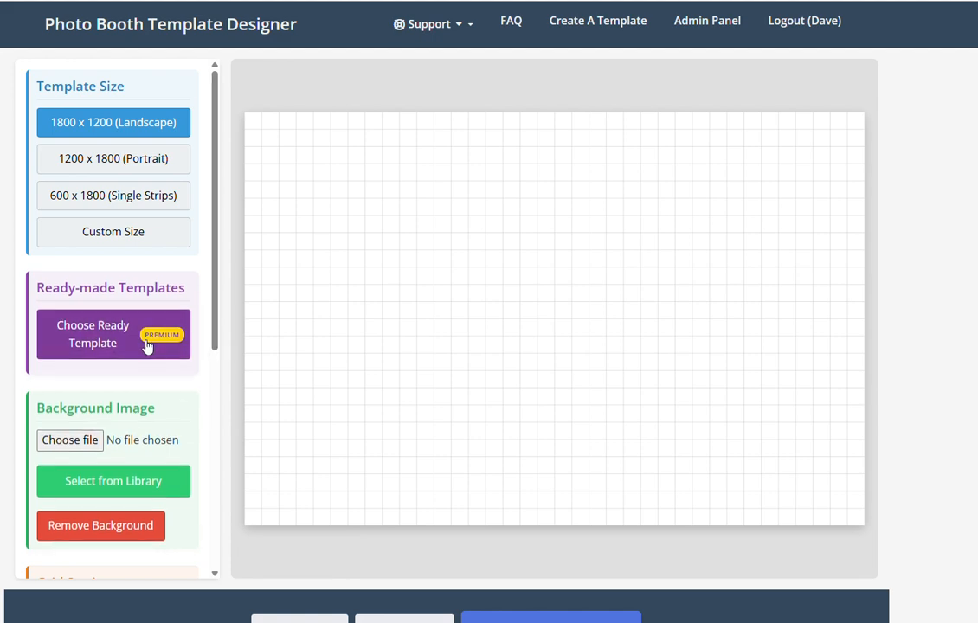
scroll(149, 350, "down", 2)
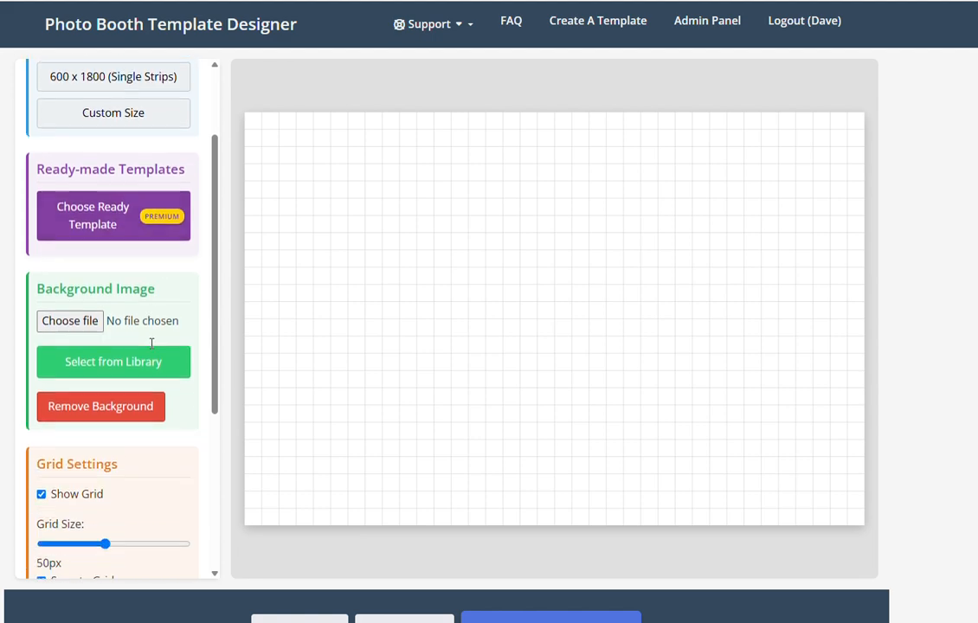
scroll(152, 344, "down", 1)
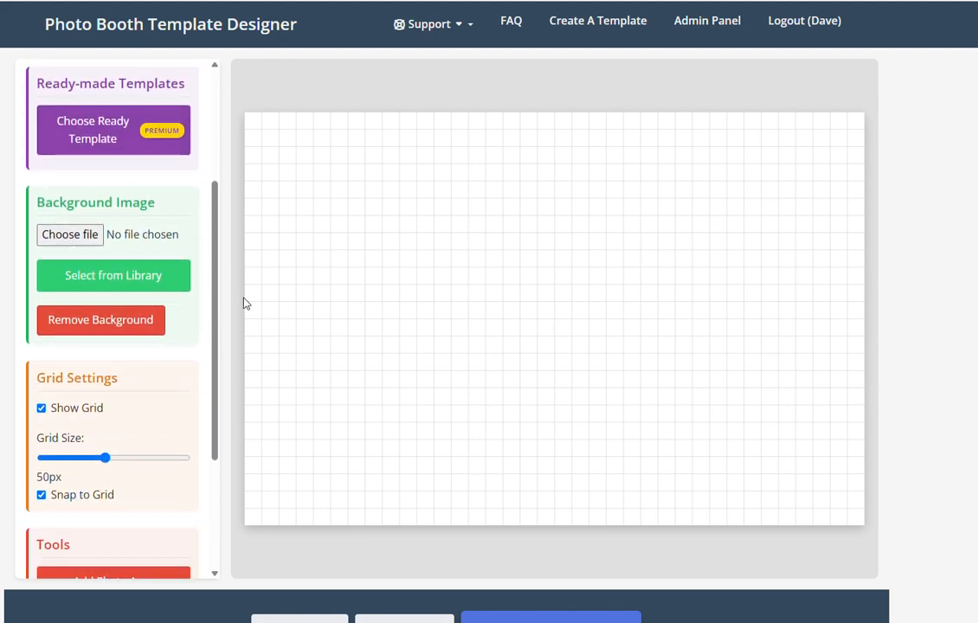
scroll(57, 376, "up", 3)
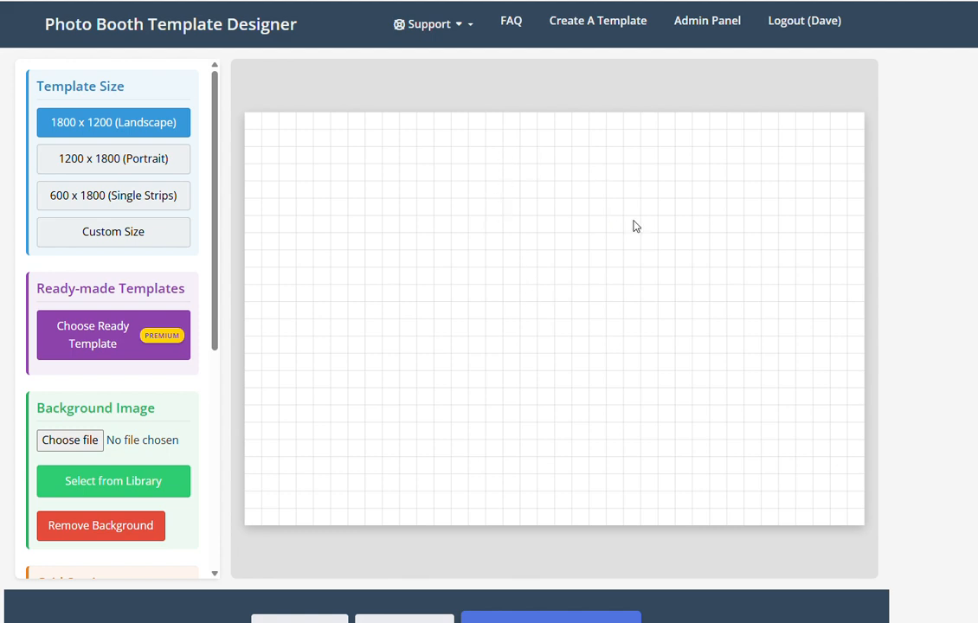
left_click(96, 173)
left_click(74, 195)
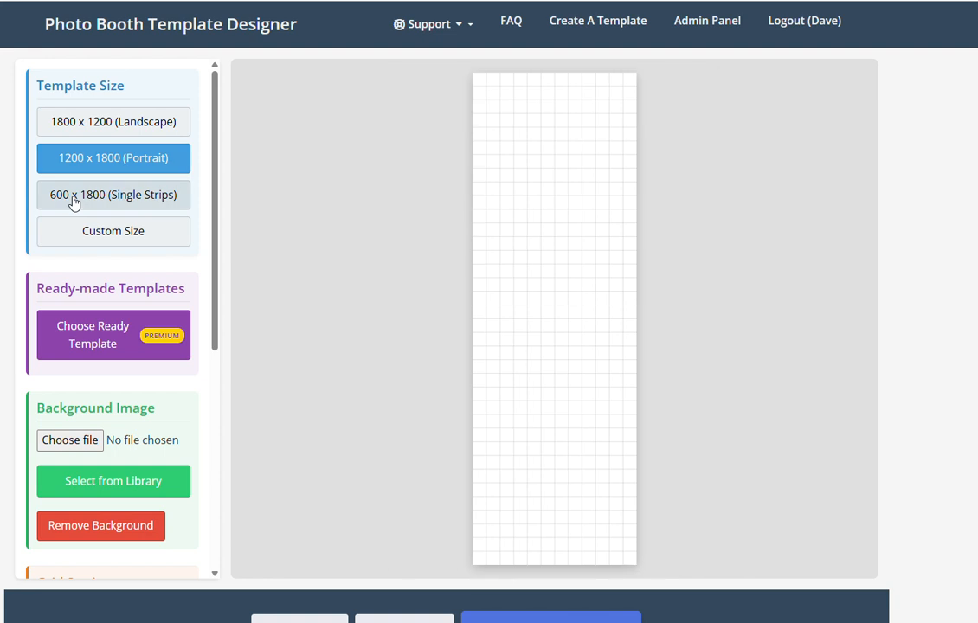
left_click(82, 227)
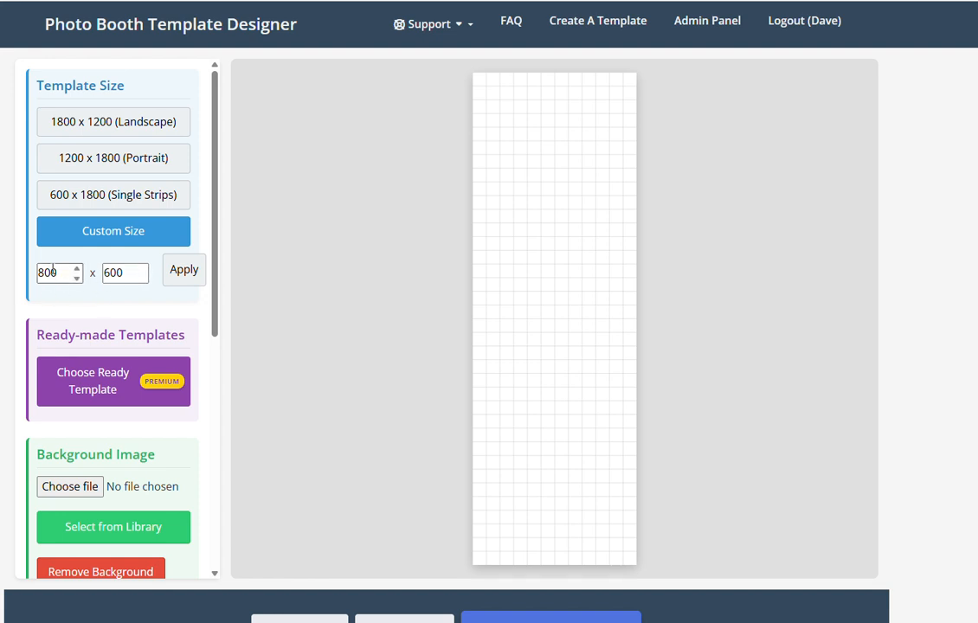
left_click(182, 280)
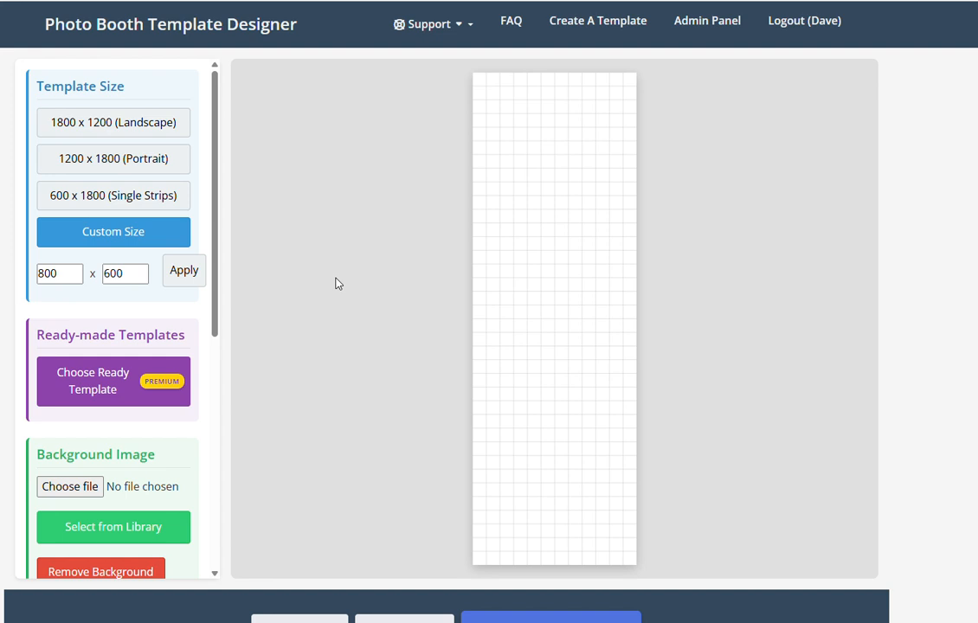
left_click(152, 121)
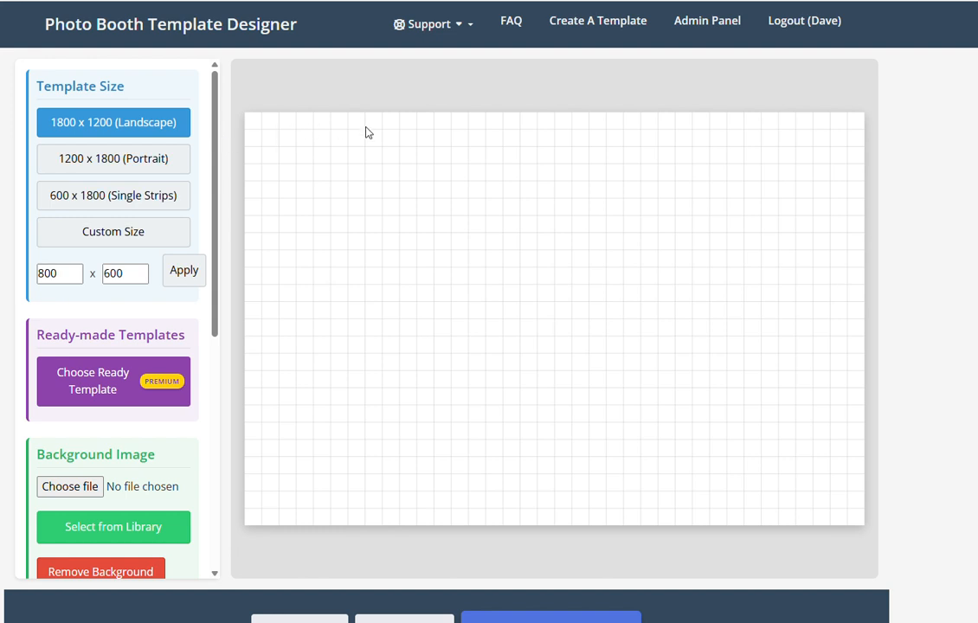
scroll(87, 406, "down", 2)
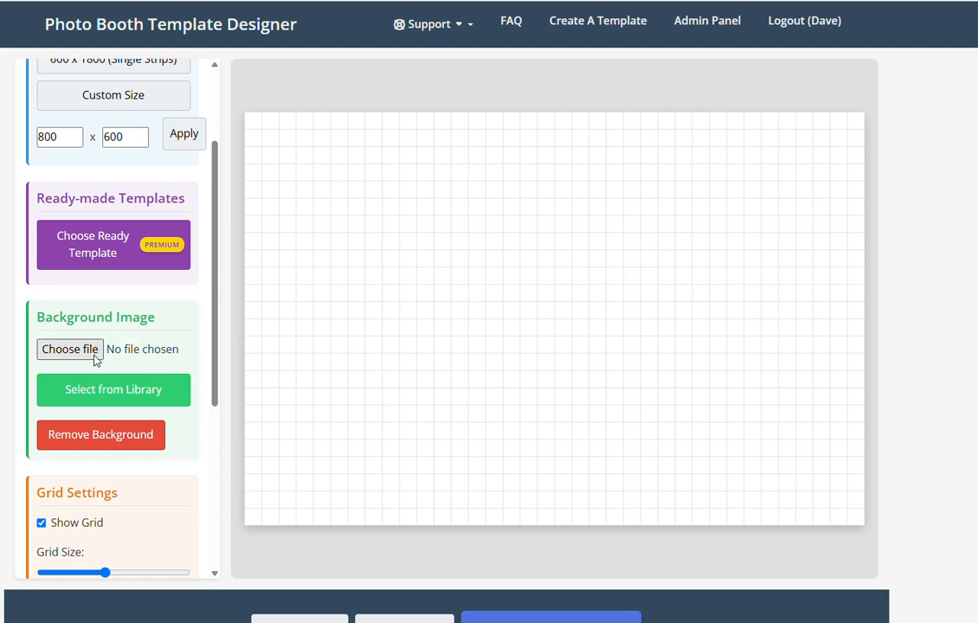
Browse the background library in All Categories and apply a pink watercolour texture
left_click(122, 394)
left_click(429, 220)
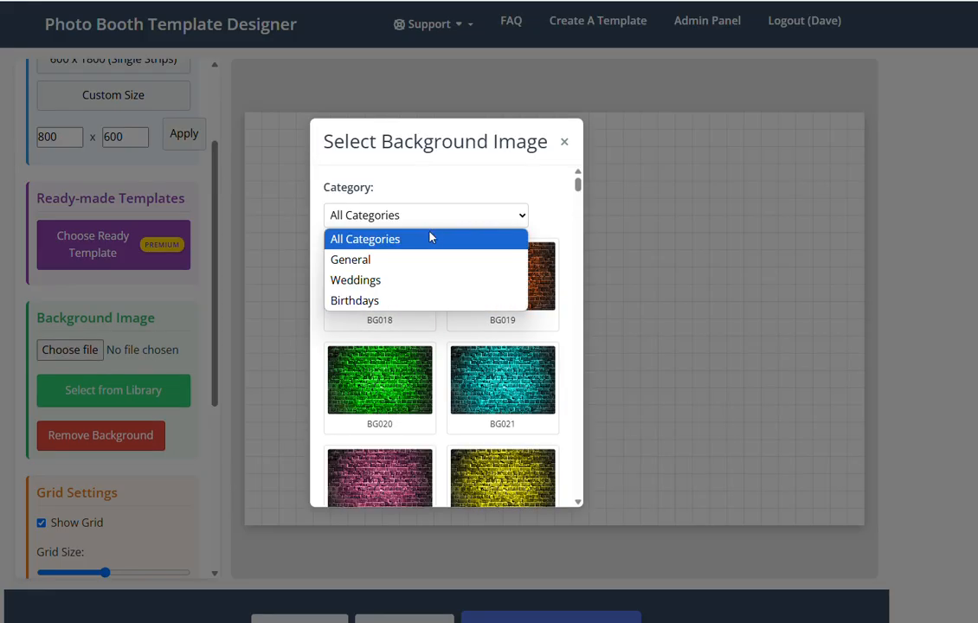
left_click(437, 230)
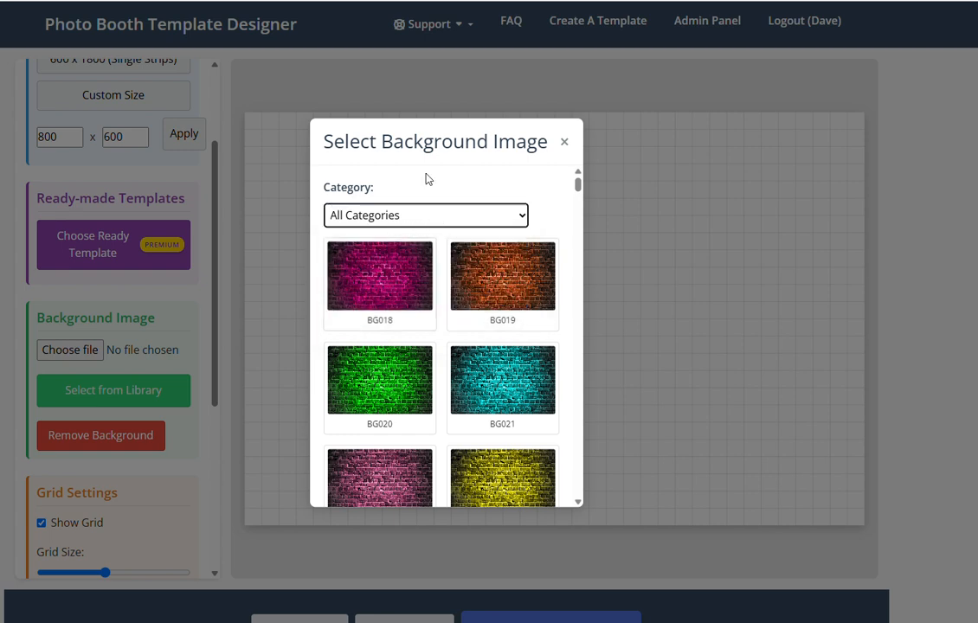
left_click(376, 214)
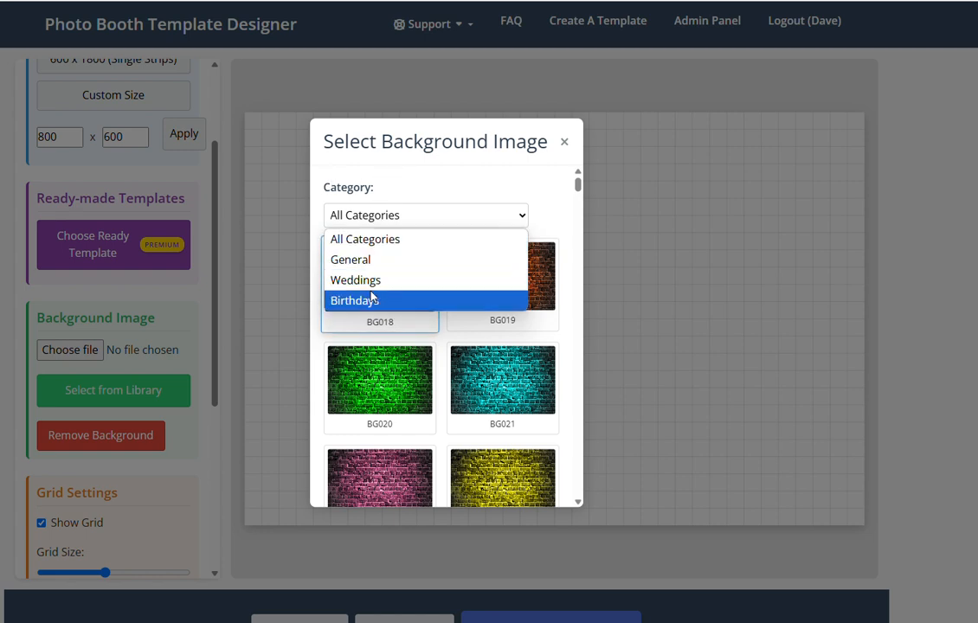
left_click(381, 242)
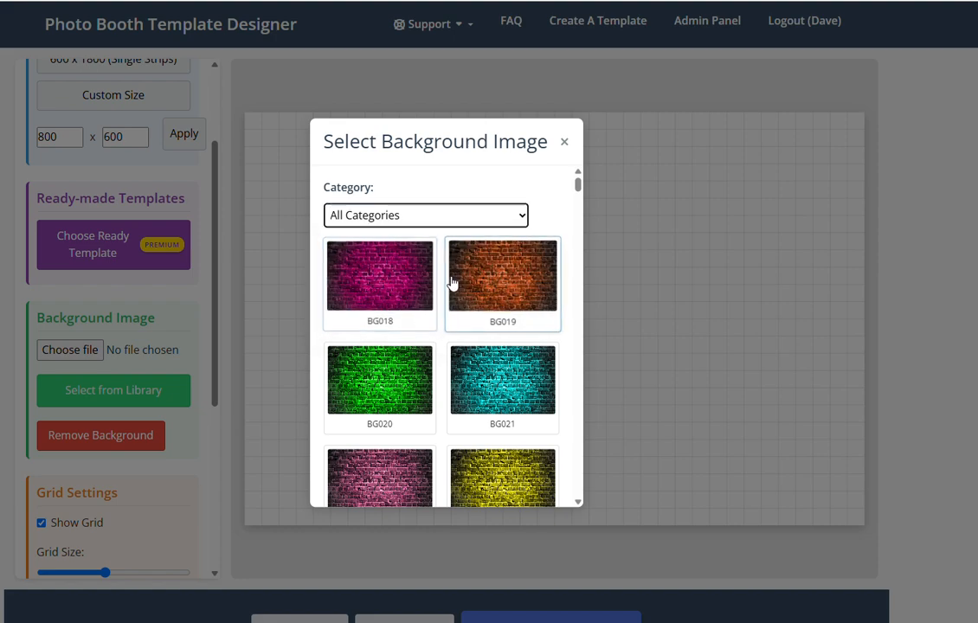
scroll(450, 280, "down", 9)
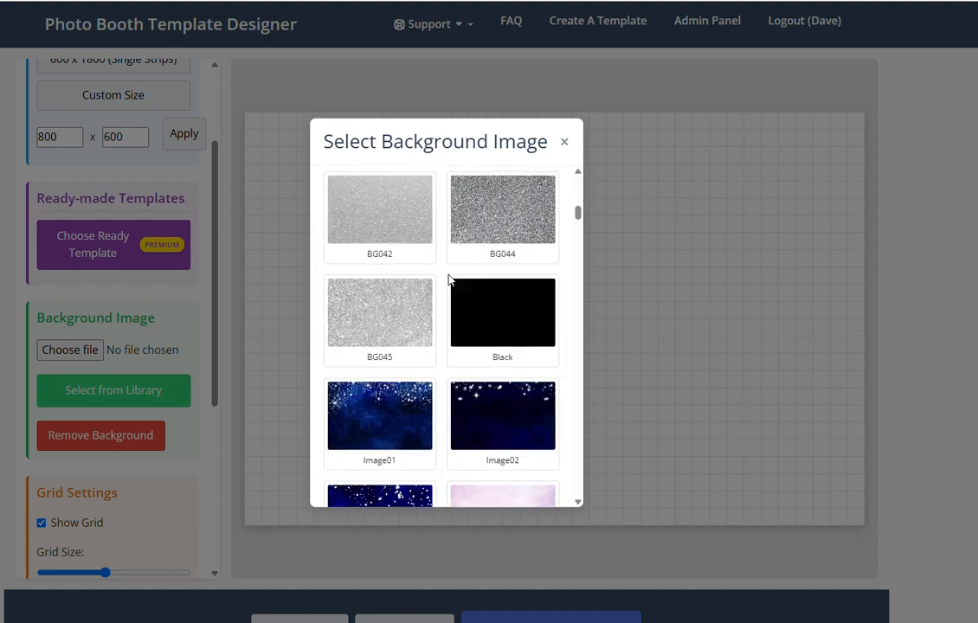
scroll(450, 280, "down", 20)
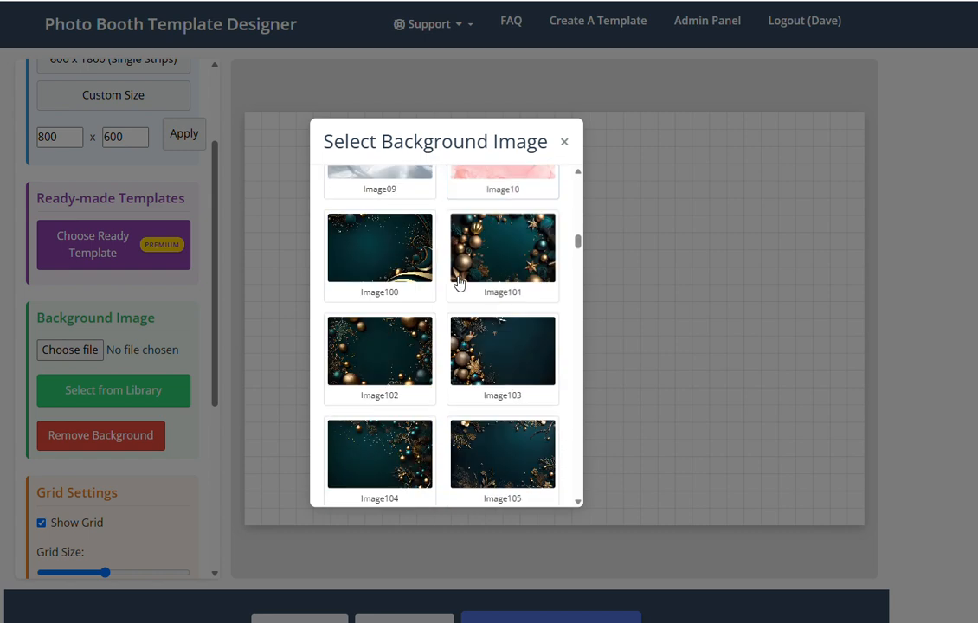
left_click_drag(576, 244, 526, 478)
scroll(523, 482, "down", 2)
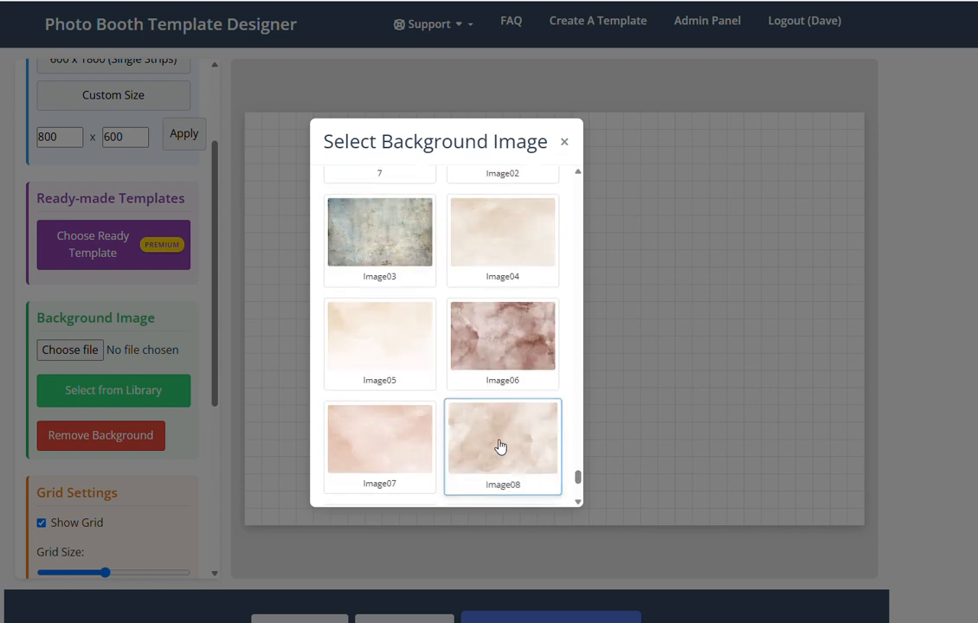
left_click(367, 450)
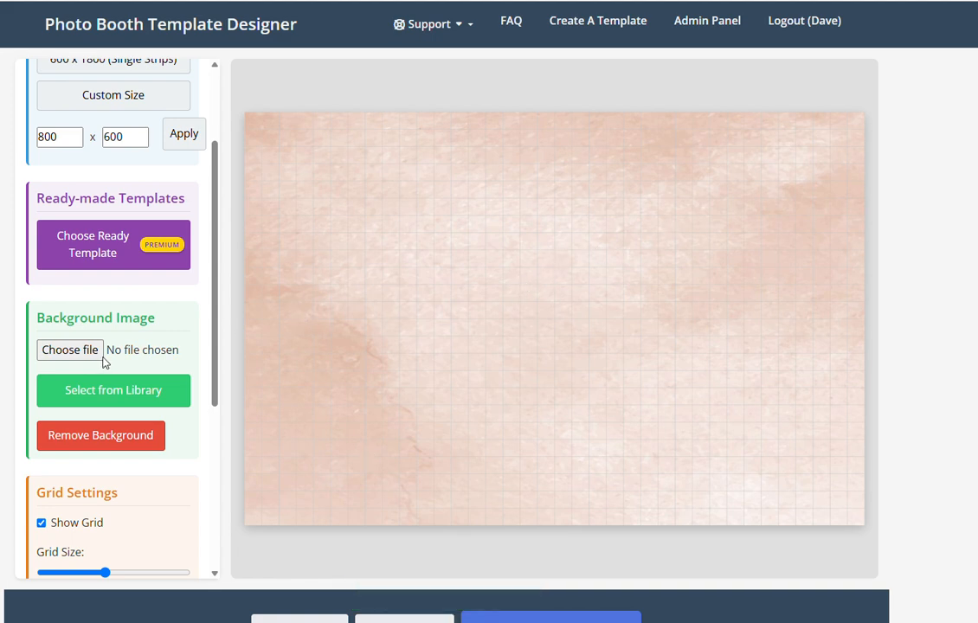
Replace it with the Image98 dark teal library background with gold stars
left_click(166, 390)
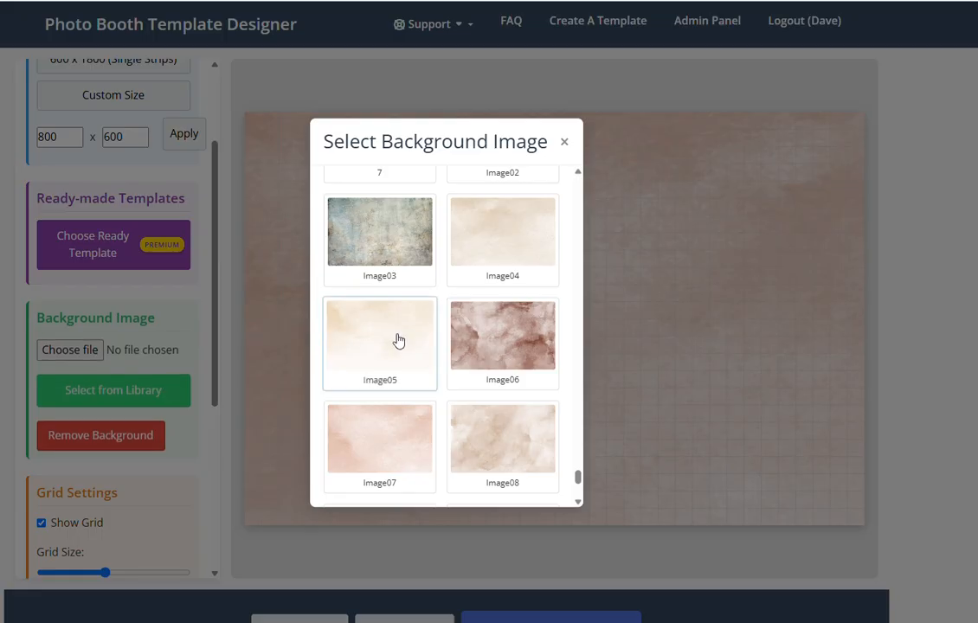
scroll(522, 339, "down", 3)
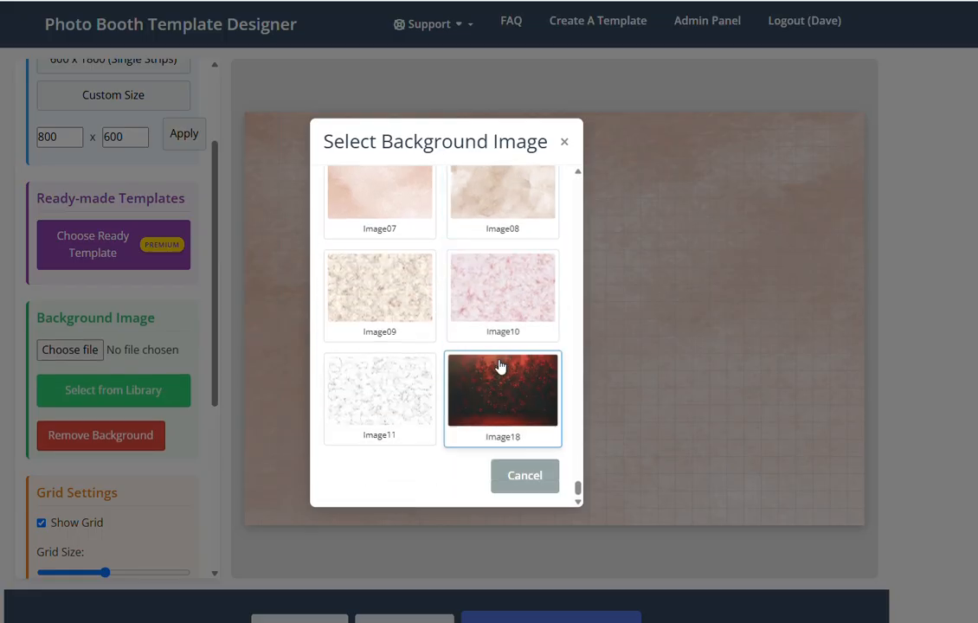
scroll(498, 368, "down", 10)
scroll(496, 376, "down", 1)
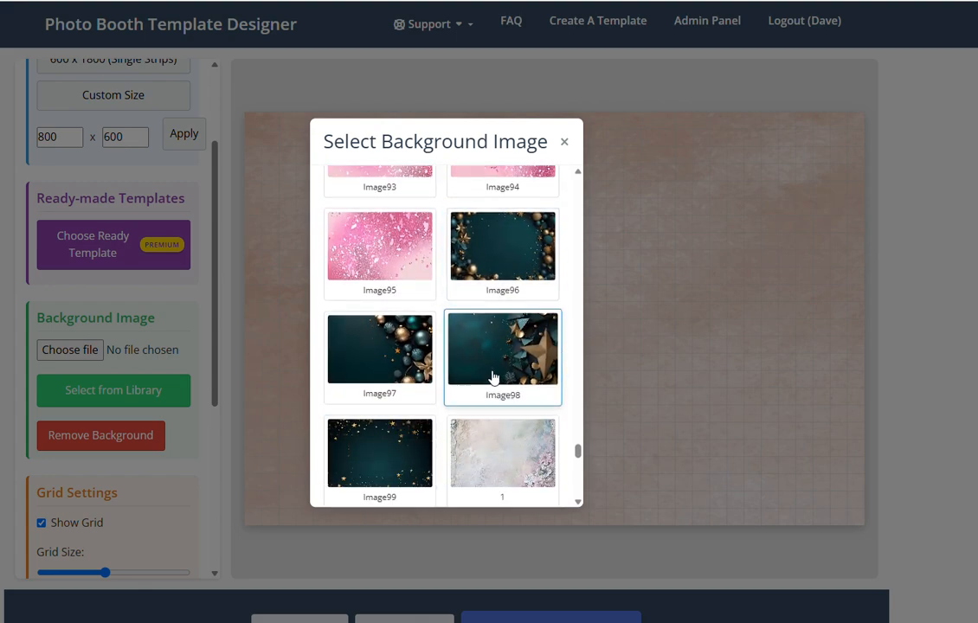
left_click(396, 456)
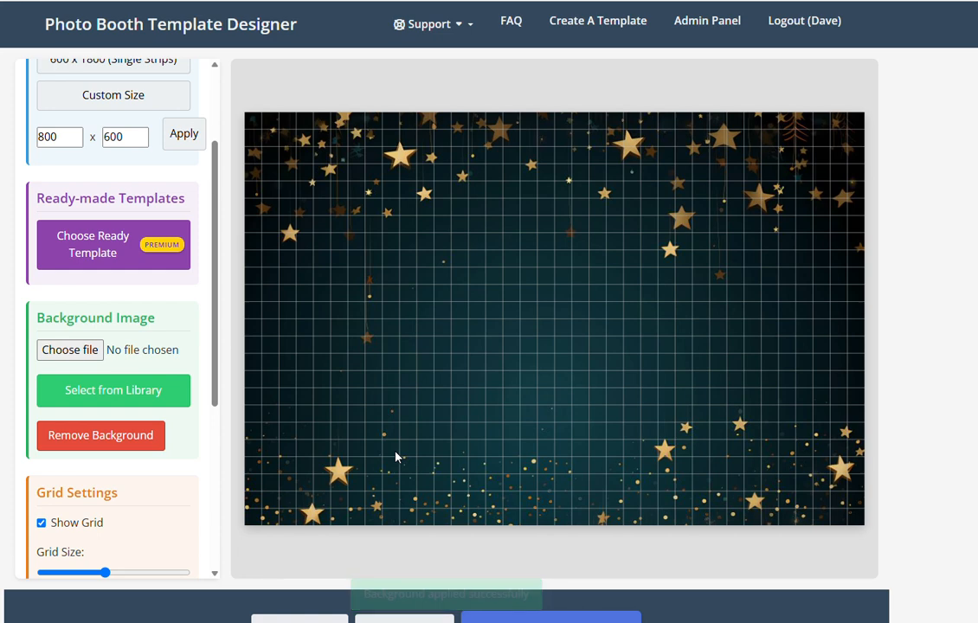
Add a photo area, resize it into a tall rectangle and move it to the top-left corner
scroll(128, 383, "down", 3)
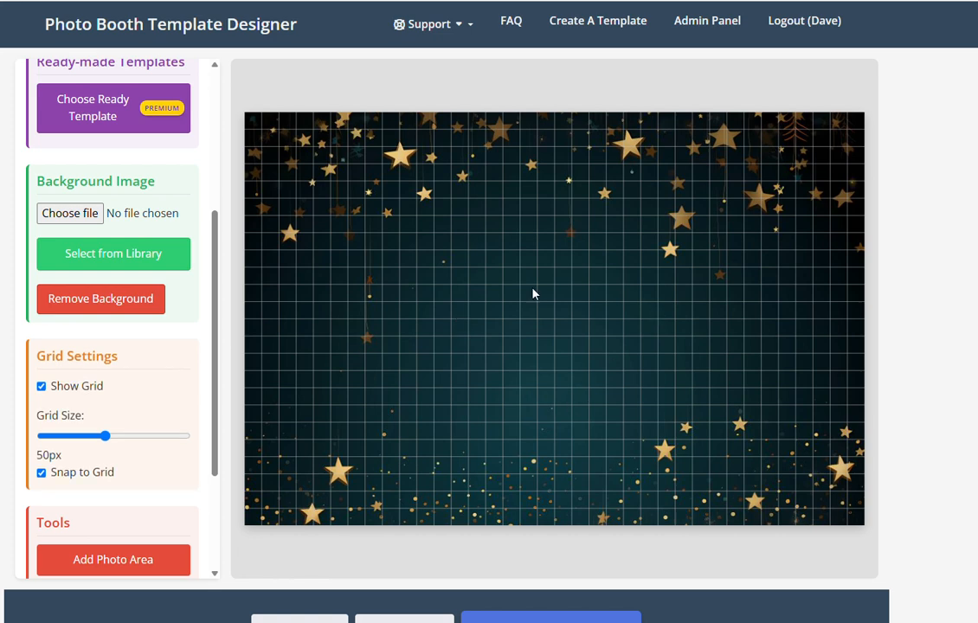
scroll(139, 407, "down", 1)
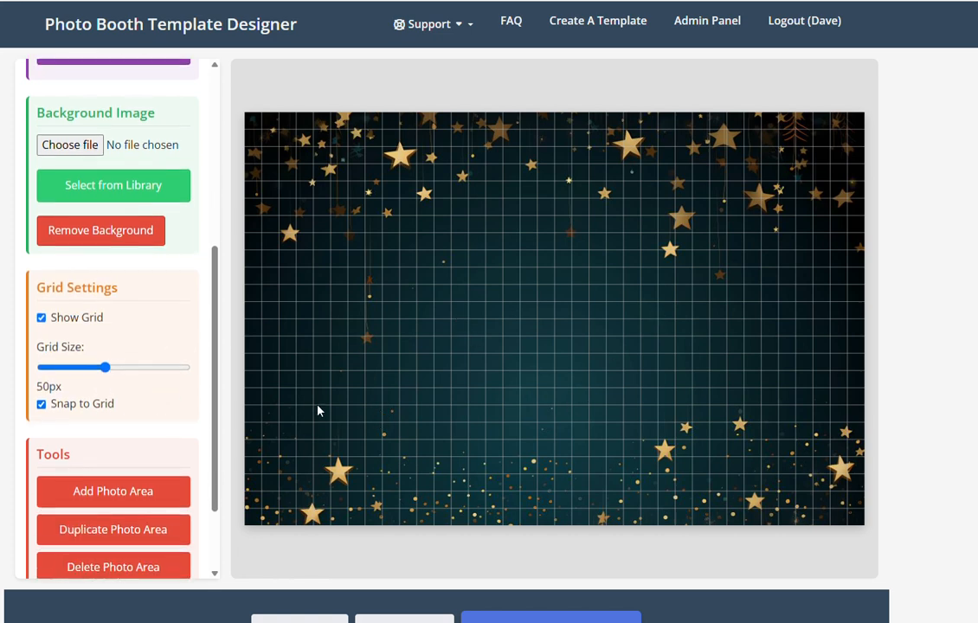
left_click(117, 490)
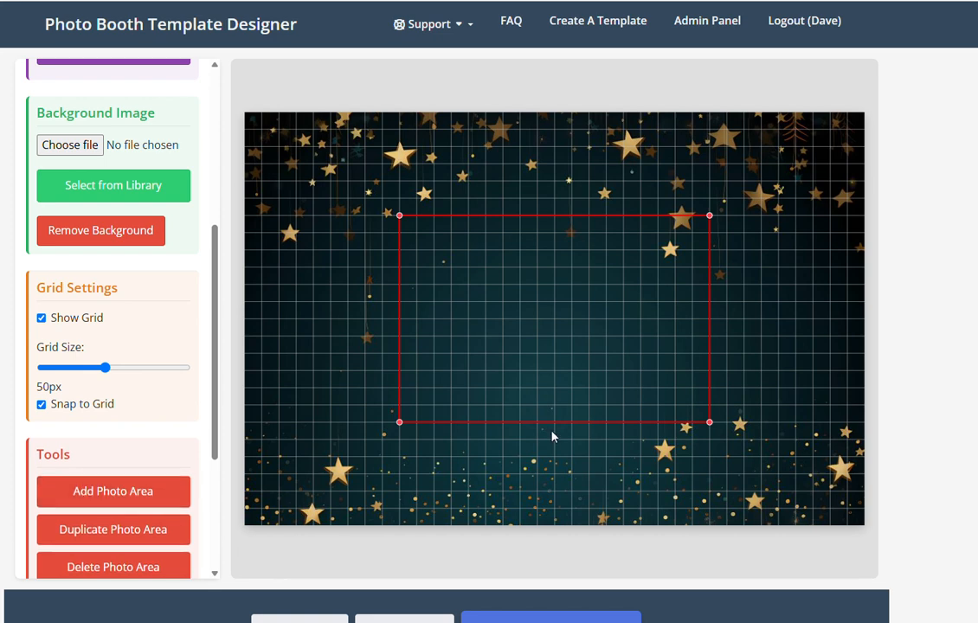
left_click_drag(631, 379, 606, 406)
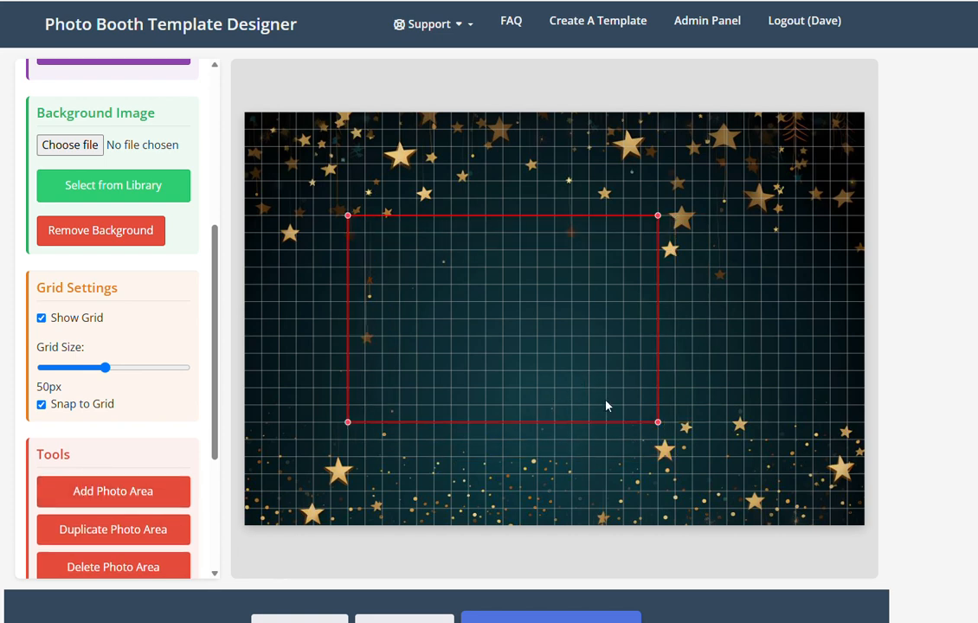
left_click_drag(659, 427, 508, 455)
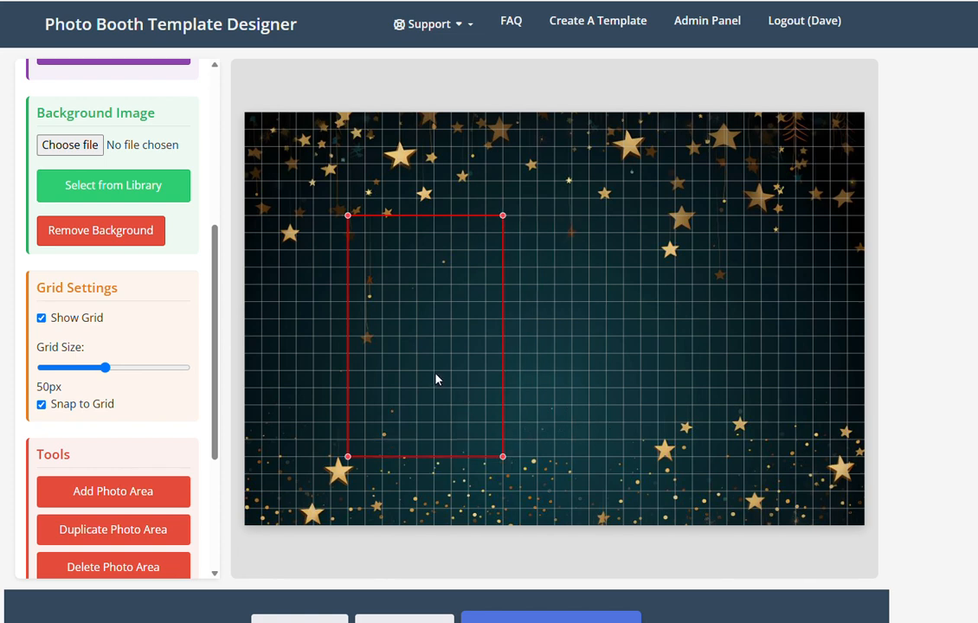
left_click_drag(436, 381, 355, 298)
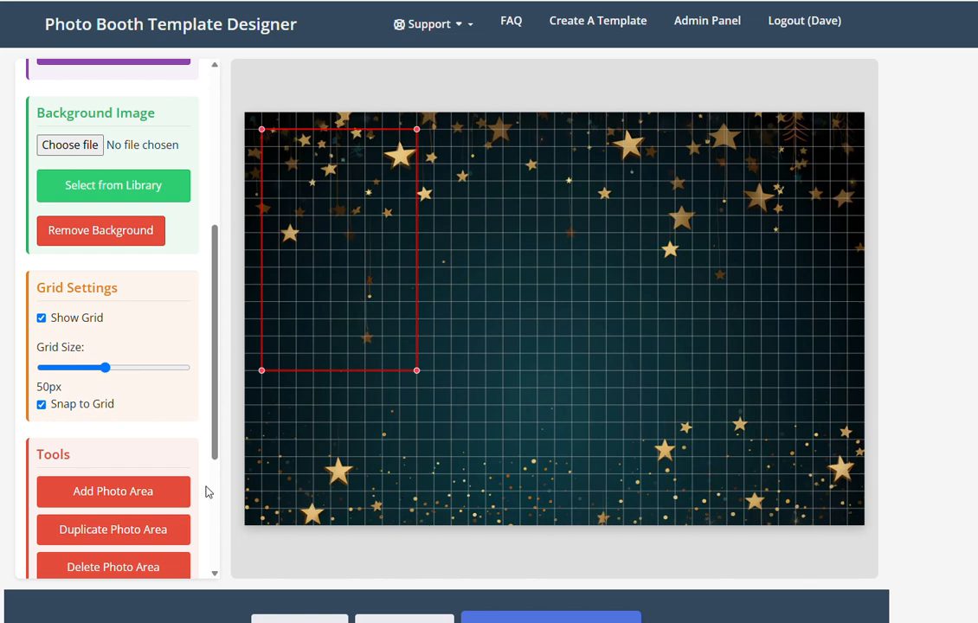
scroll(189, 435, "down", 6)
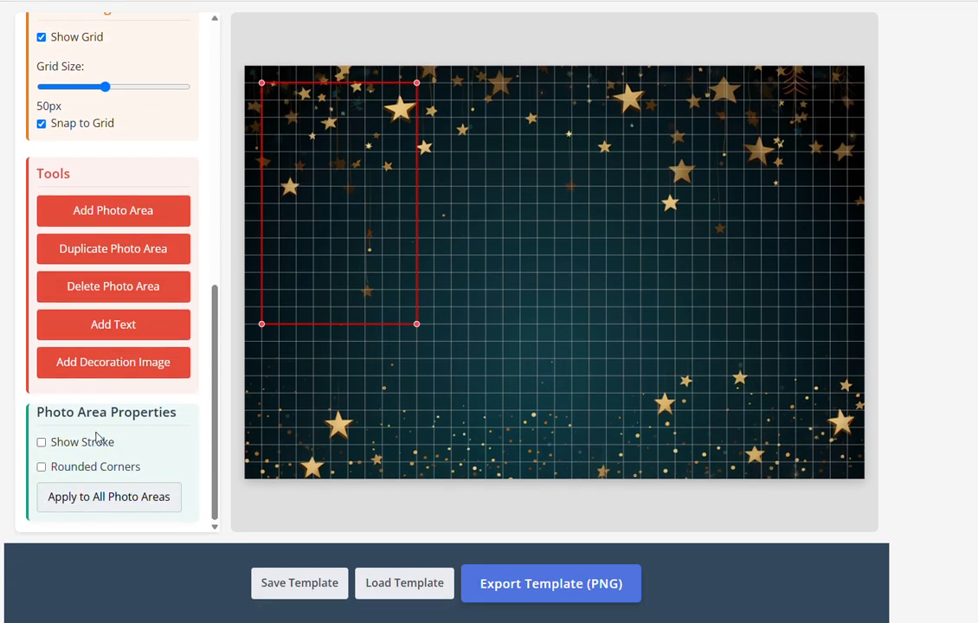
Give the photo frame a thick outline coloured gold, sampled from a star
left_click(41, 443)
left_click_drag(60, 488, 93, 487)
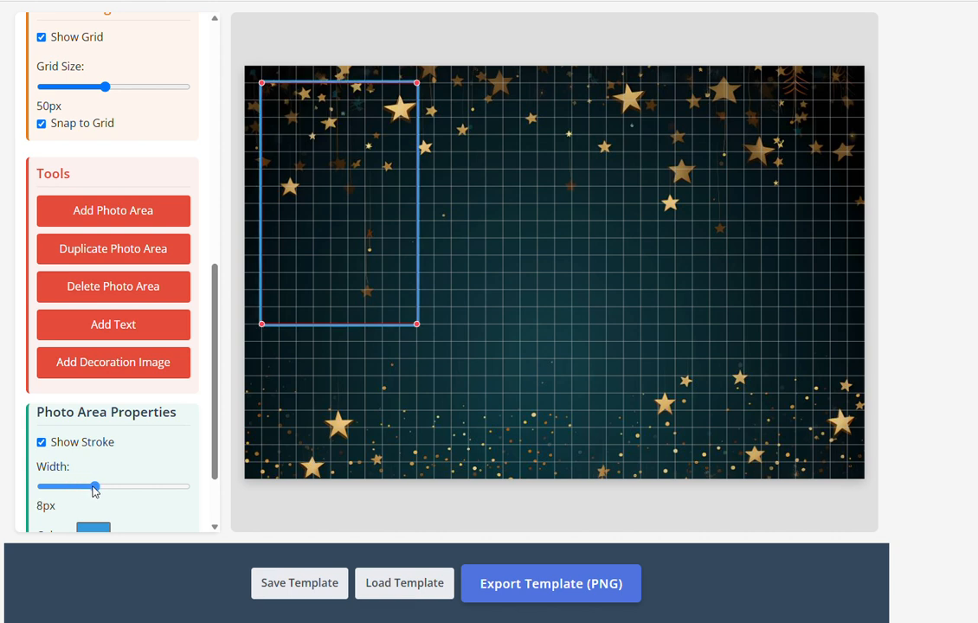
left_click(95, 526)
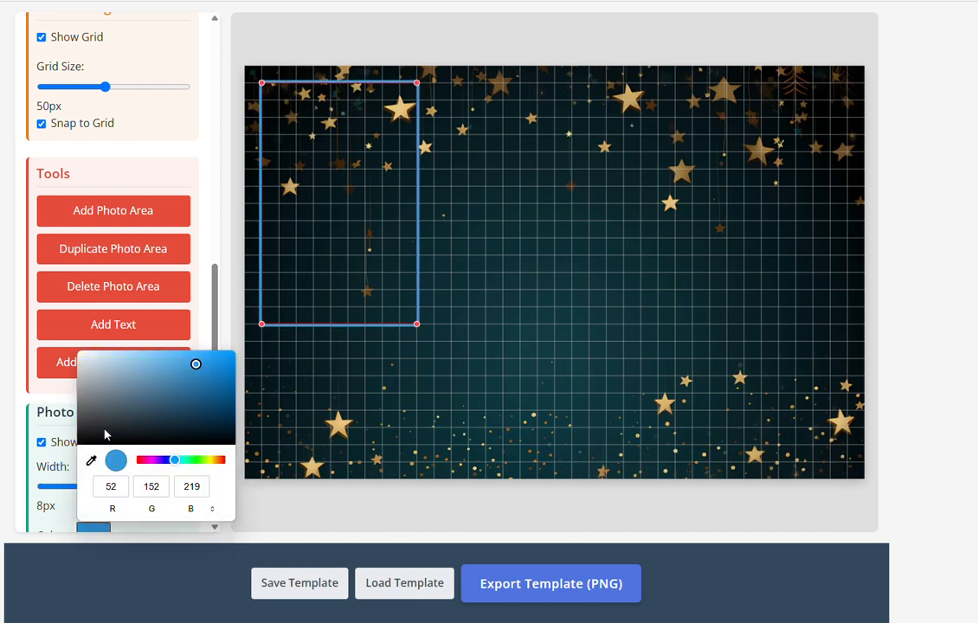
left_click(91, 461)
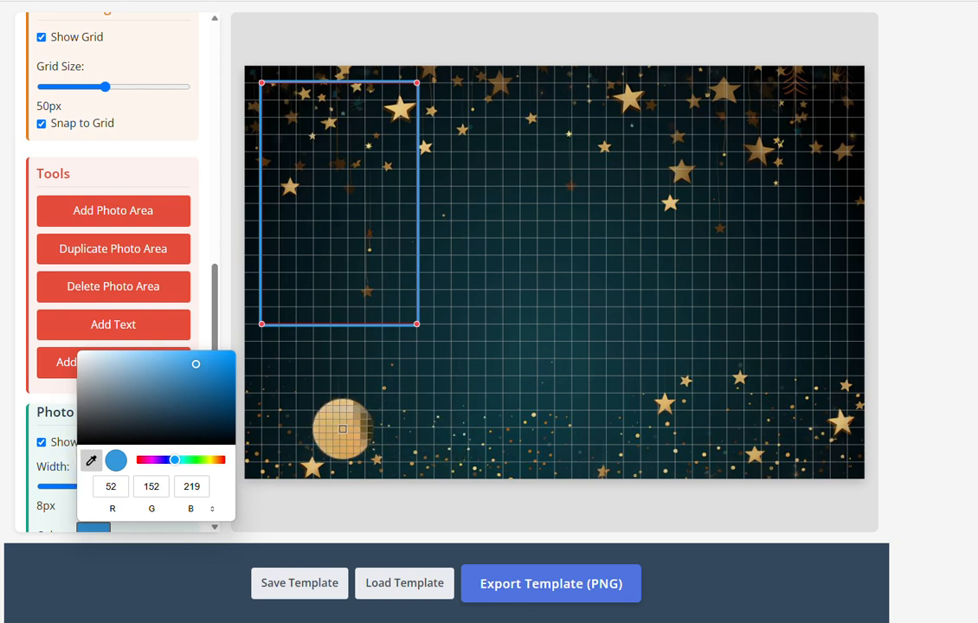
left_click(343, 430)
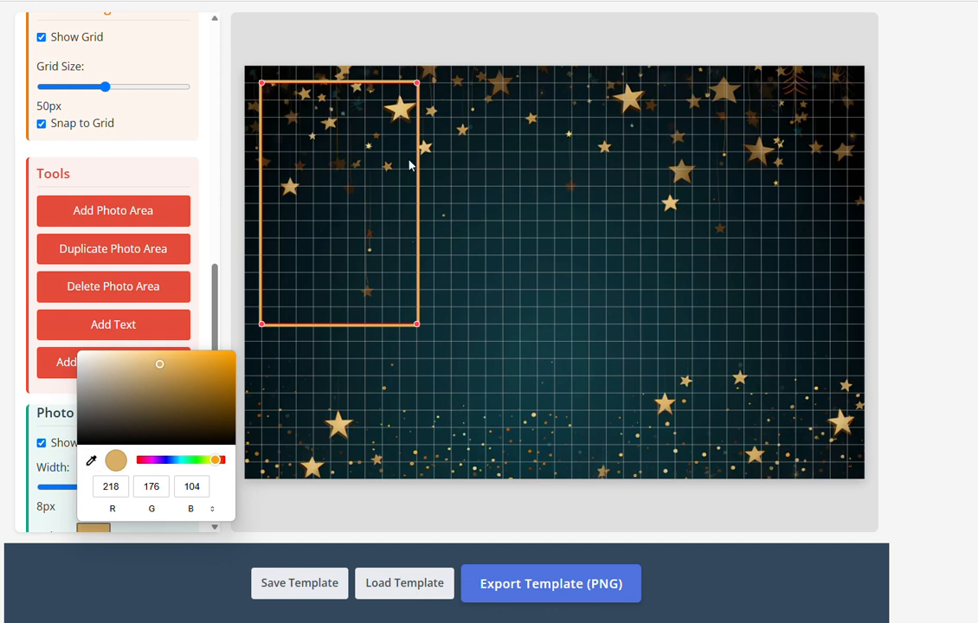
scroll(159, 251, "up", 5)
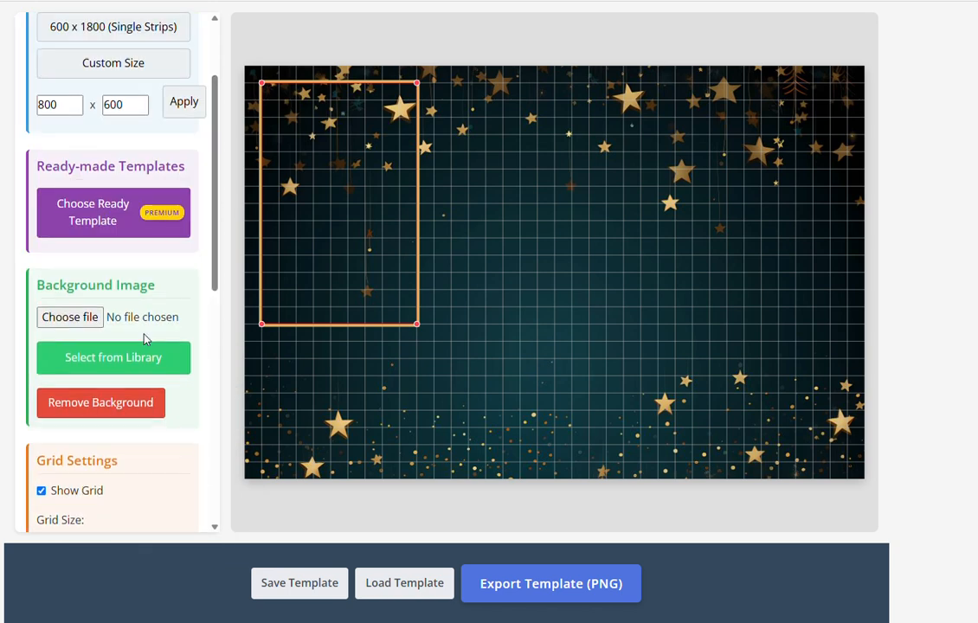
scroll(153, 349, "down", 6)
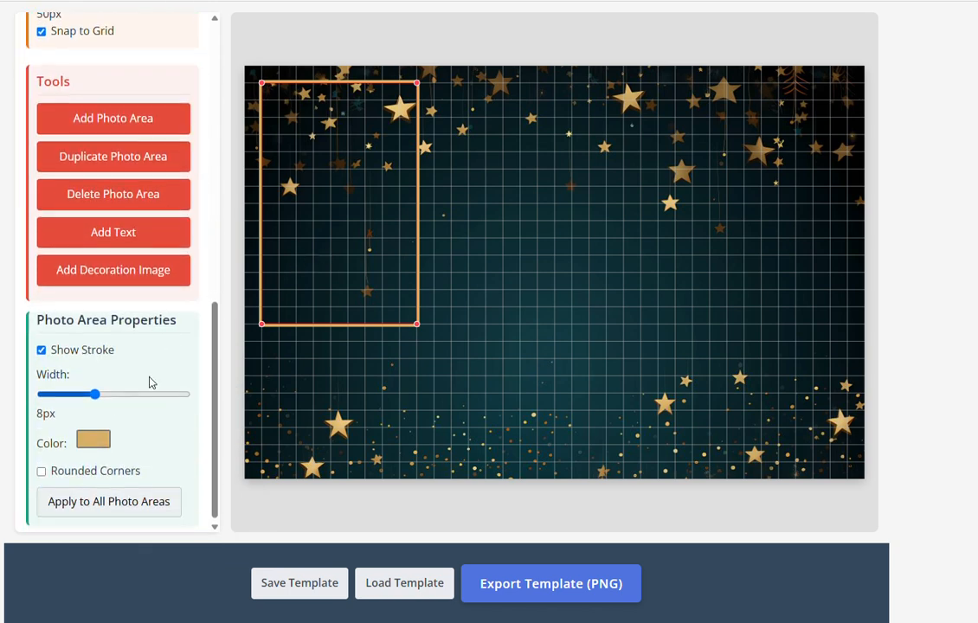
scroll(150, 381, "down", 1)
Turn on rounded corners for the frame and increase the corner rounding
left_click(42, 466)
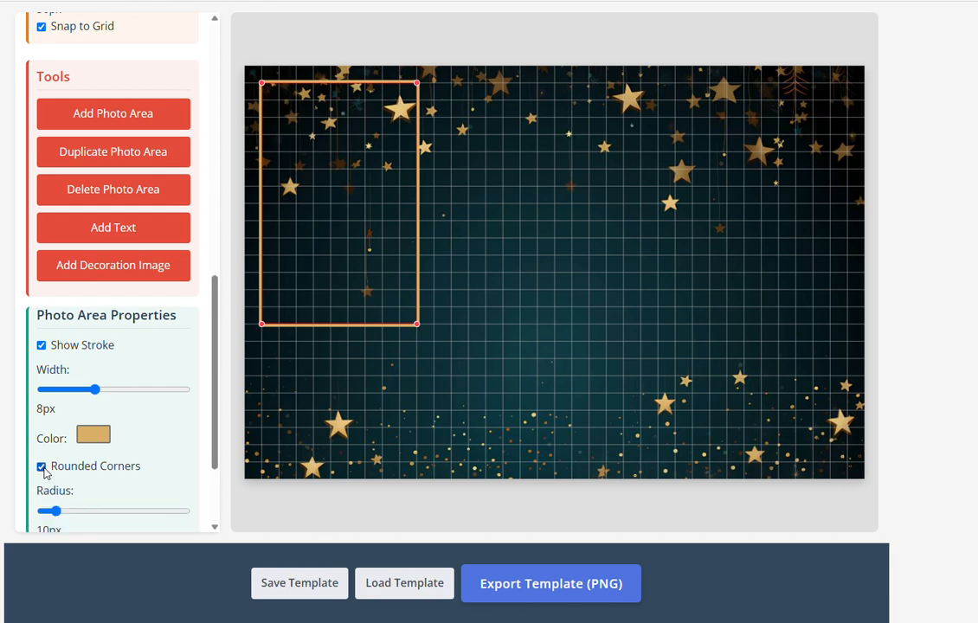
left_click_drag(56, 512, 102, 516)
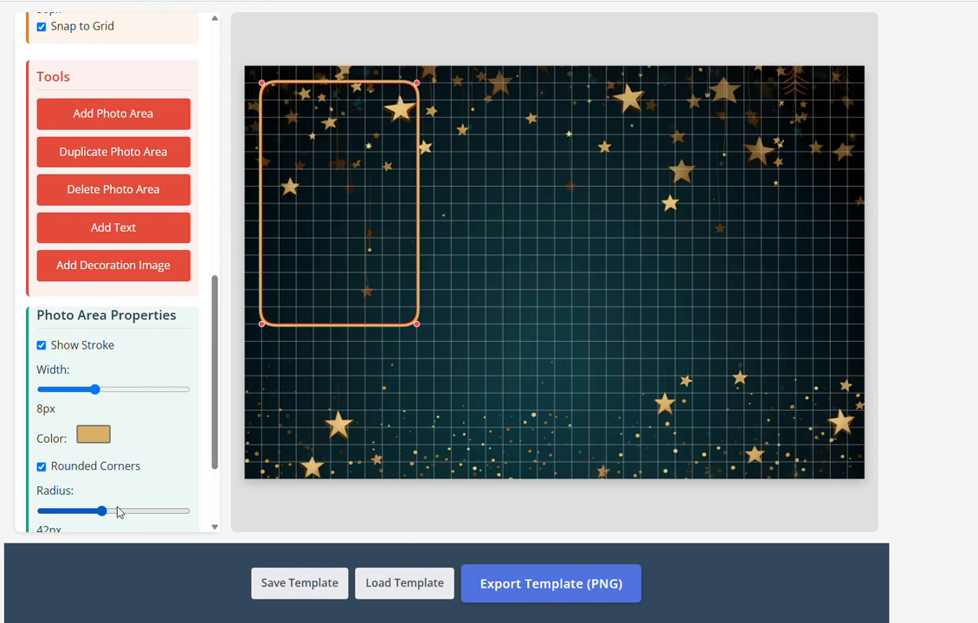
scroll(192, 466, "down", 1)
scroll(192, 466, "down", 1)
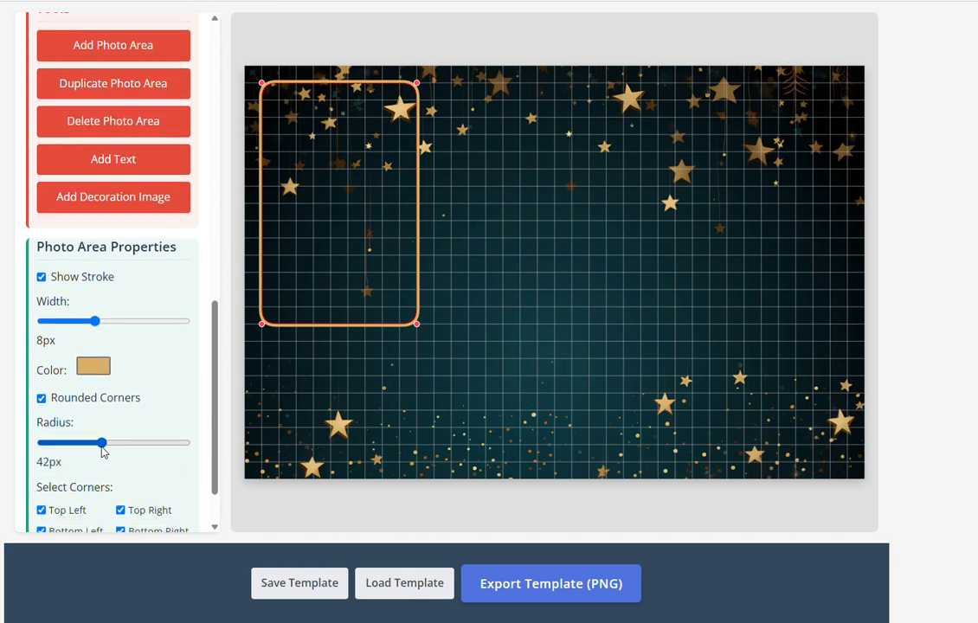
left_click_drag(102, 443, 96, 443)
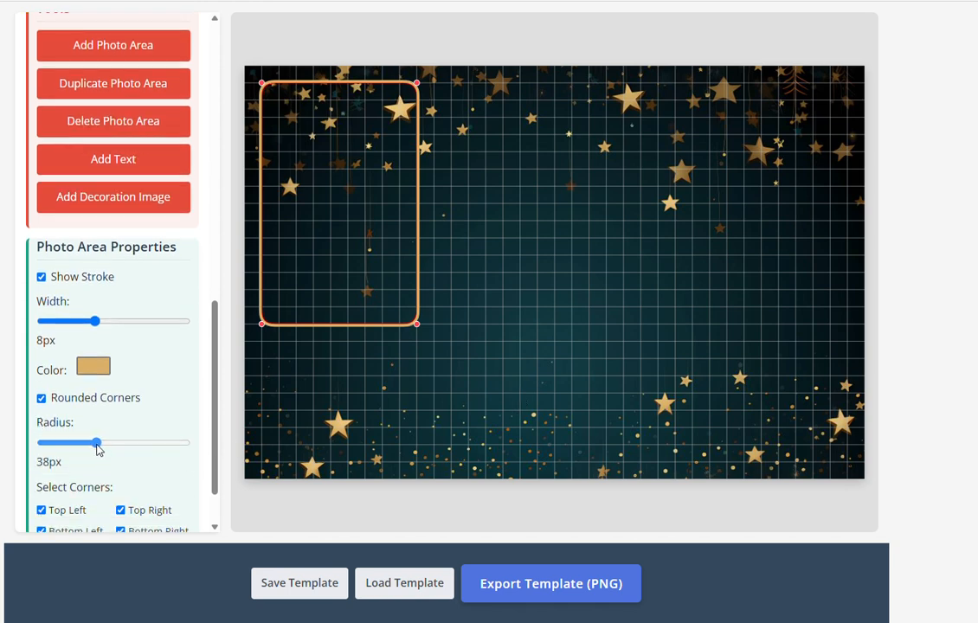
left_click(484, 328)
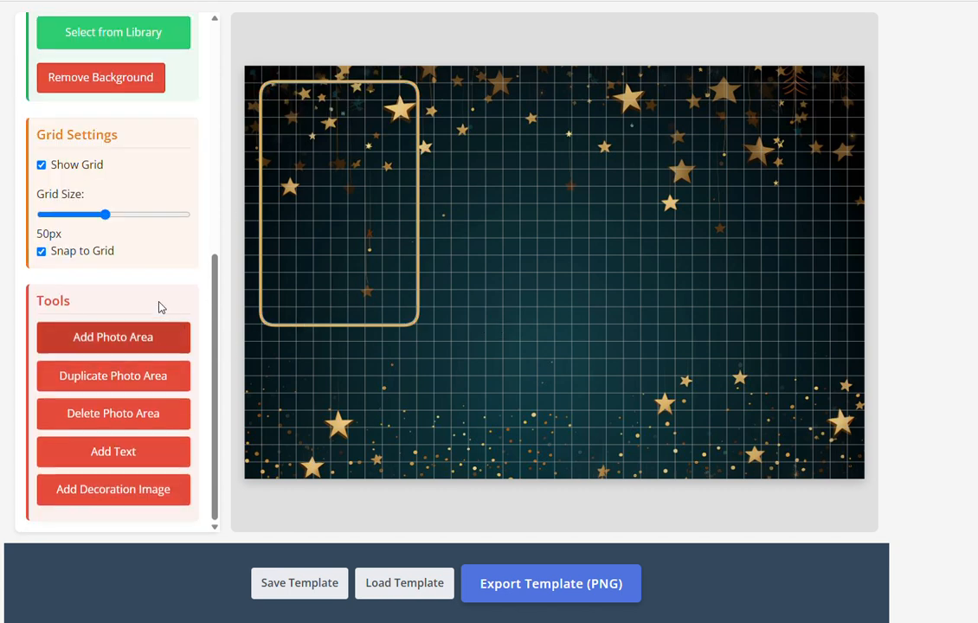
left_click(290, 288)
Thin the frame's gold outline back down to 8px
scroll(135, 433, "down", 2)
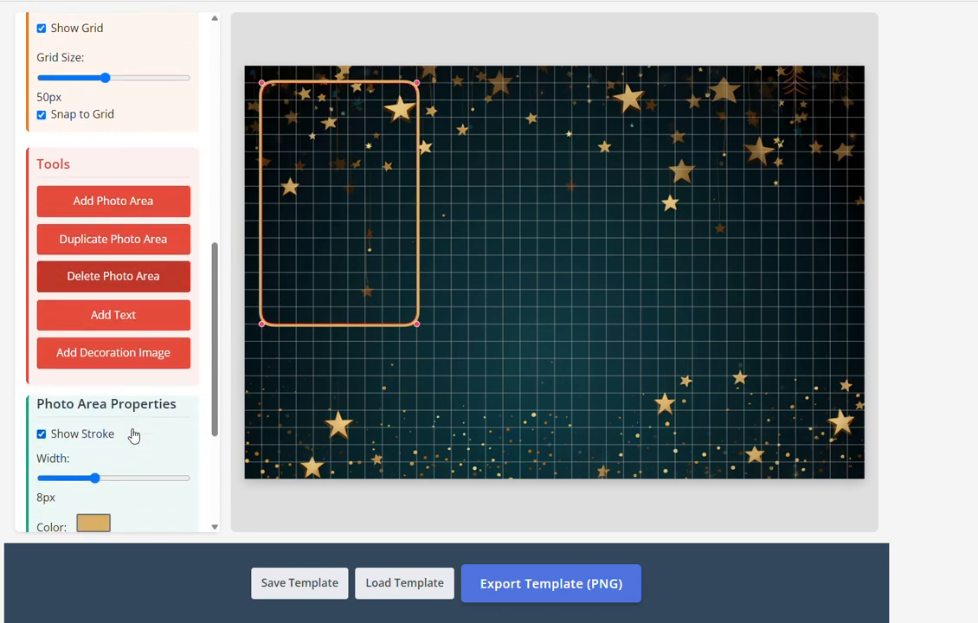
left_click_drag(96, 475, 286, 465)
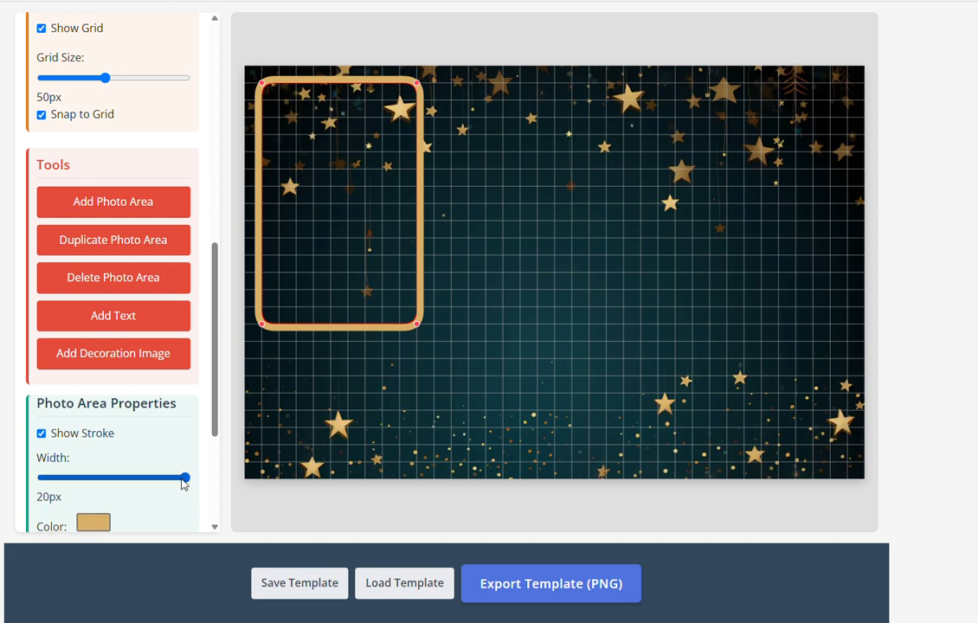
left_click_drag(184, 479, 96, 482)
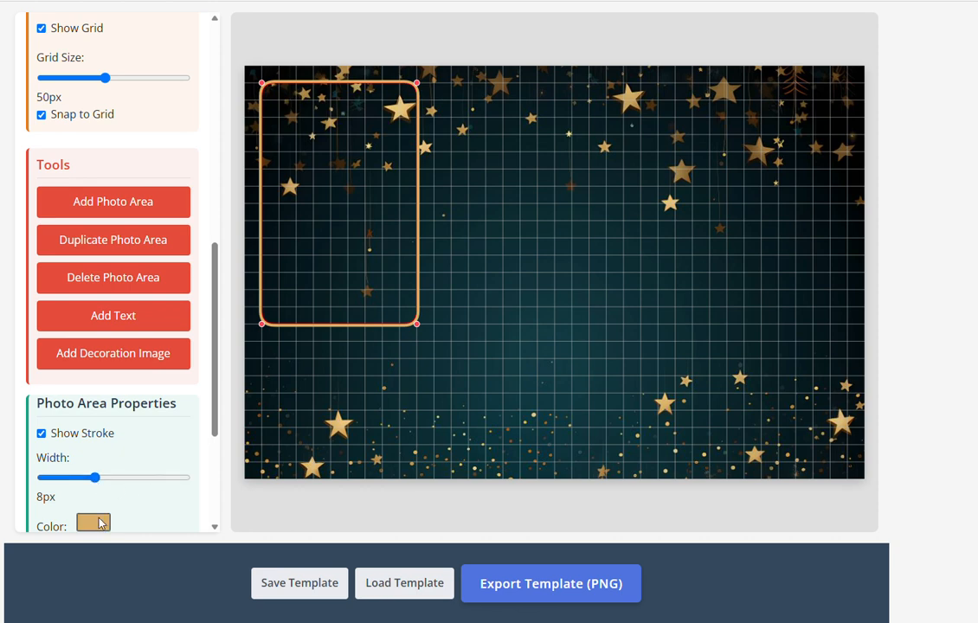
scroll(98, 523, "down", 3)
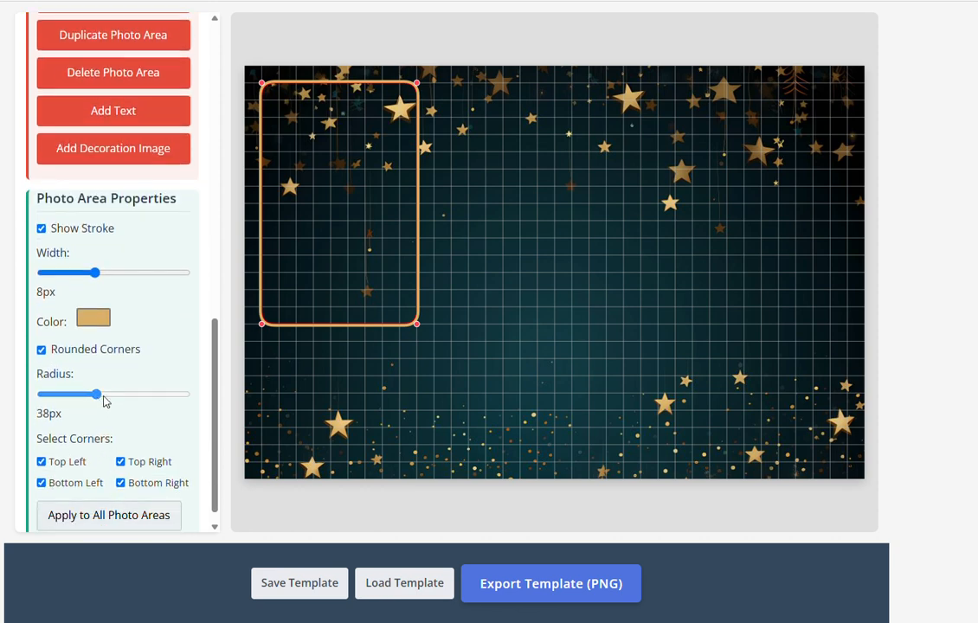
Round the corners to the maximum radius, then reduce the radius to 39px
left_click_drag(104, 401, 199, 400)
left_click(568, 352)
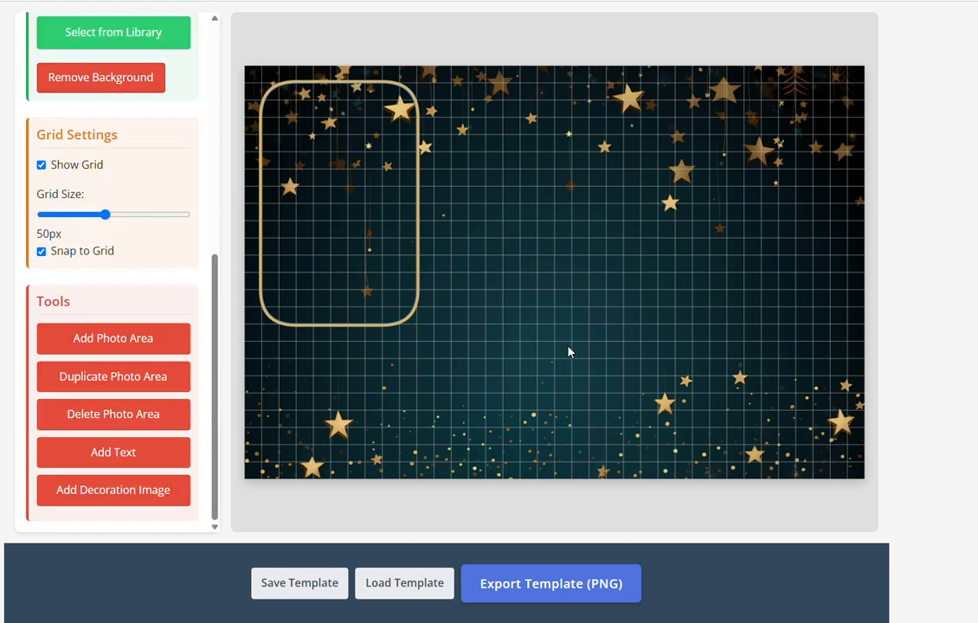
left_click(397, 314)
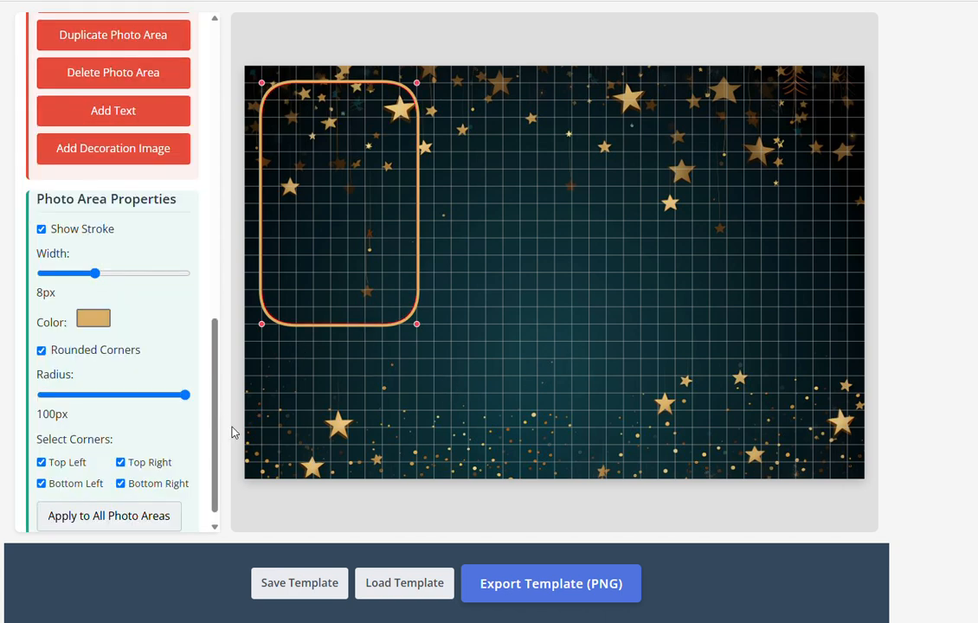
left_click_drag(187, 398, 94, 397)
left_click(507, 347)
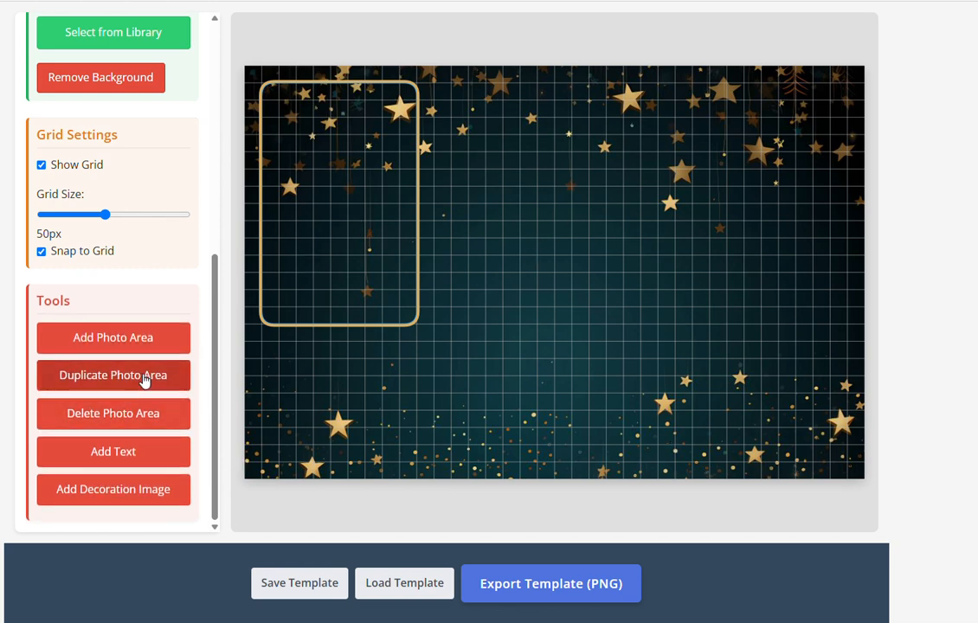
Duplicate the gold frame twice and move the copies to the middle and right
left_click(305, 290)
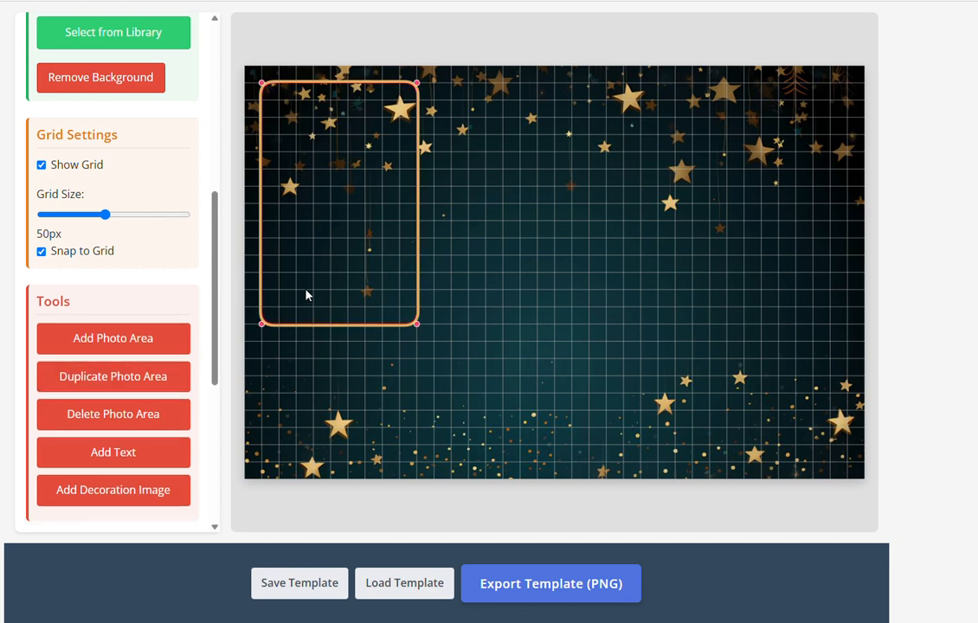
left_click(148, 377)
left_click(149, 376)
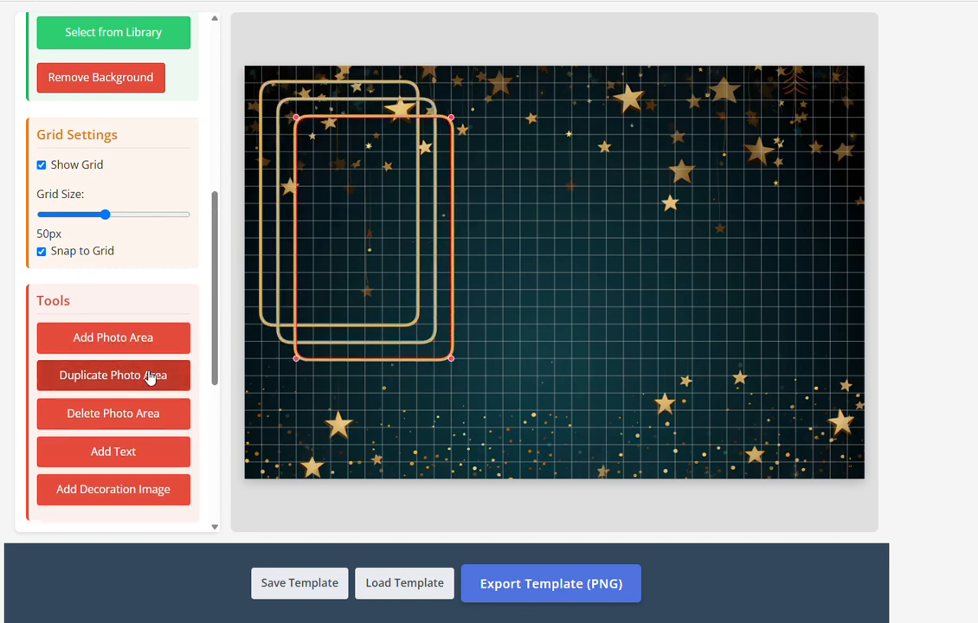
left_click_drag(360, 327, 520, 285)
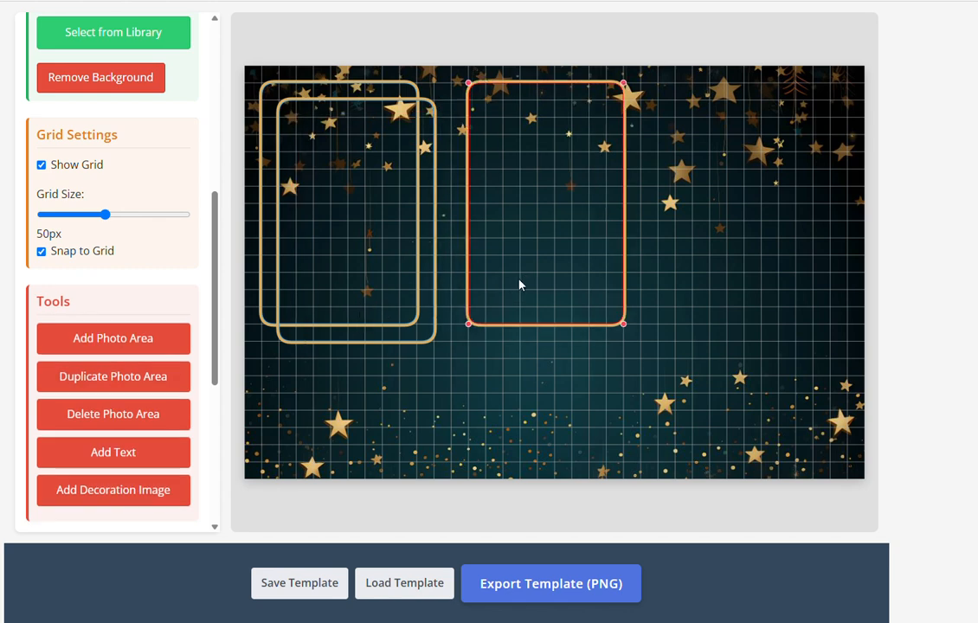
left_click_drag(362, 298, 778, 284)
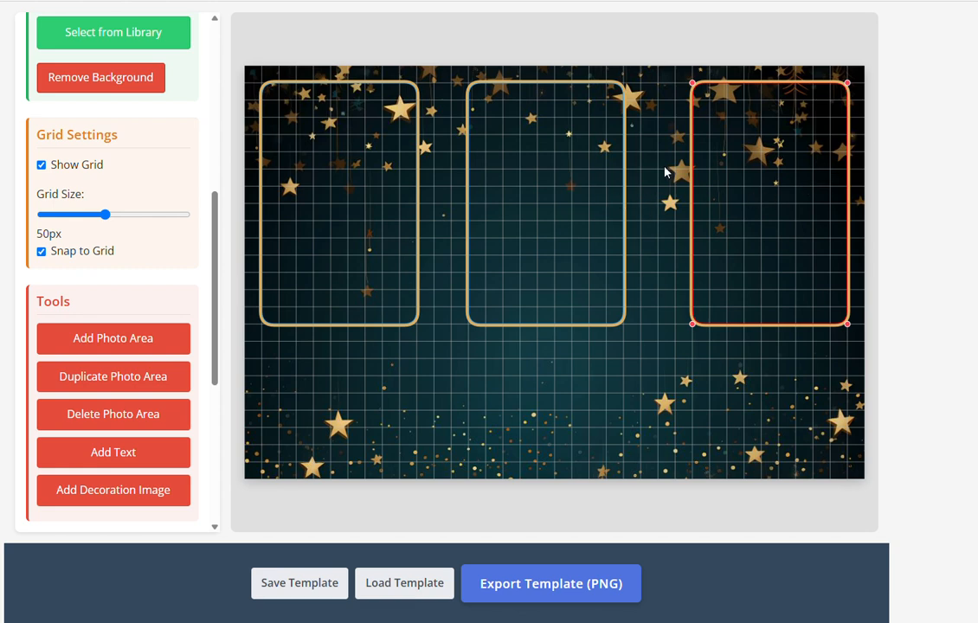
Enlarge the left, middle and right frames to matching size and even out their spacing
left_click(398, 306)
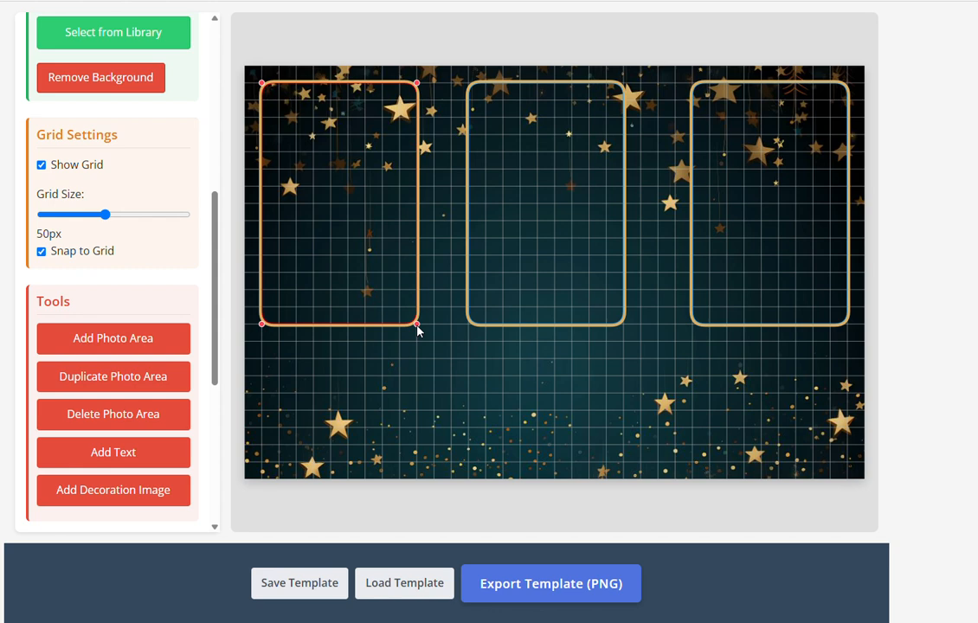
left_click_drag(422, 332, 431, 342)
left_click(498, 301)
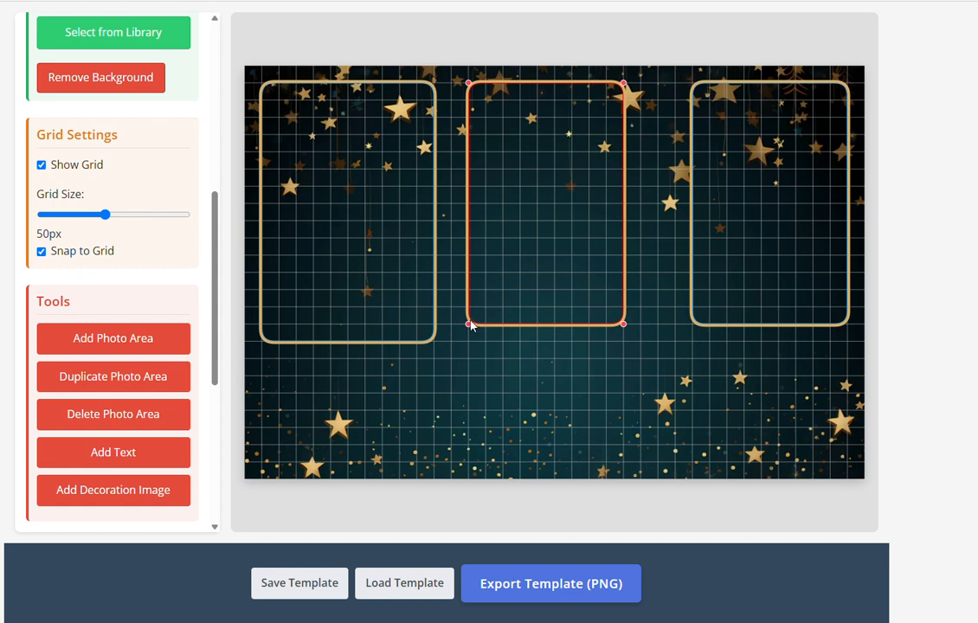
left_click_drag(462, 332, 459, 339)
left_click(738, 325)
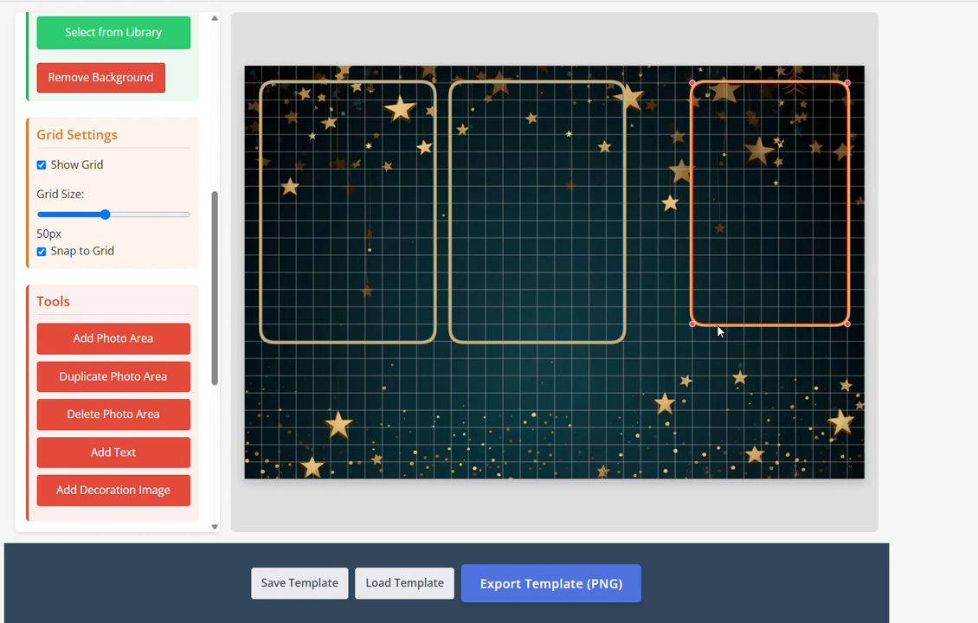
left_click_drag(693, 325, 680, 340)
left_click_drag(554, 284, 562, 282)
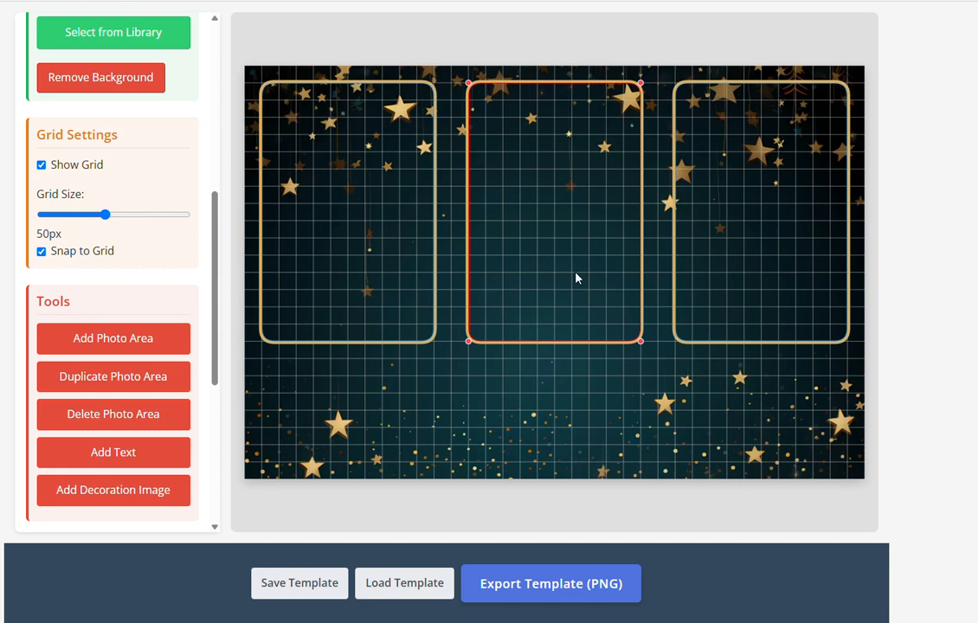
scroll(158, 455, "down", 4)
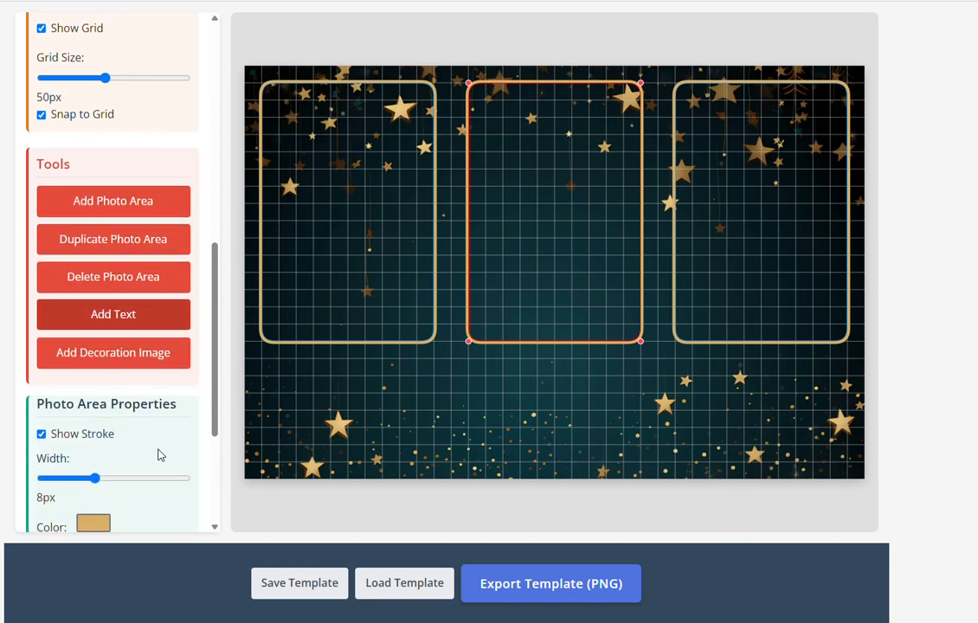
scroll(160, 442, "up", 3)
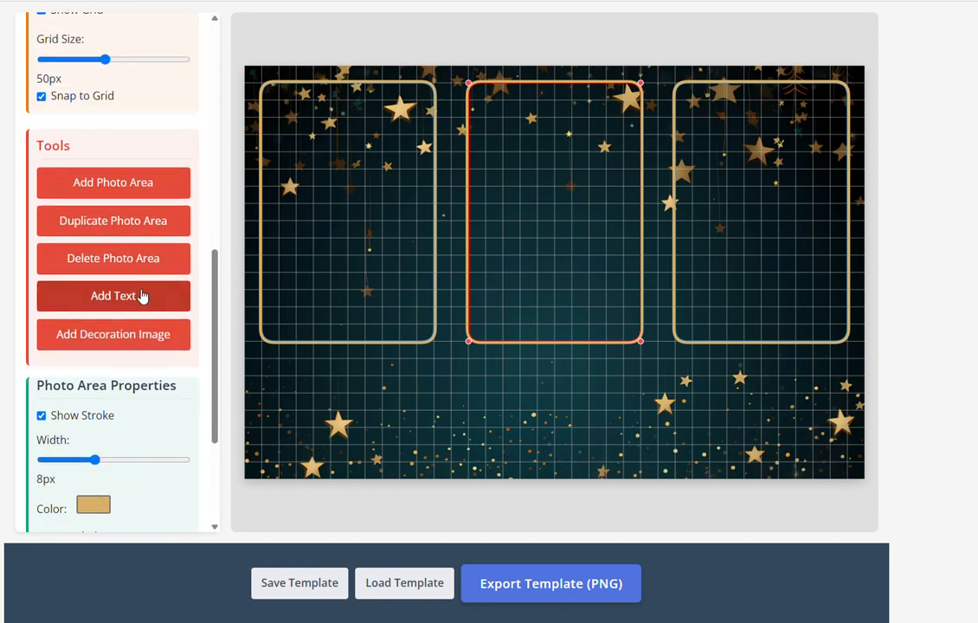
left_click(155, 258)
left_click(687, 239)
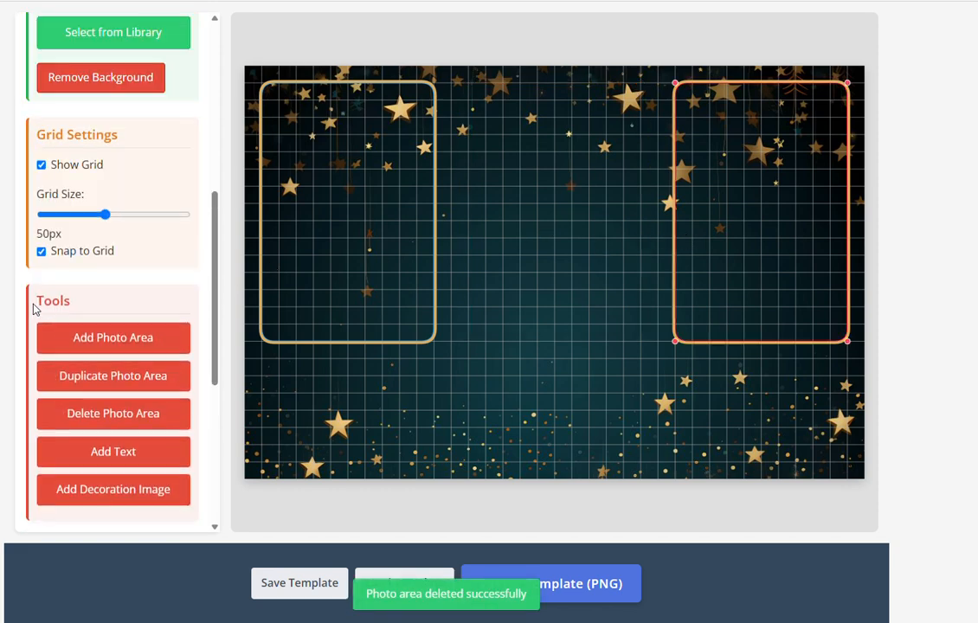
left_click(159, 410)
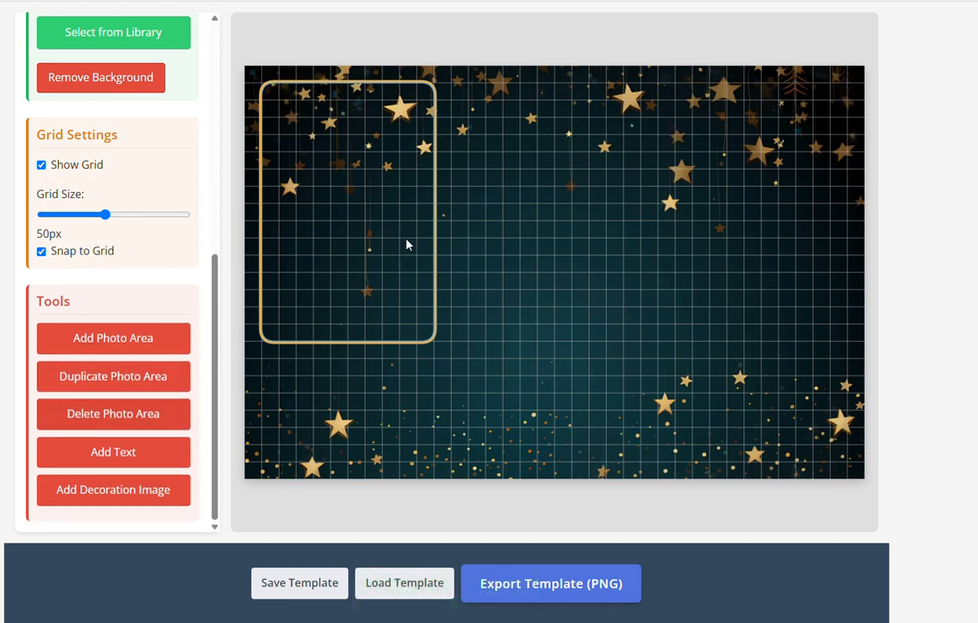
left_click(406, 217)
left_click(172, 385)
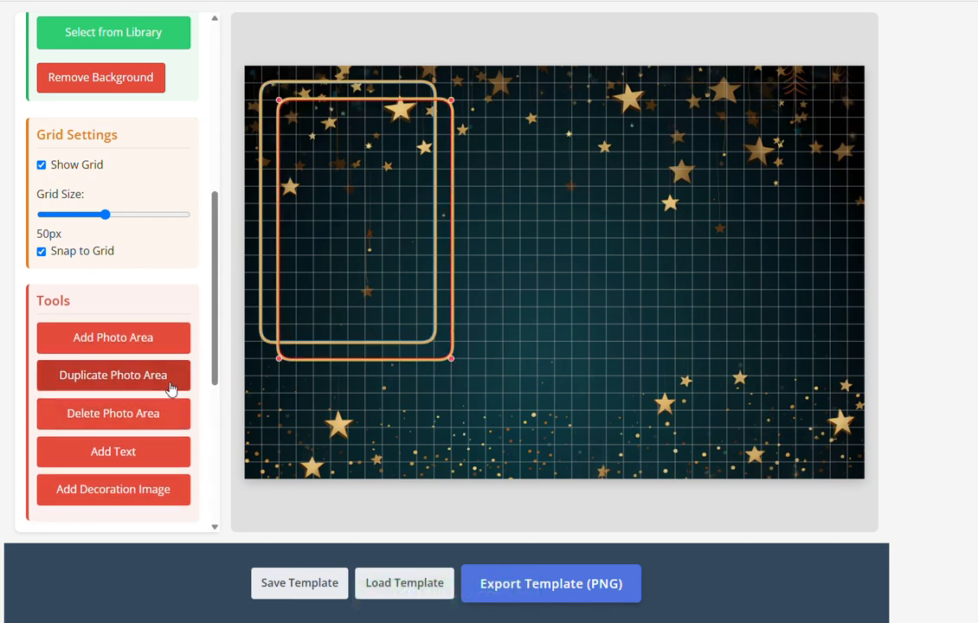
left_click(172, 385)
left_click_drag(346, 305, 701, 275)
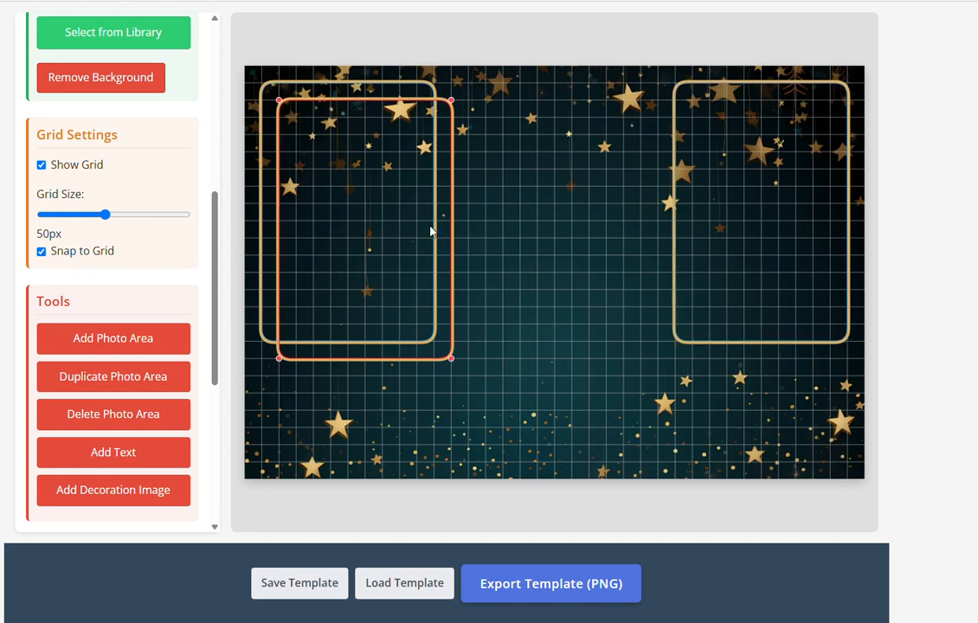
left_click_drag(432, 227, 609, 222)
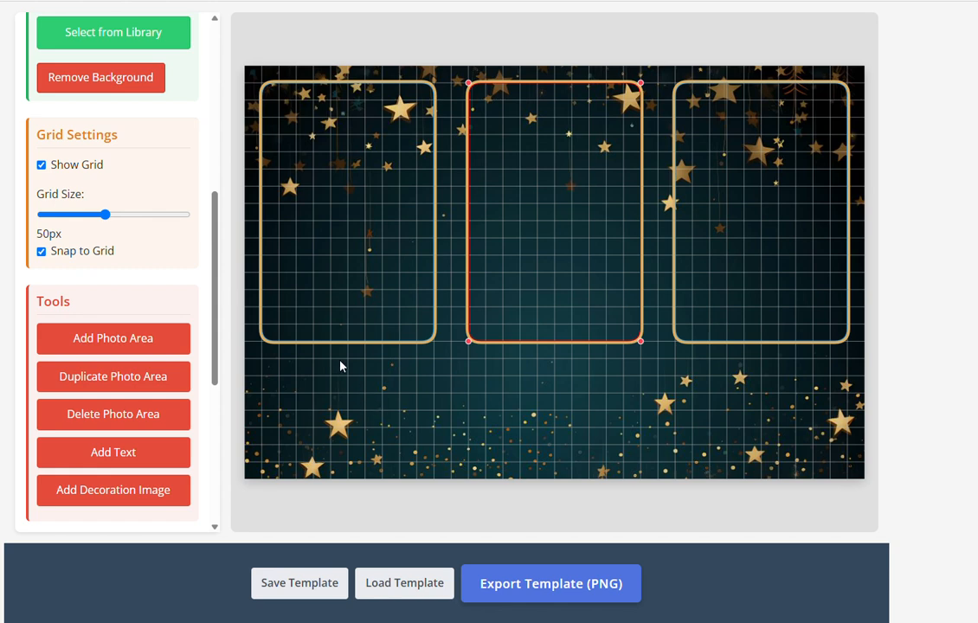
left_click_drag(611, 215, 631, 217)
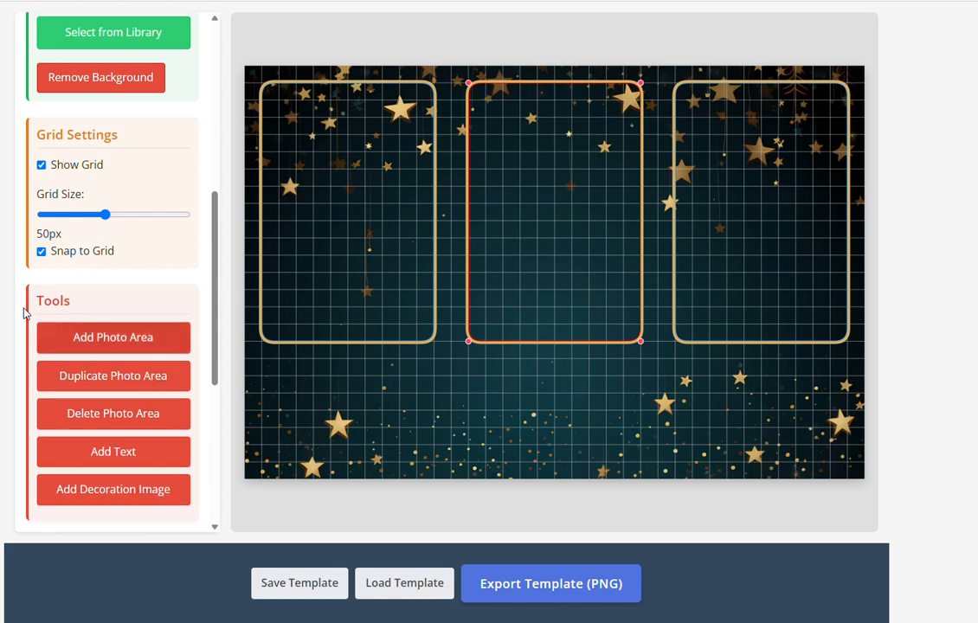
With grid snapping off and then back on, align the middle and right frames level with the left
left_click(41, 251)
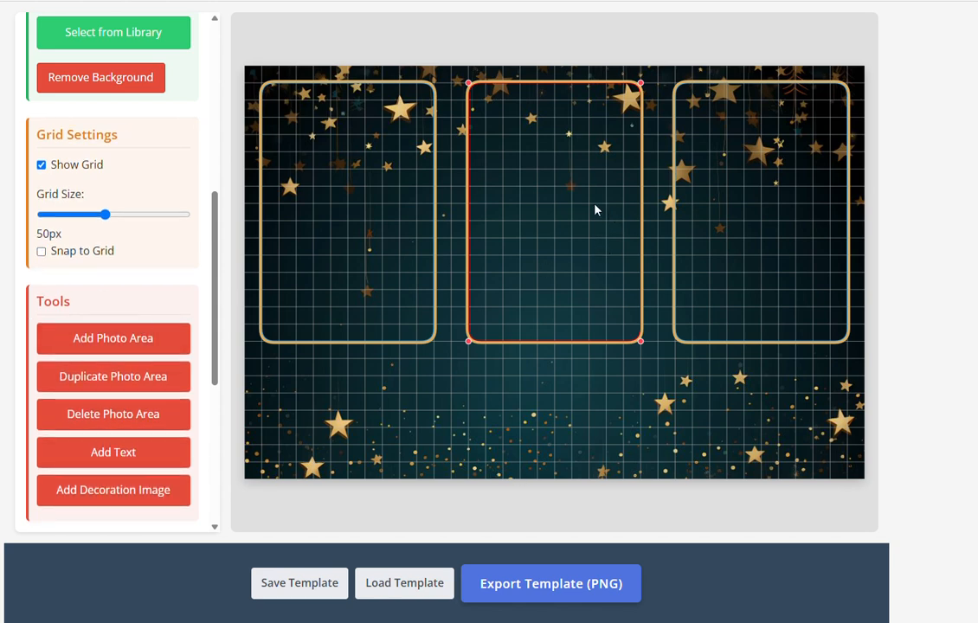
left_click_drag(594, 209, 577, 245)
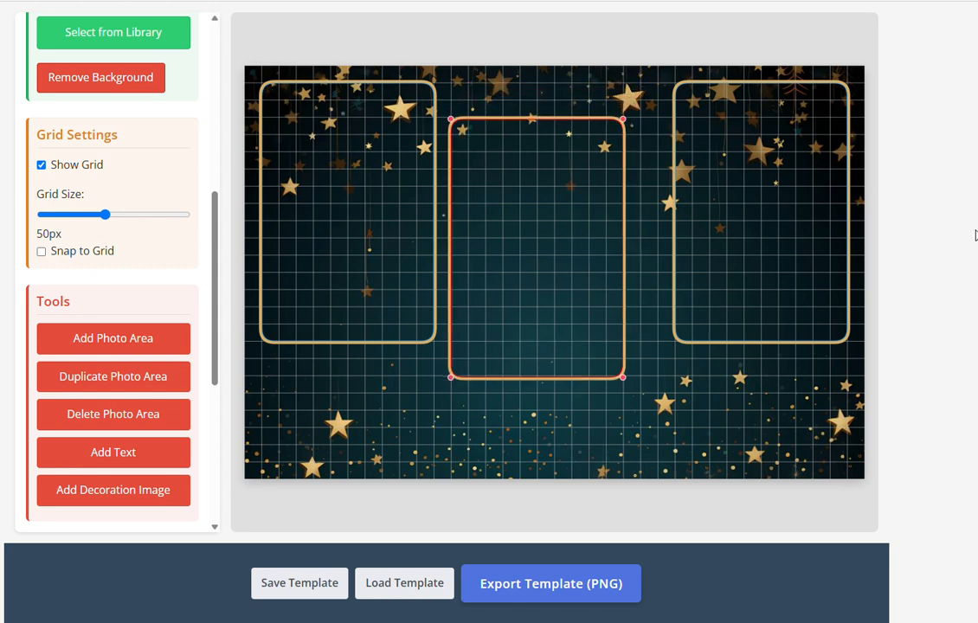
left_click_drag(728, 260, 726, 325)
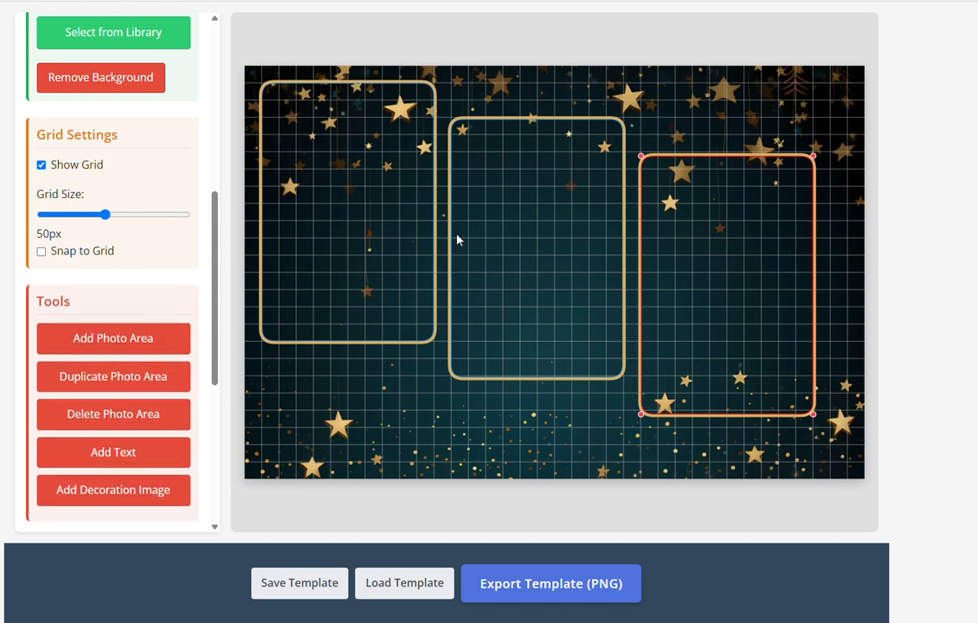
mouse_move(670, 281)
left_mouse_down()
mouse_move(675, 268)
mouse_move(672, 288)
left_mouse_up()
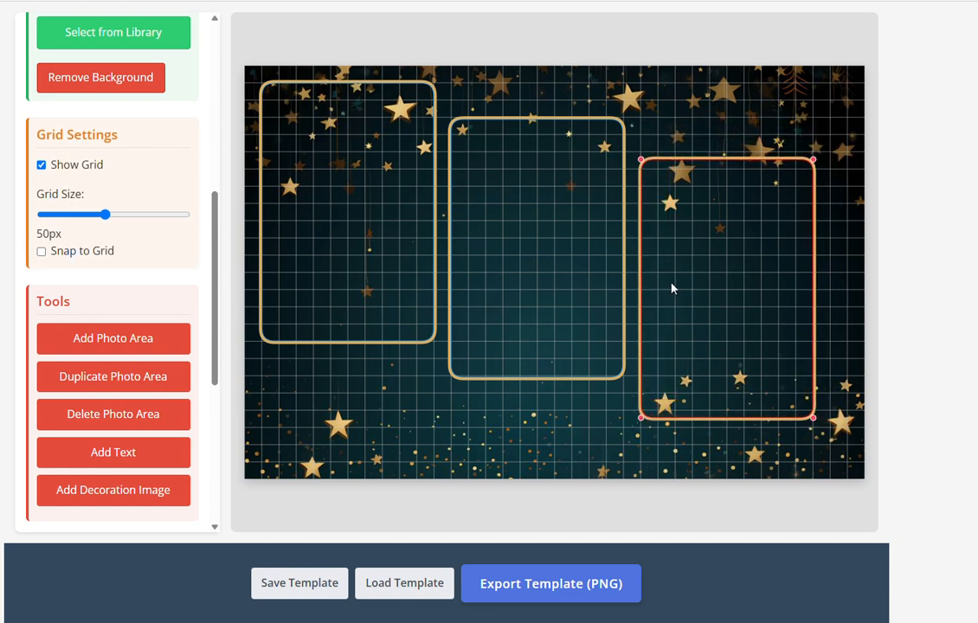
left_click(66, 251)
left_click_drag(553, 281, 564, 256)
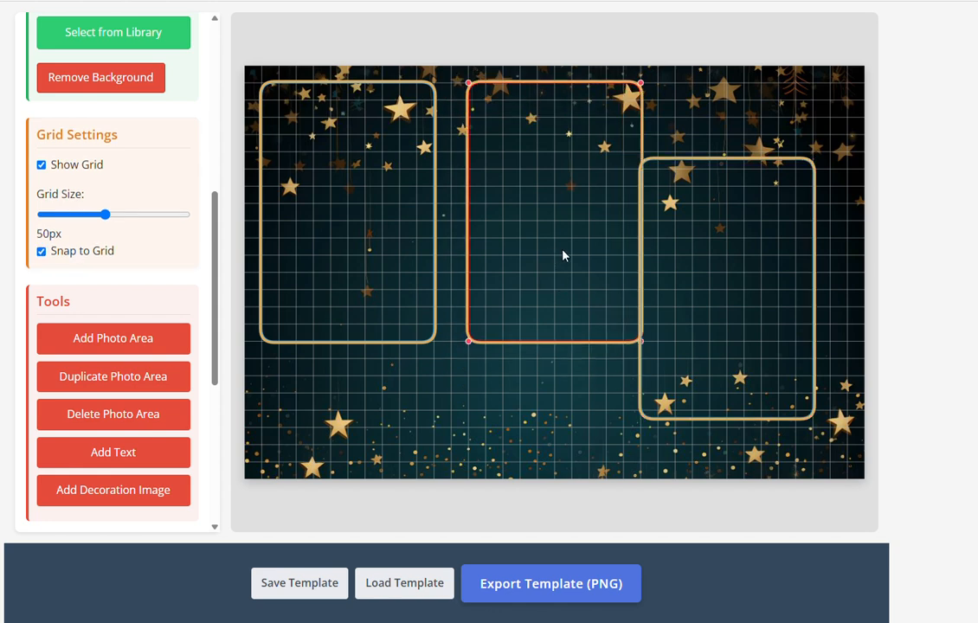
left_click_drag(682, 296, 732, 219)
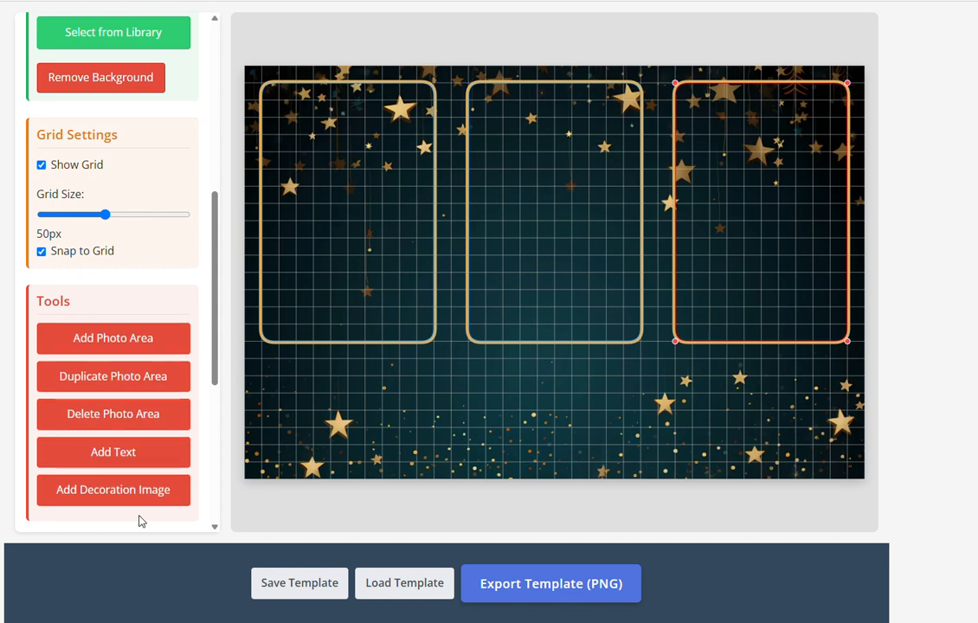
left_click(145, 492)
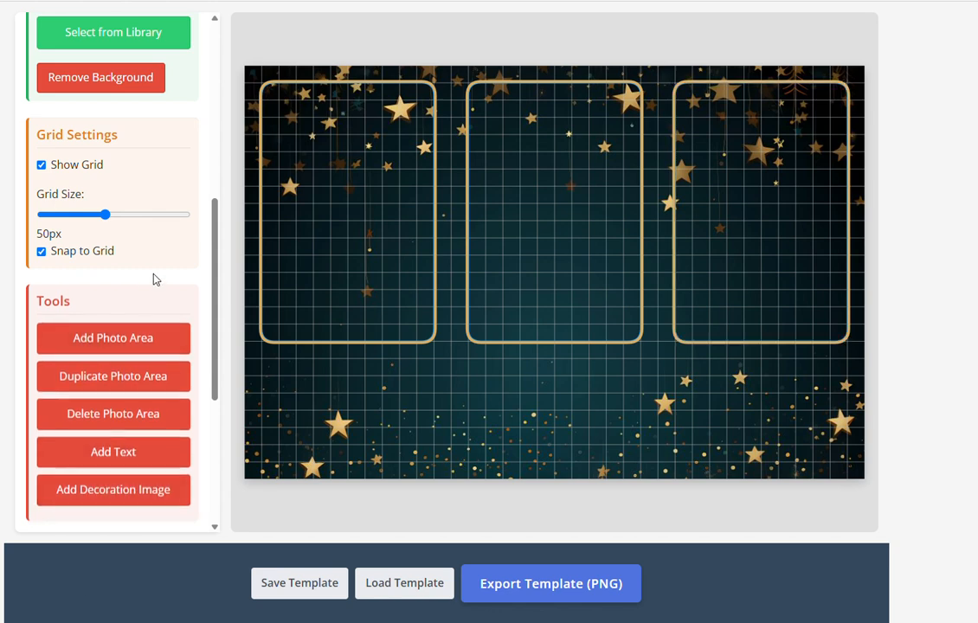
Open the built-in decoration library and view the Birthdays category
scroll(156, 278, "down", 1)
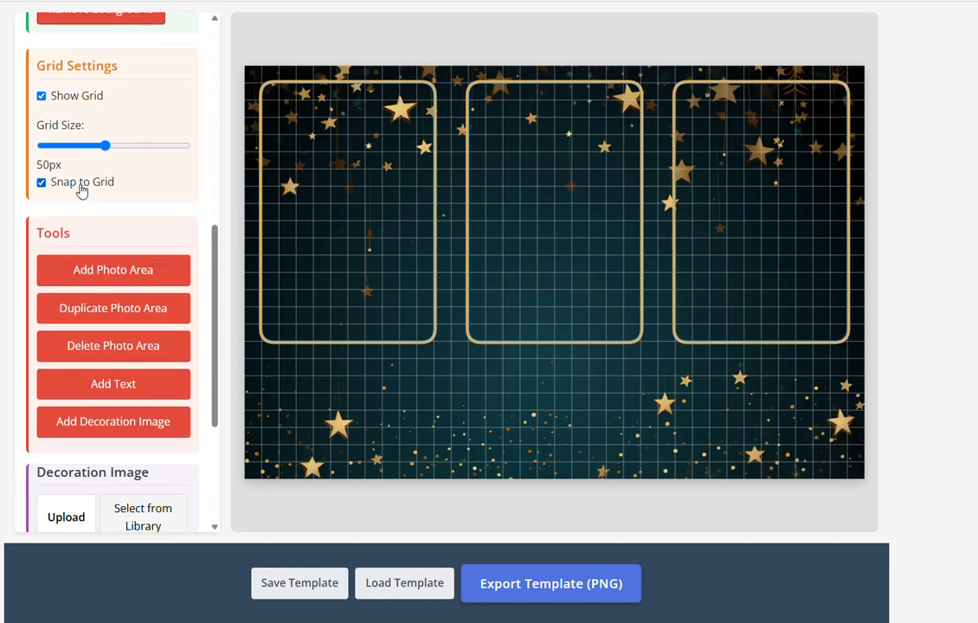
scroll(131, 338, "down", 3)
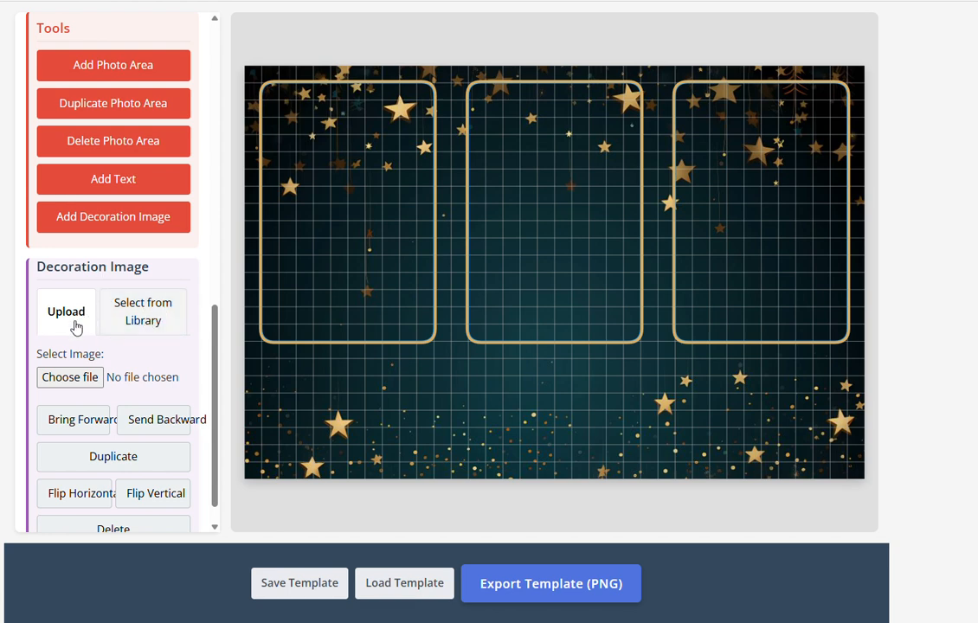
left_click(145, 322)
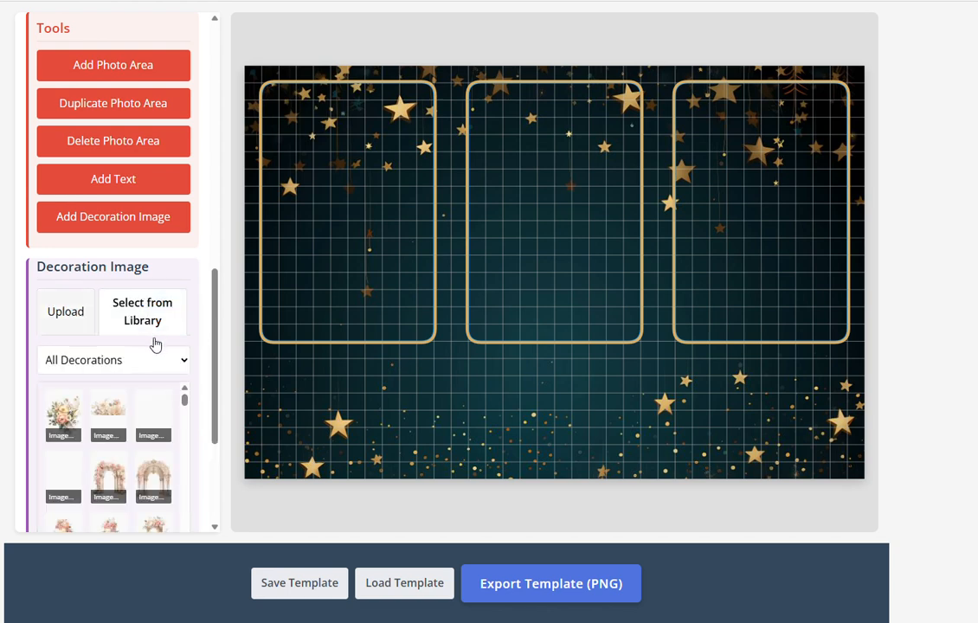
scroll(147, 346, "down", 1)
scroll(118, 373, "up", 1)
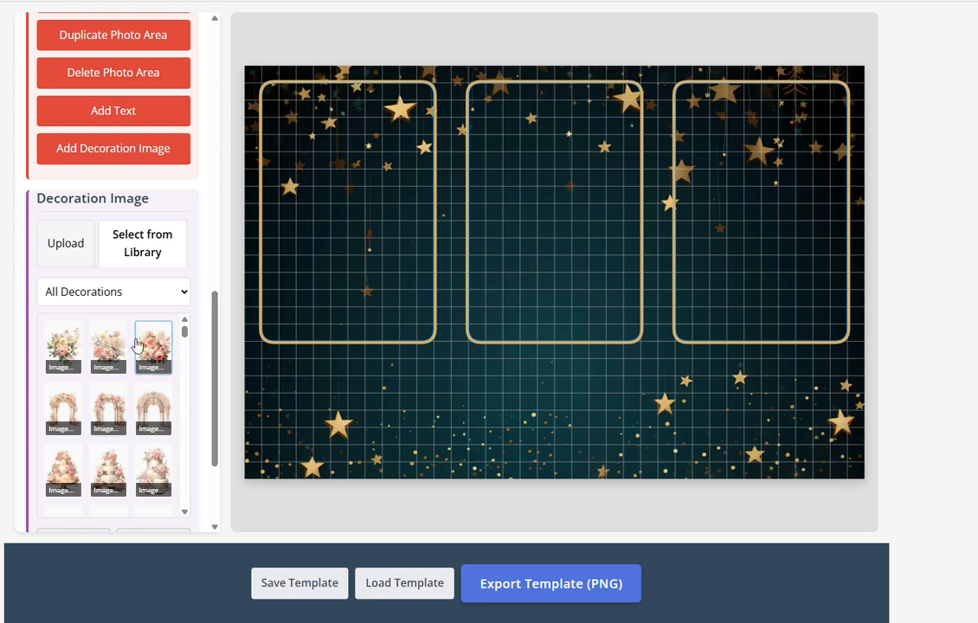
left_click(143, 294)
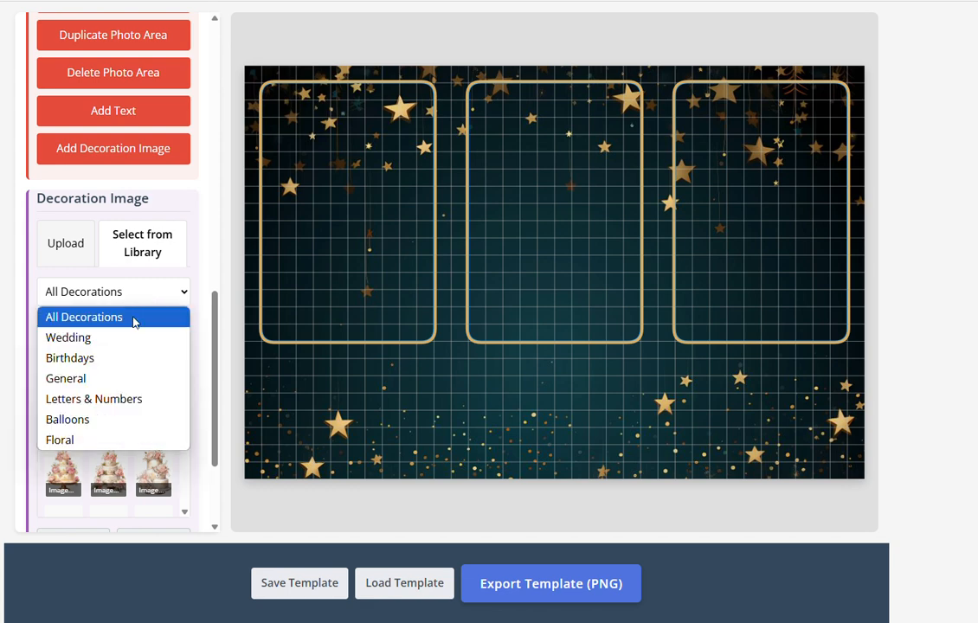
left_click(119, 363)
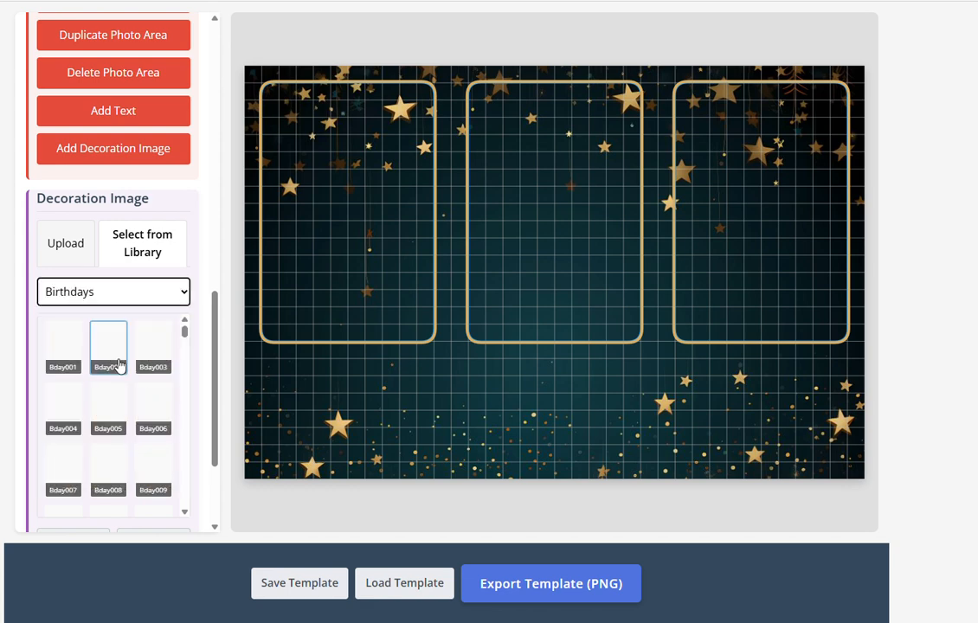
Switch the category filter to Balloons and scroll through the balloon thumbnails
left_click(177, 297)
left_click(130, 417)
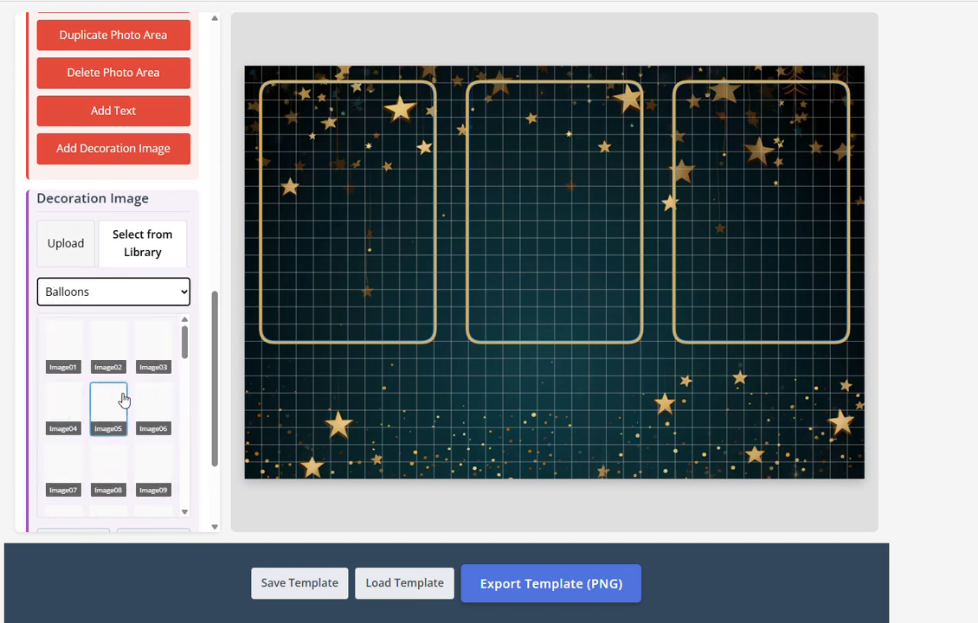
scroll(110, 431, "down", 1)
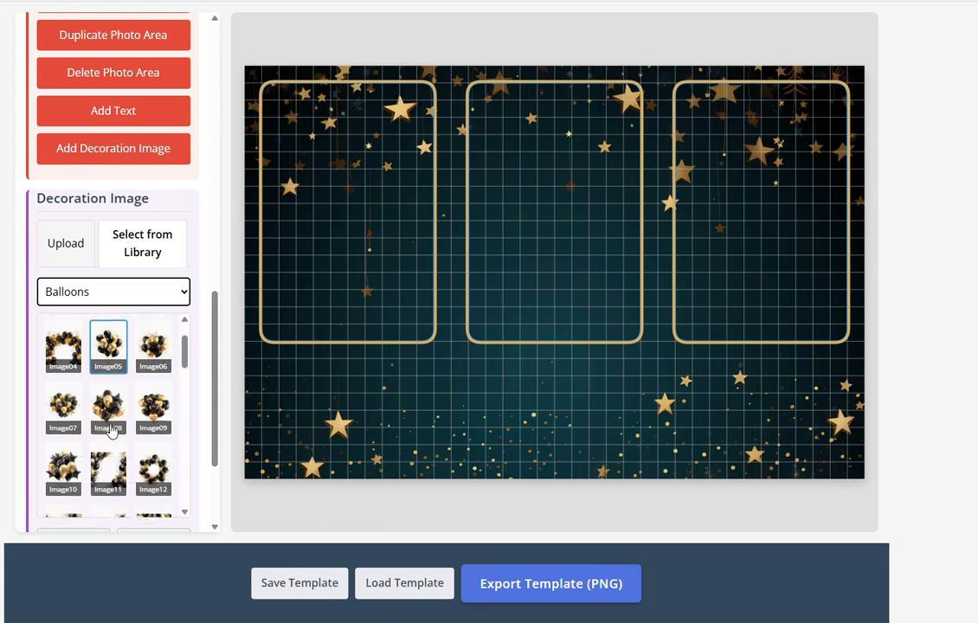
scroll(111, 431, "down", 4)
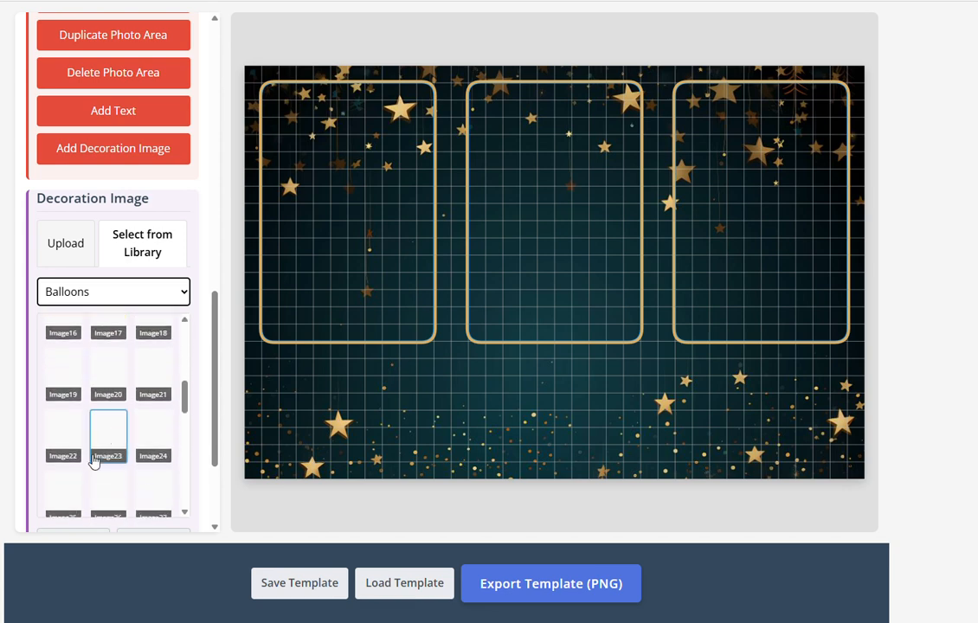
scroll(94, 450, "up", 2)
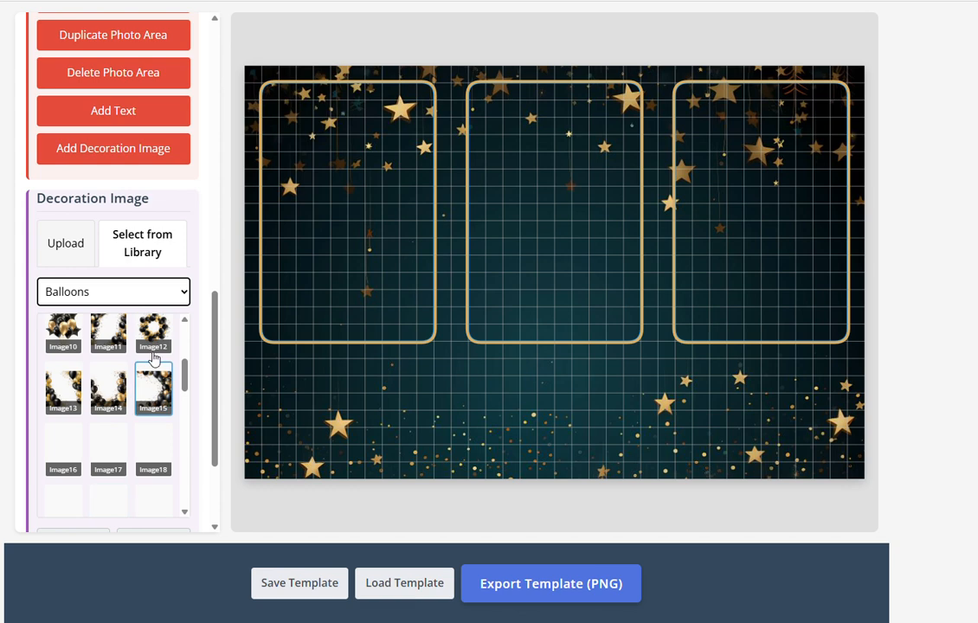
mouse_move(182, 378)
left_mouse_down()
mouse_move(188, 344)
mouse_move(180, 515)
mouse_move(192, 365)
mouse_move(185, 381)
left_mouse_up()
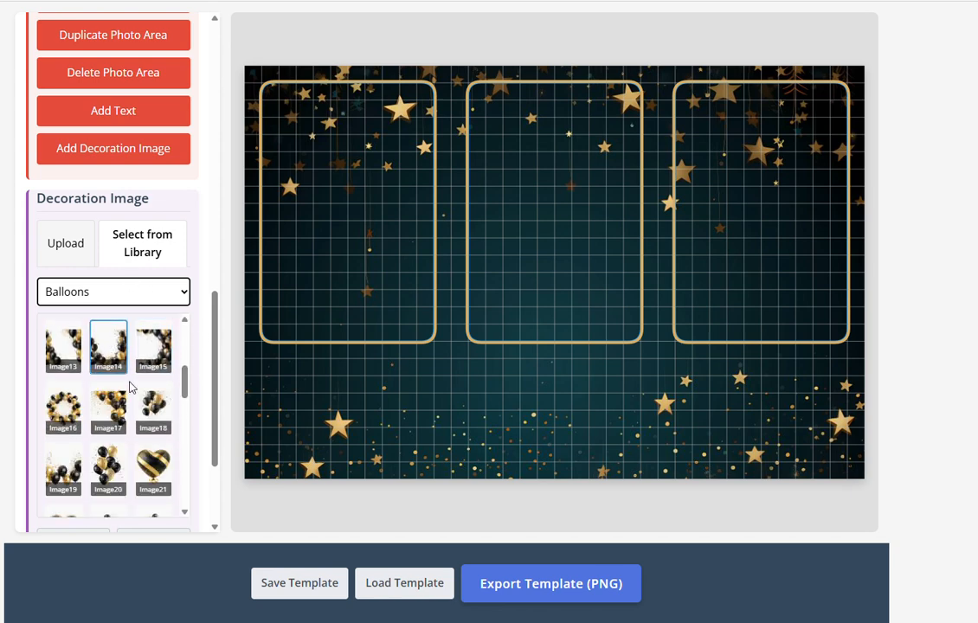
scroll(129, 388, "down", 1)
scroll(130, 389, "down", 4)
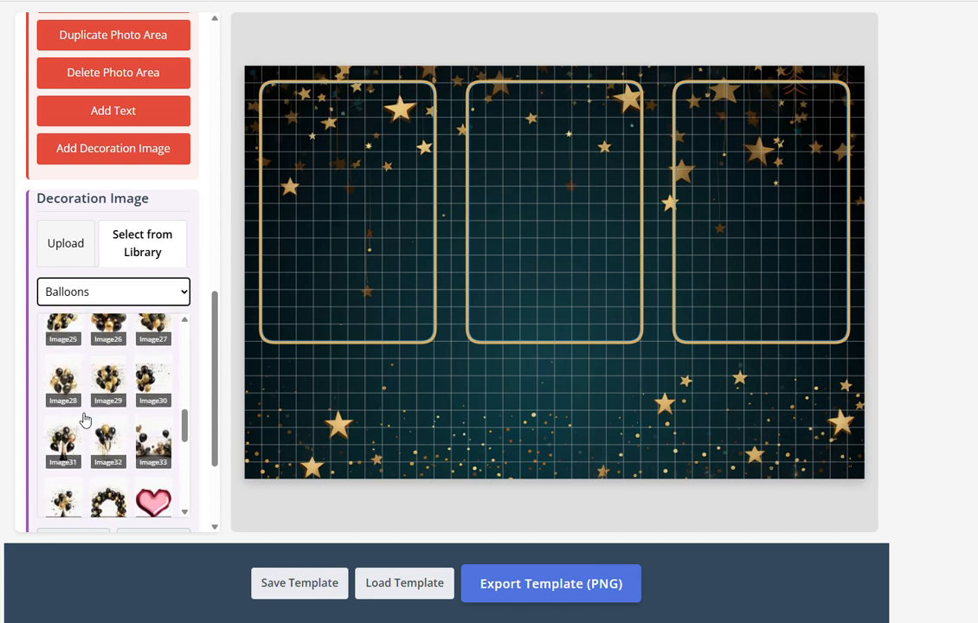
Place the Image31 balloon bouquet, enlarged, in the bottom-left corner
left_click(52, 449)
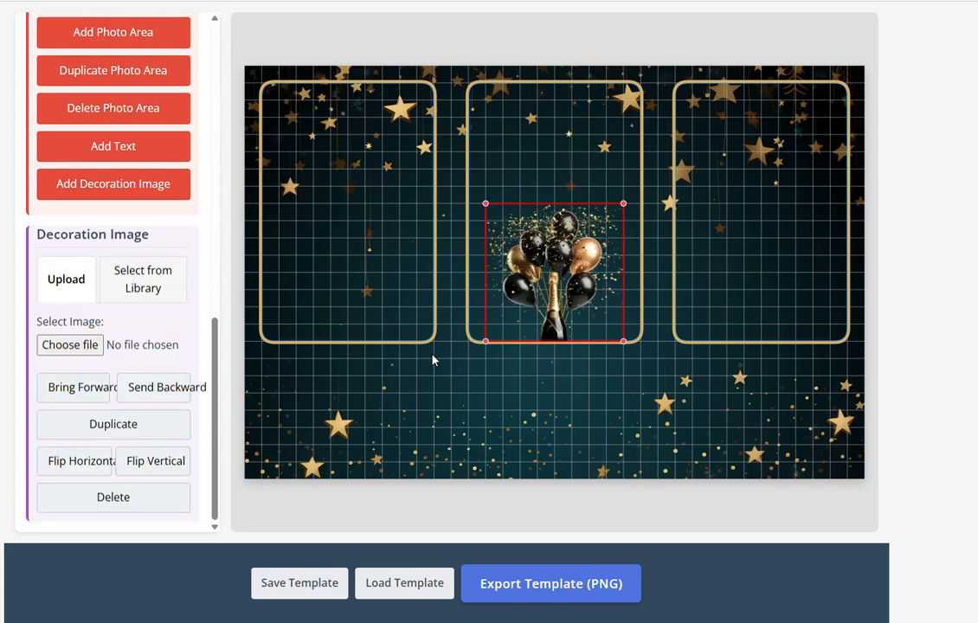
left_click_drag(488, 286, 344, 459)
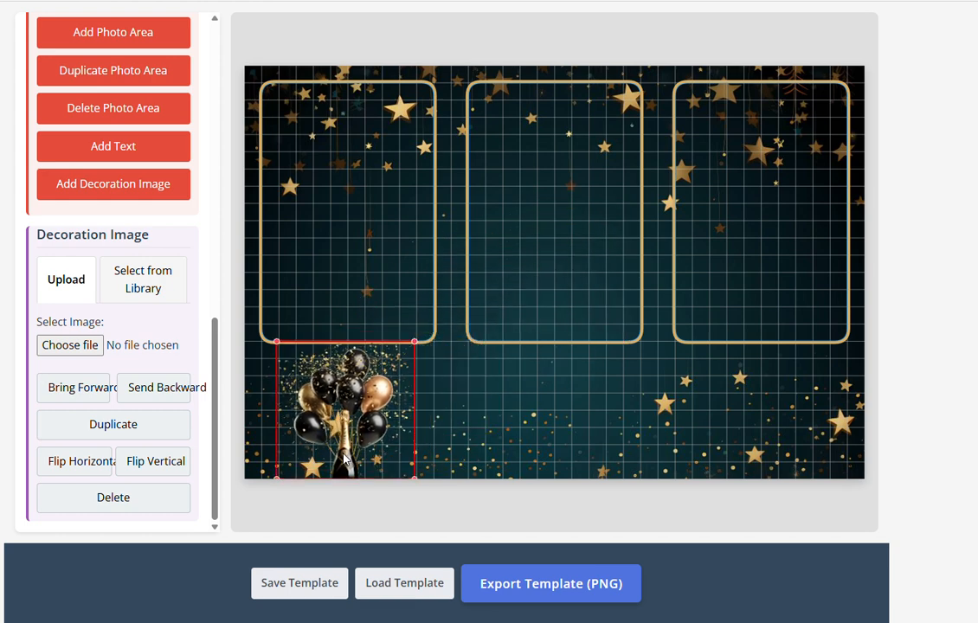
left_click_drag(415, 348, 452, 328)
left_click_drag(404, 368, 391, 367)
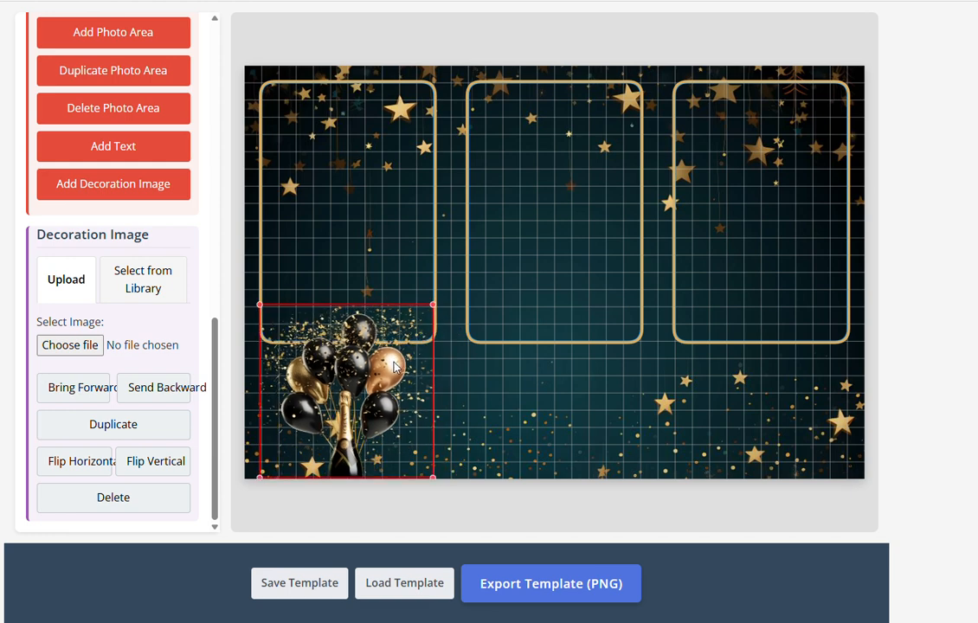
left_click(149, 282)
left_click(555, 396)
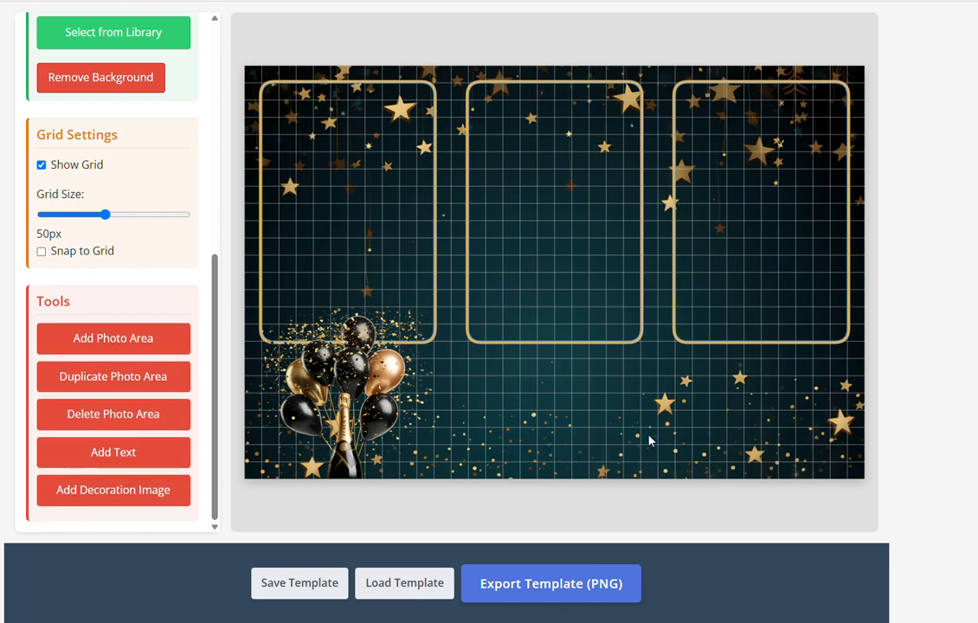
Add the Image32 balloons with champagne glass, enlarged, in the bottom-right corner
left_click(167, 490)
scroll(164, 331, "down", 3)
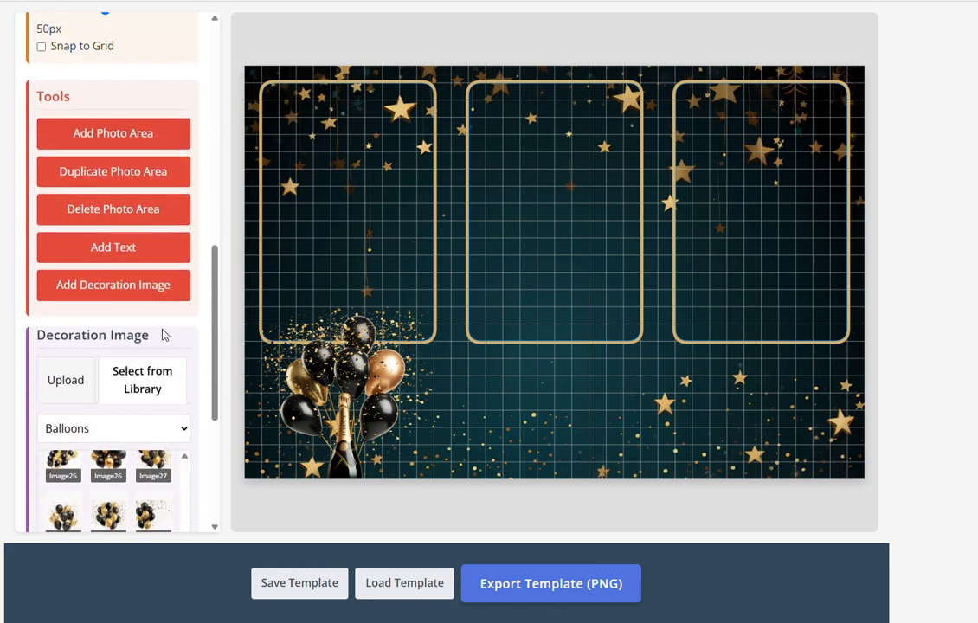
scroll(148, 384, "down", 6)
scroll(150, 430, "down", 1)
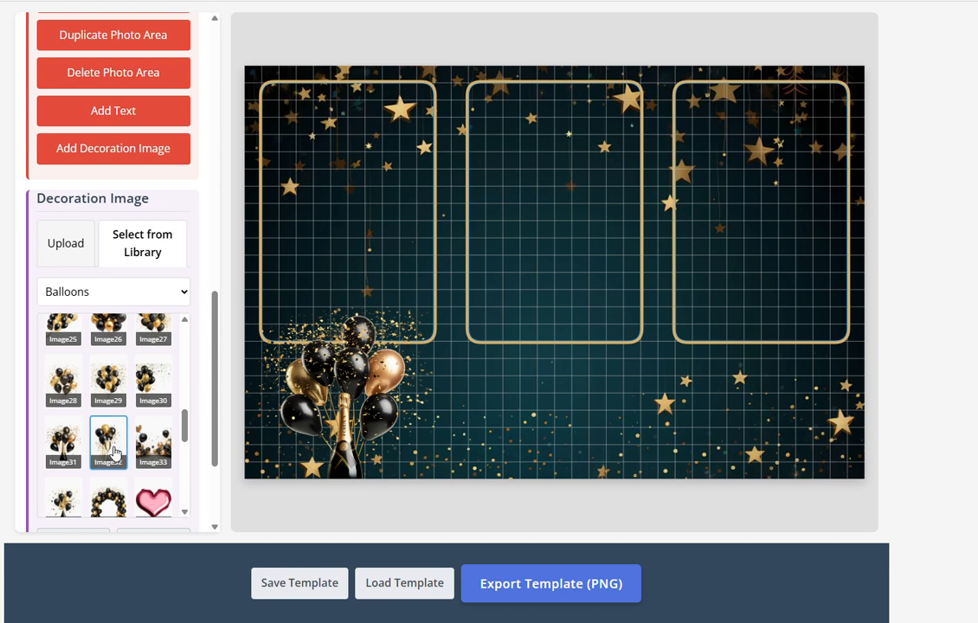
left_click(113, 452)
left_click_drag(546, 309, 773, 446)
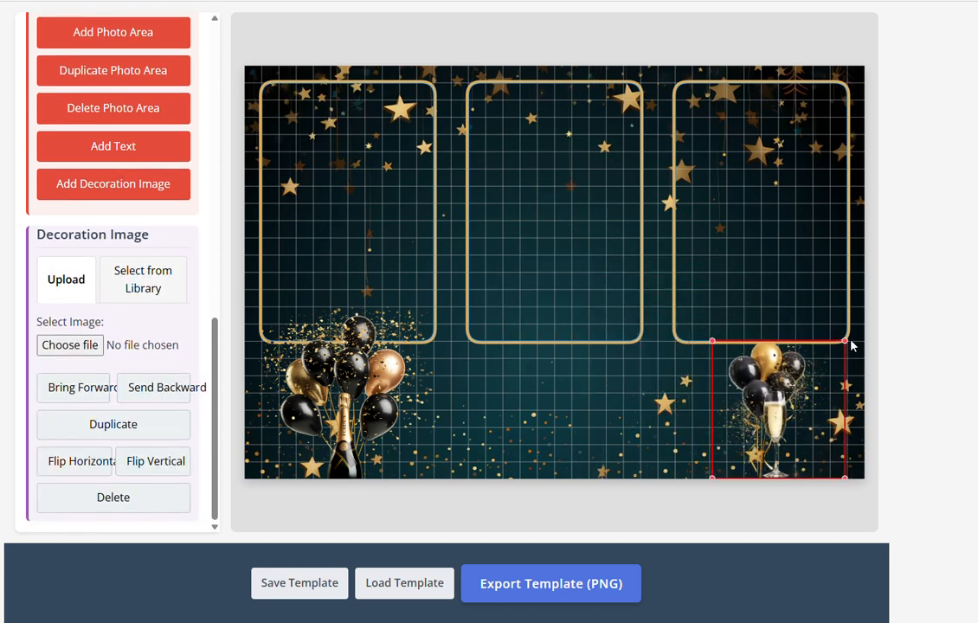
left_click_drag(851, 346, 868, 336)
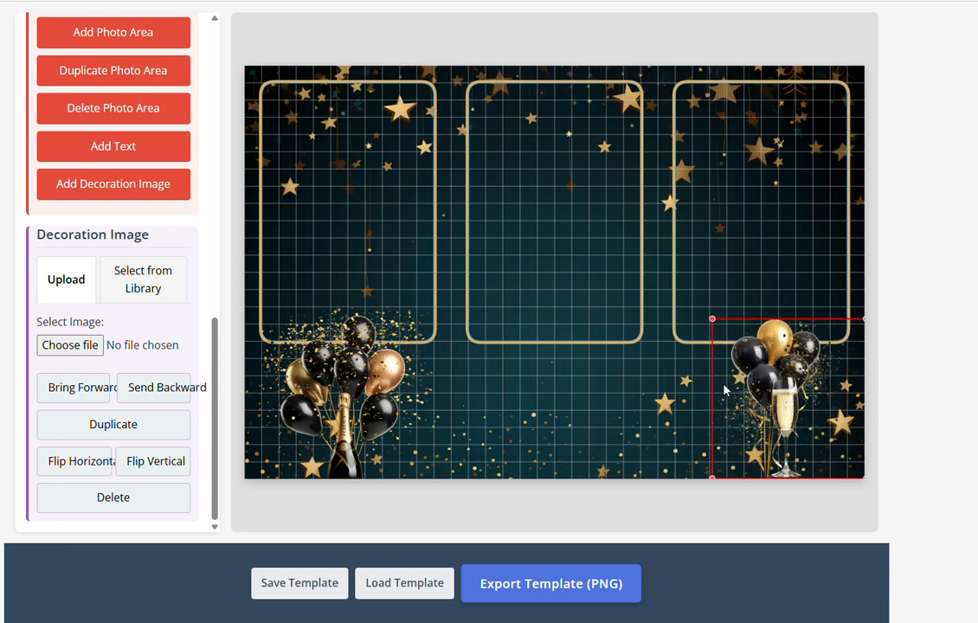
left_click_drag(771, 383, 765, 382)
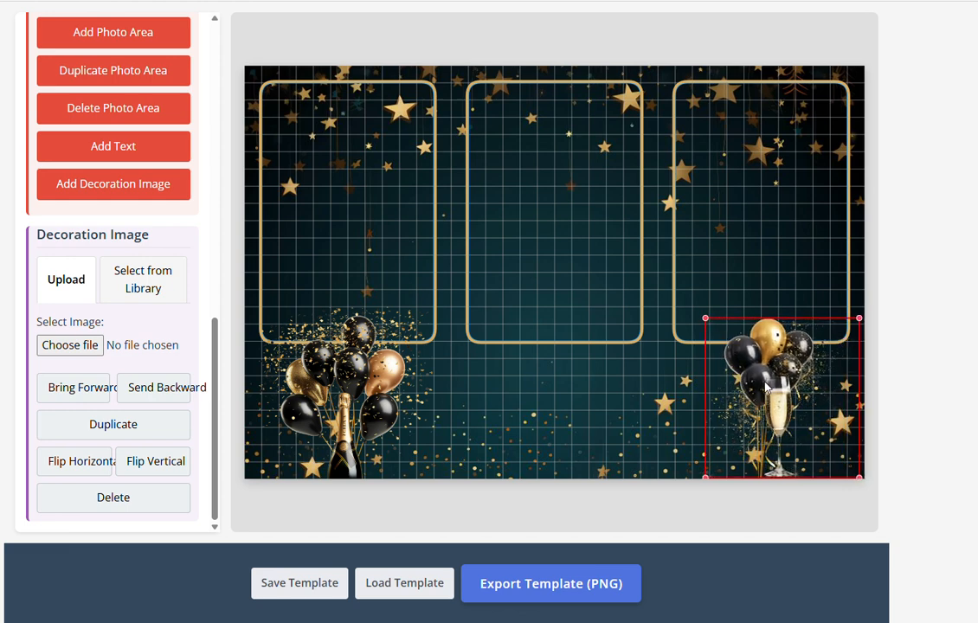
left_click(620, 418)
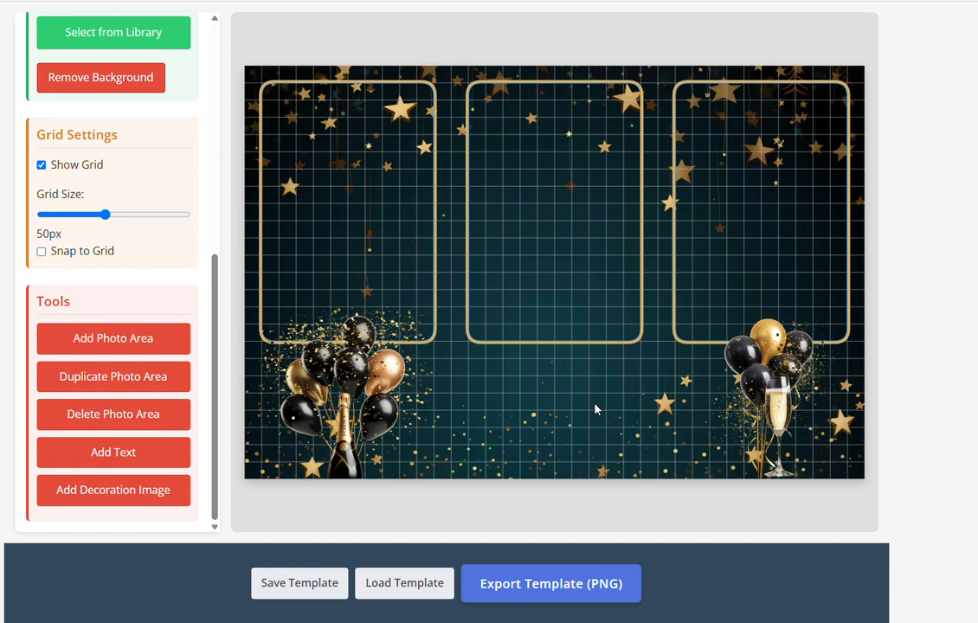
Add a text box reading the honoree's name plus '50th Birthday', placed below the middle frame
left_click(146, 461)
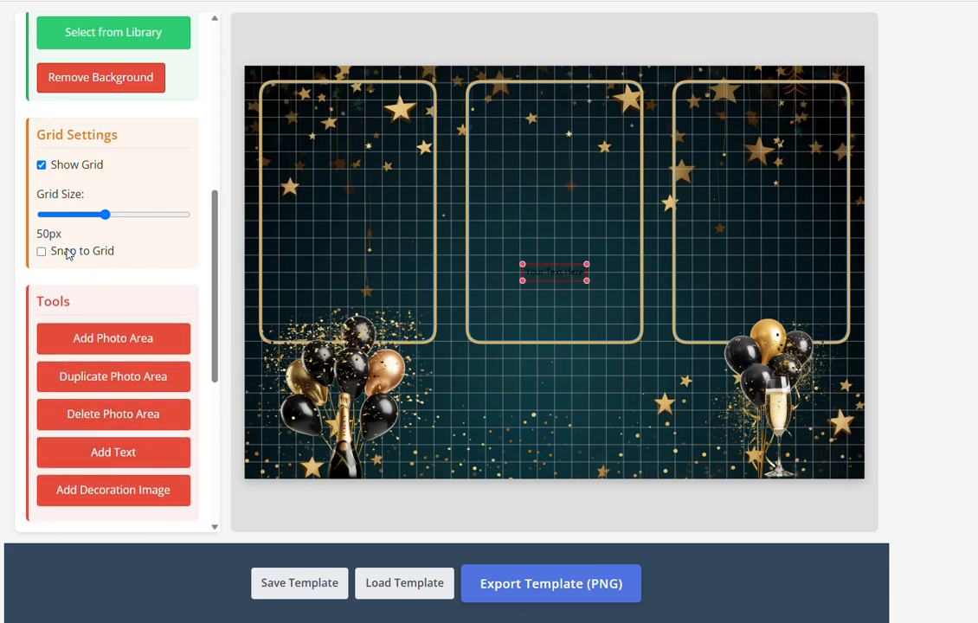
scroll(67, 253, "down", 3)
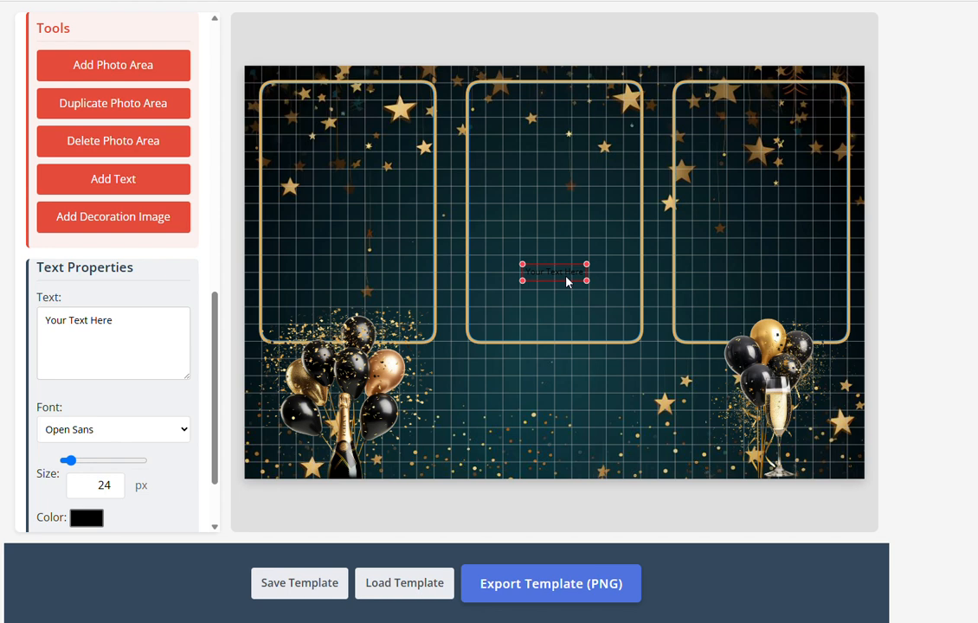
key("Delete")
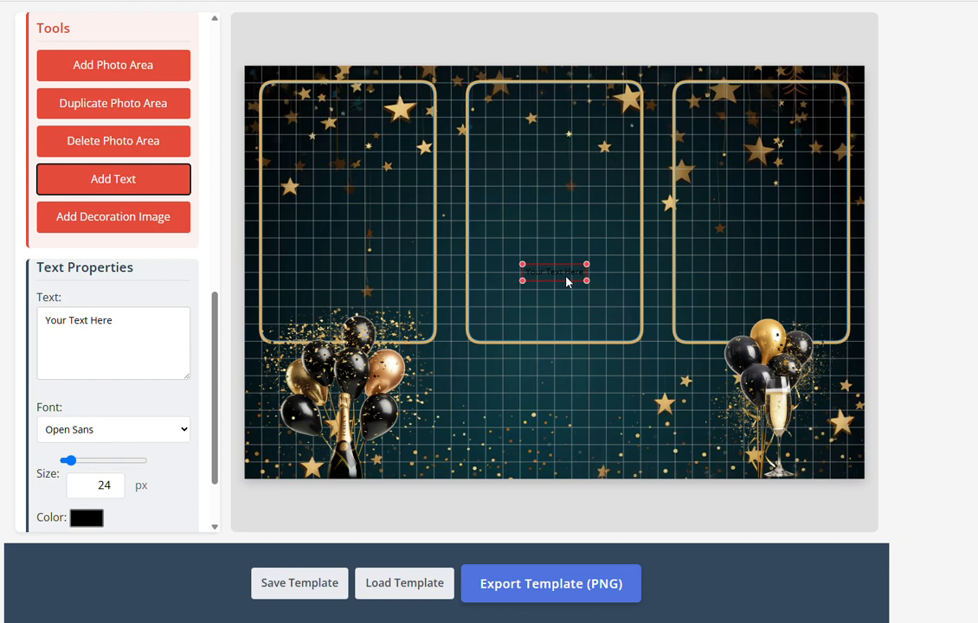
key("ctrl+a")
type("Martin")
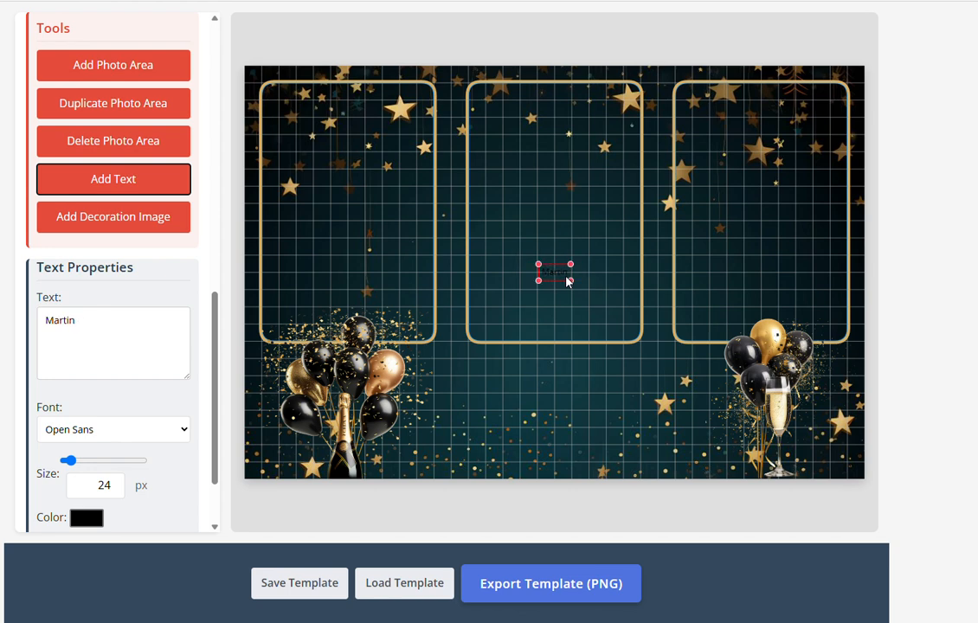
type("'s")
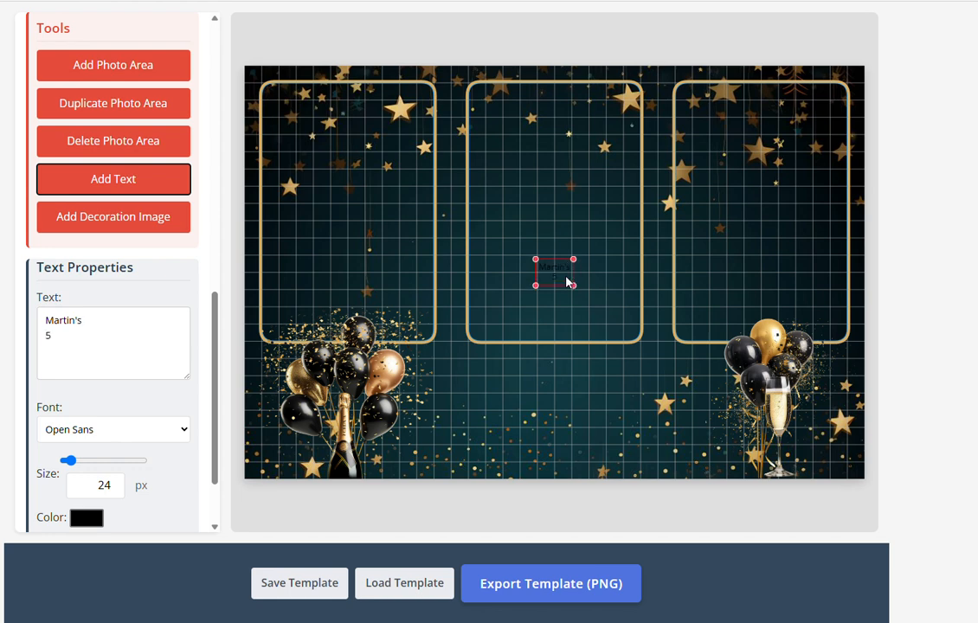
type(" 50th Birthday")
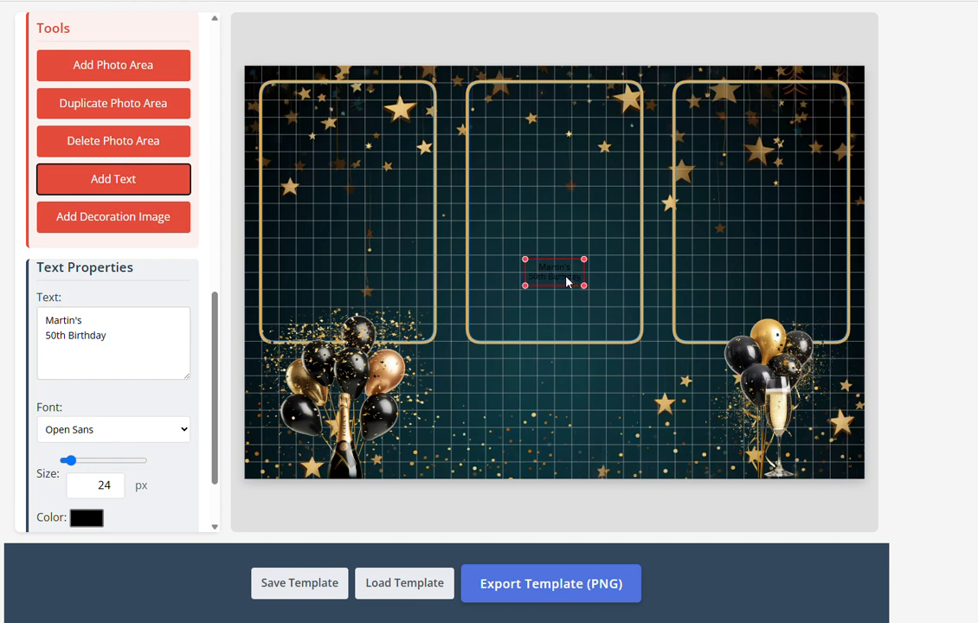
left_click_drag(560, 289, 562, 381)
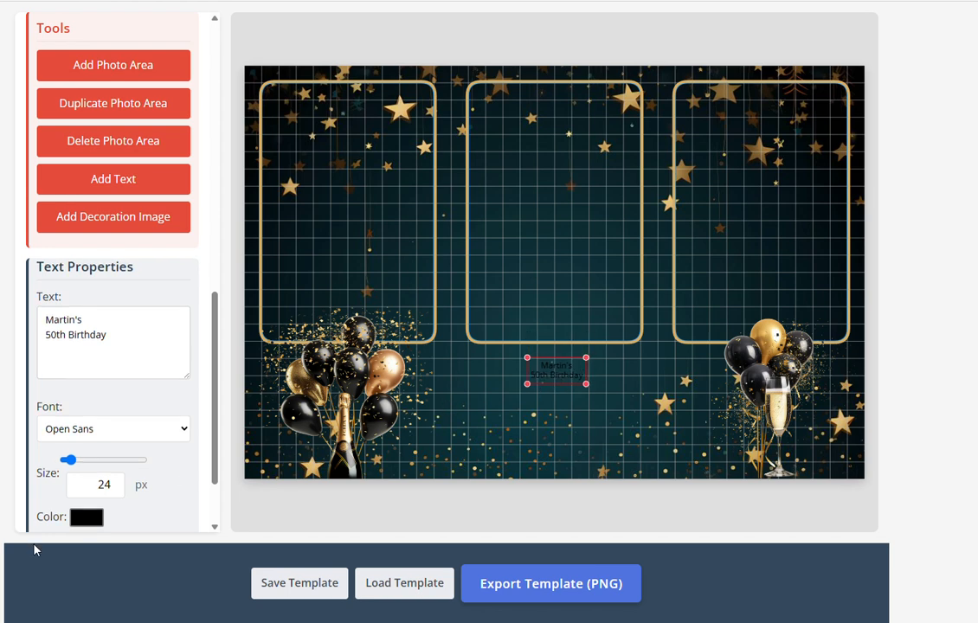
Colour the greeting tan-gold (RGB 224, 178, 128) sampled from a balloon and enlarge it to 91px
left_click(90, 517)
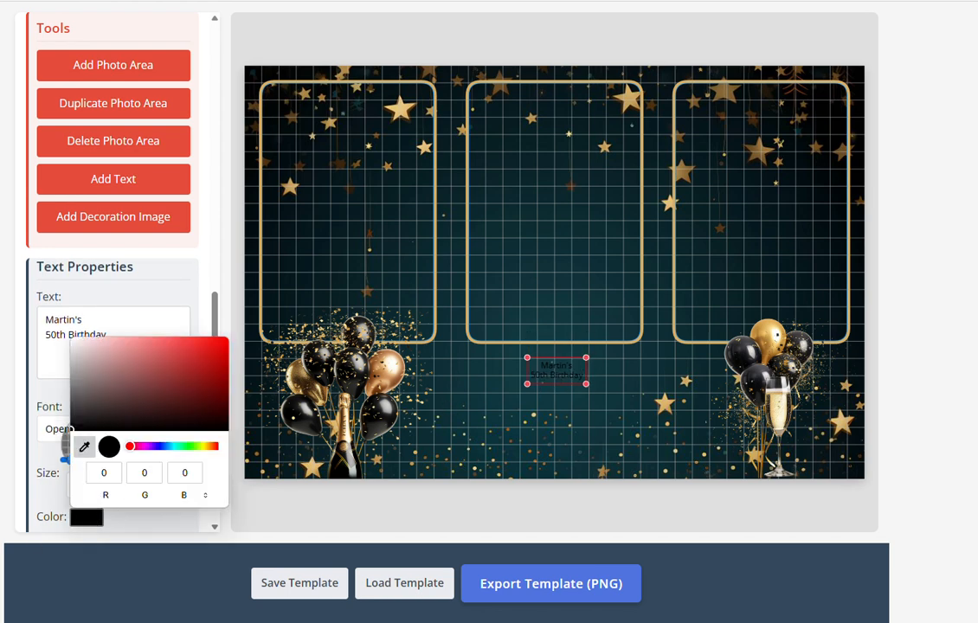
left_click(85, 447)
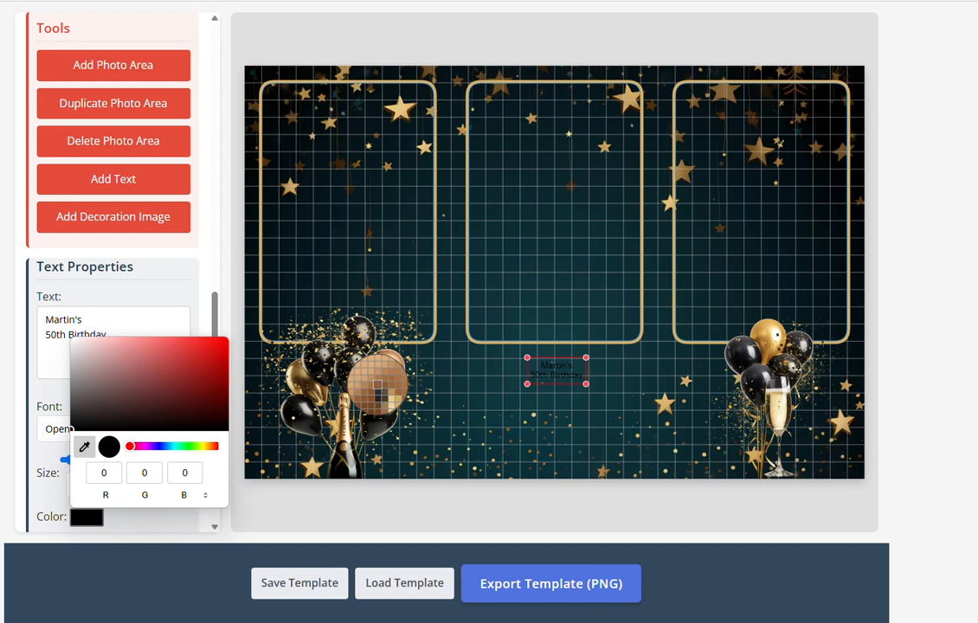
left_click(380, 385)
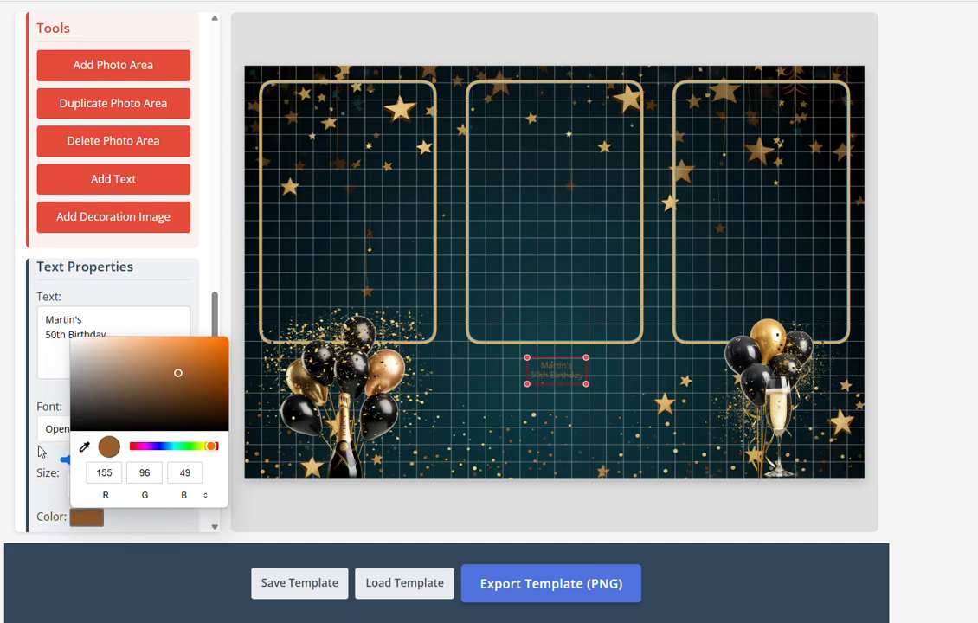
left_click(84, 446)
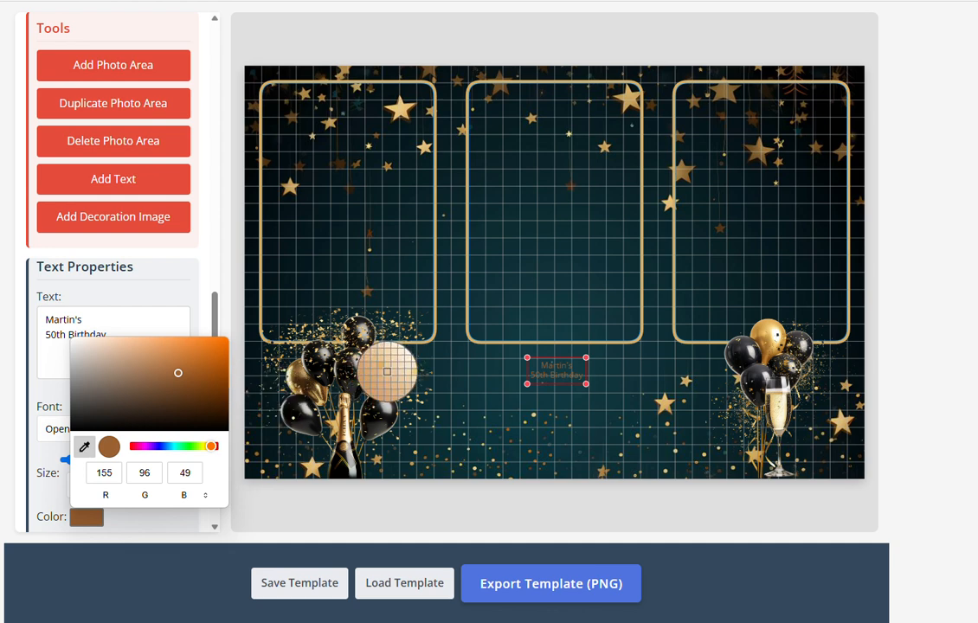
left_click(382, 375)
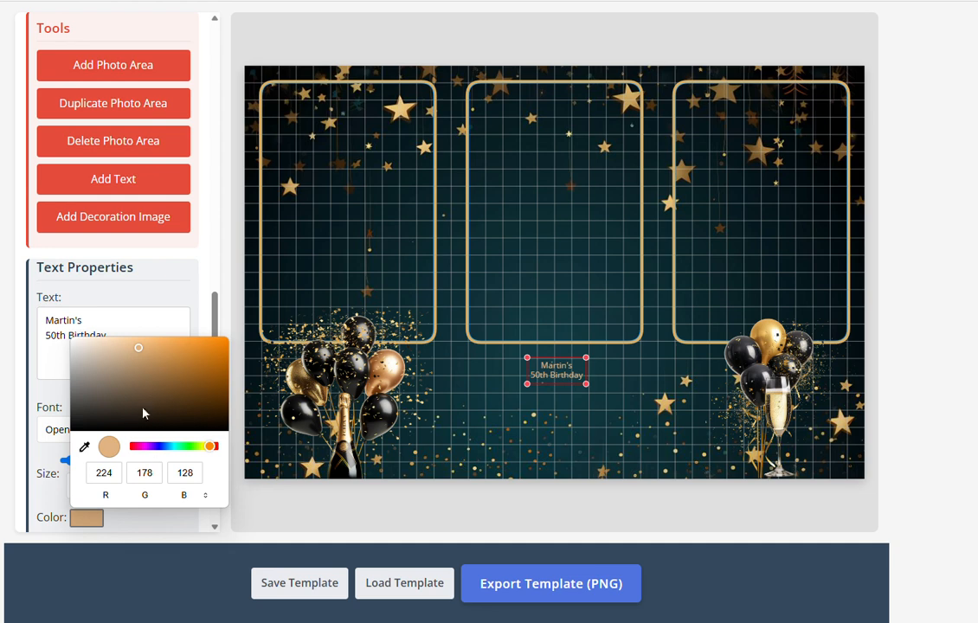
left_click(208, 275)
left_click_drag(71, 459, 94, 469)
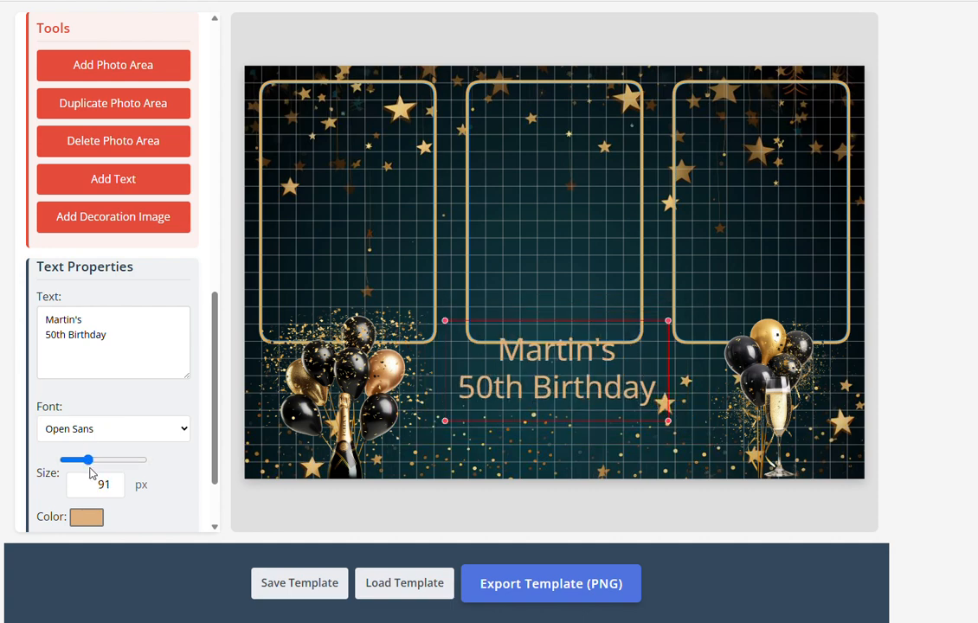
Reduce the greeting to 86px and move it slightly lower on the canvas
left_click(116, 483)
left_click(116, 482)
left_click(116, 490)
left_click(116, 490)
left_click(116, 490)
left_click(116, 490)
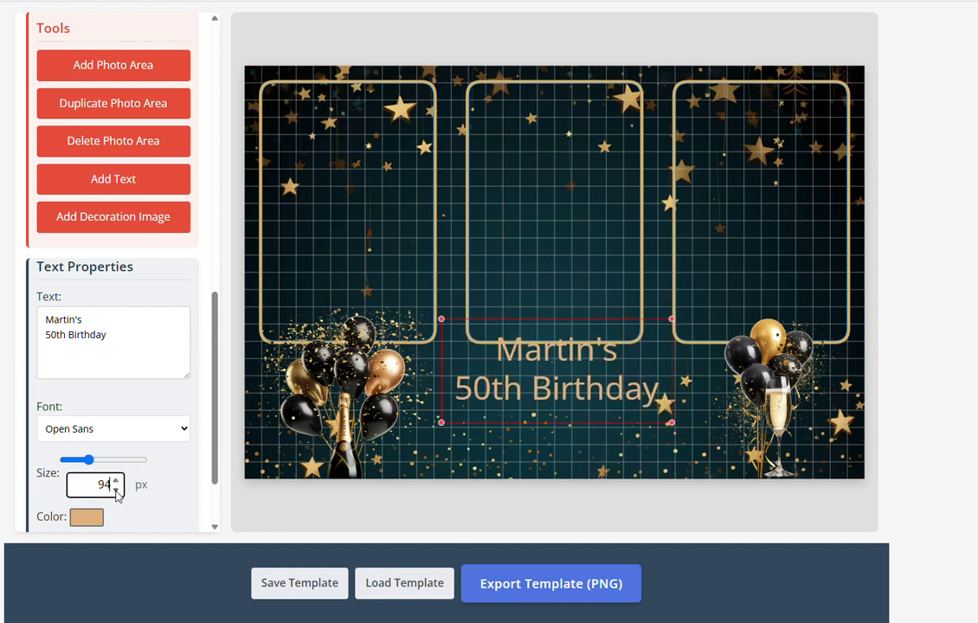
left_click(116, 490)
left_click(116, 490)
left_click(116, 490)
mouse_move(663, 324)
left_mouse_down()
mouse_move(711, 299)
mouse_move(662, 329)
left_mouse_up()
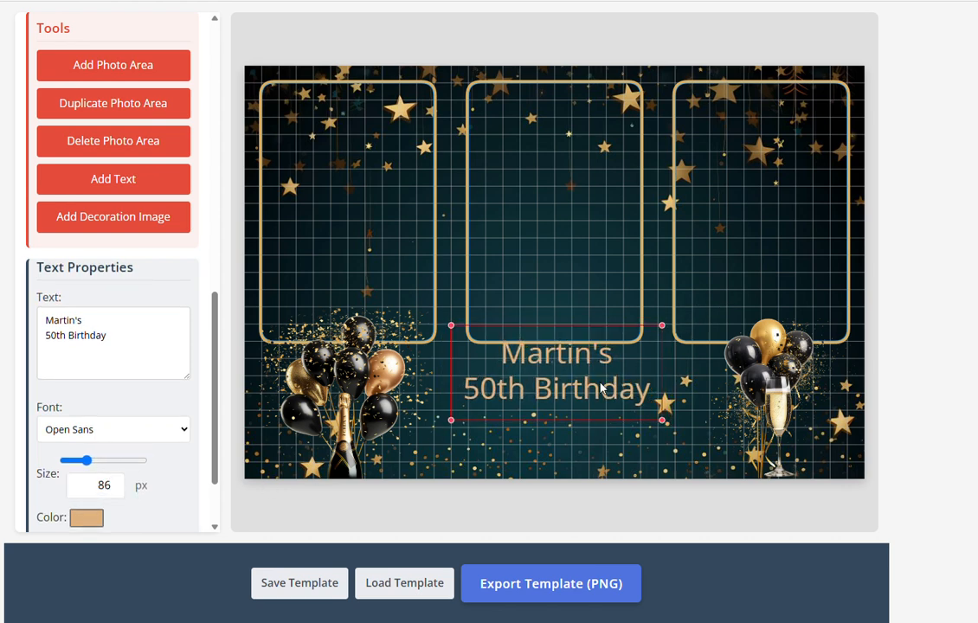
left_click_drag(600, 381, 600, 394)
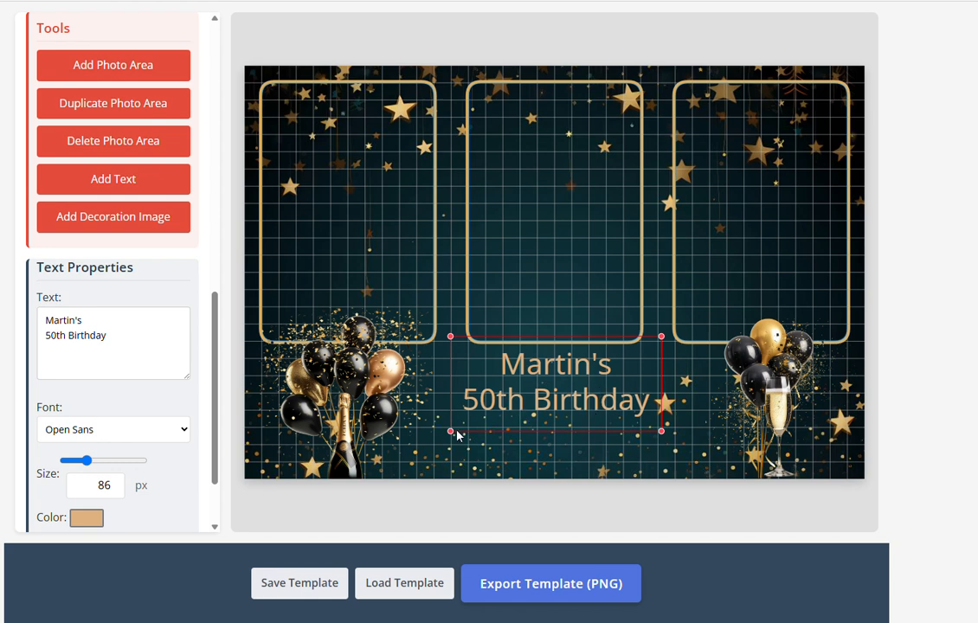
Set the greeting in Lobster Two at 109px and nudge it under the middle frame
left_click(154, 428)
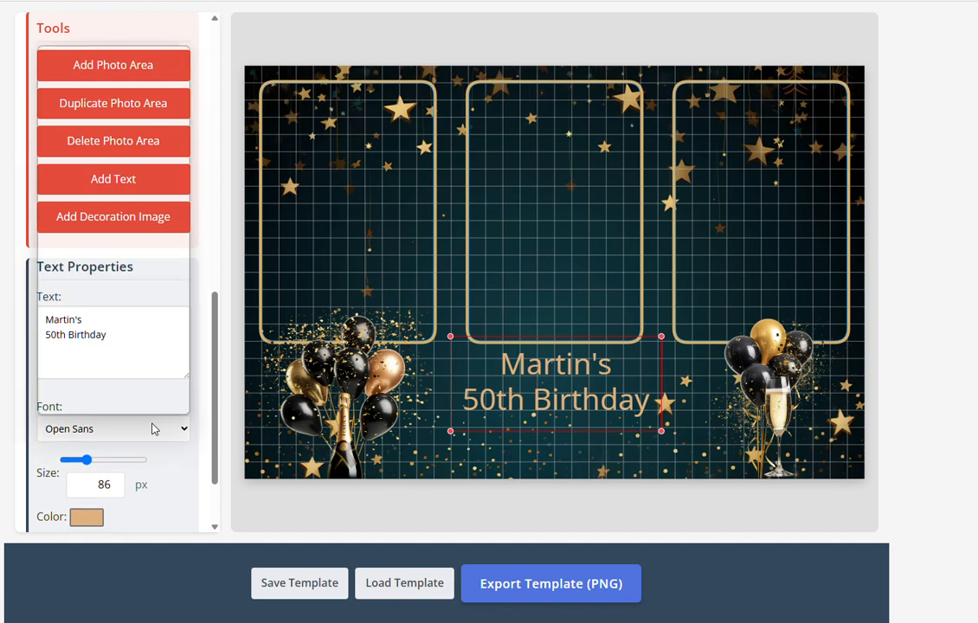
scroll(137, 302, "down", 9)
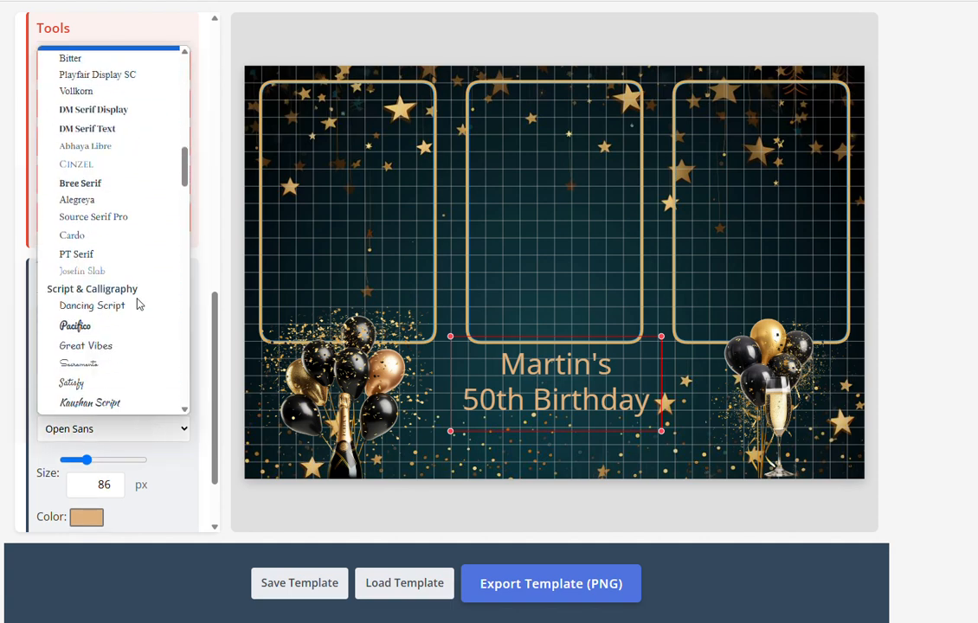
scroll(137, 302, "down", 3)
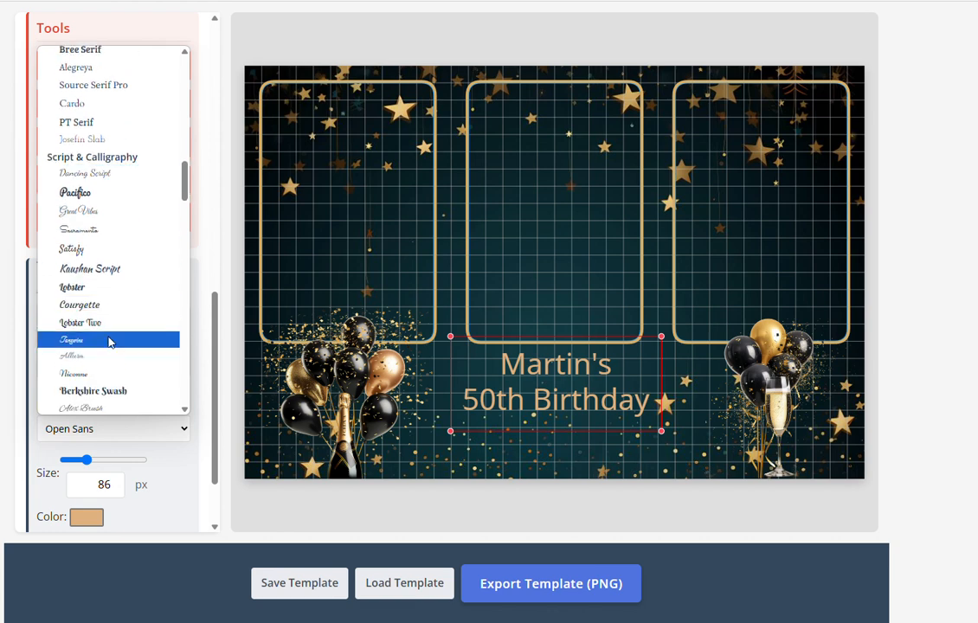
left_click(112, 325)
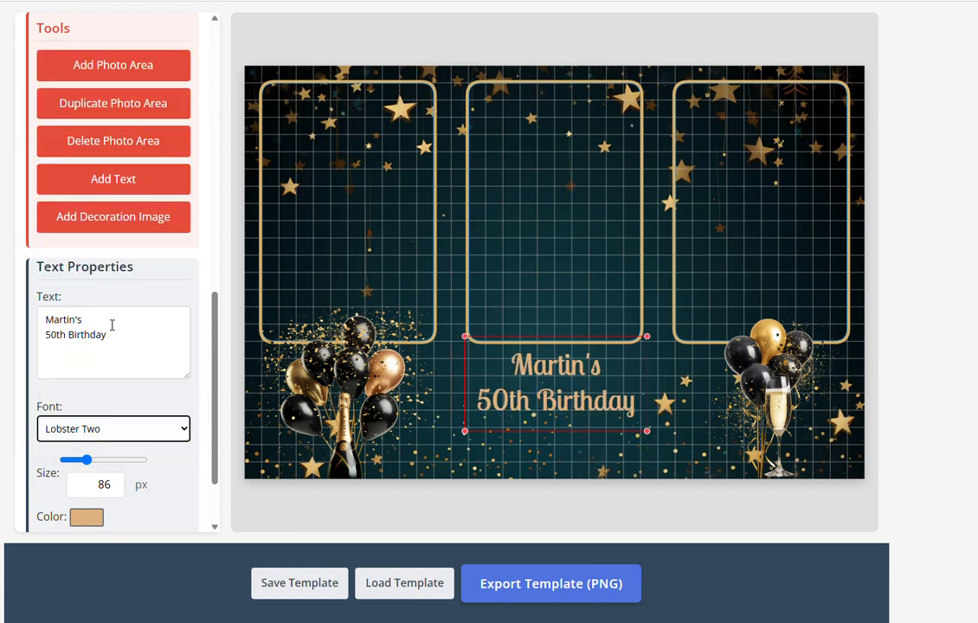
left_click(91, 464)
left_click_drag(91, 466, 93, 466)
left_click_drag(568, 406, 571, 416)
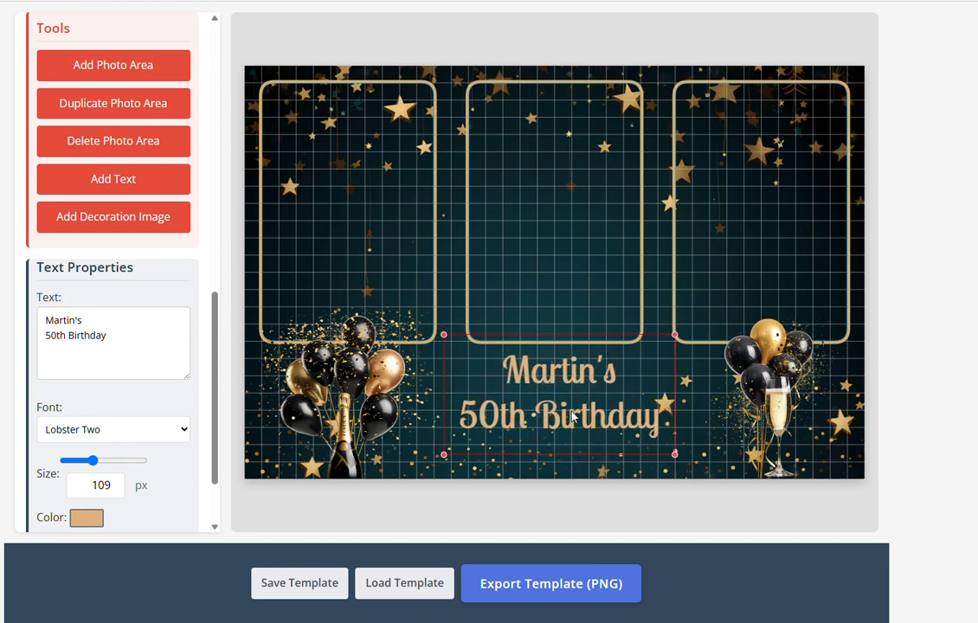
Turn on the text outline and sample the brown balloon (RGB 156, 93, 46) as its colour
scroll(164, 425, "down", 3)
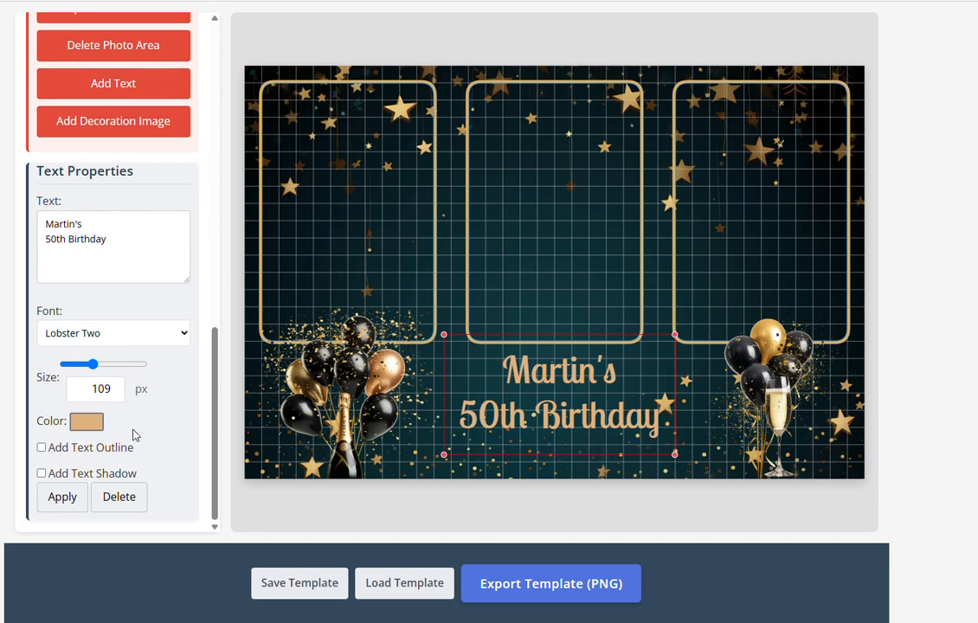
left_click(42, 448)
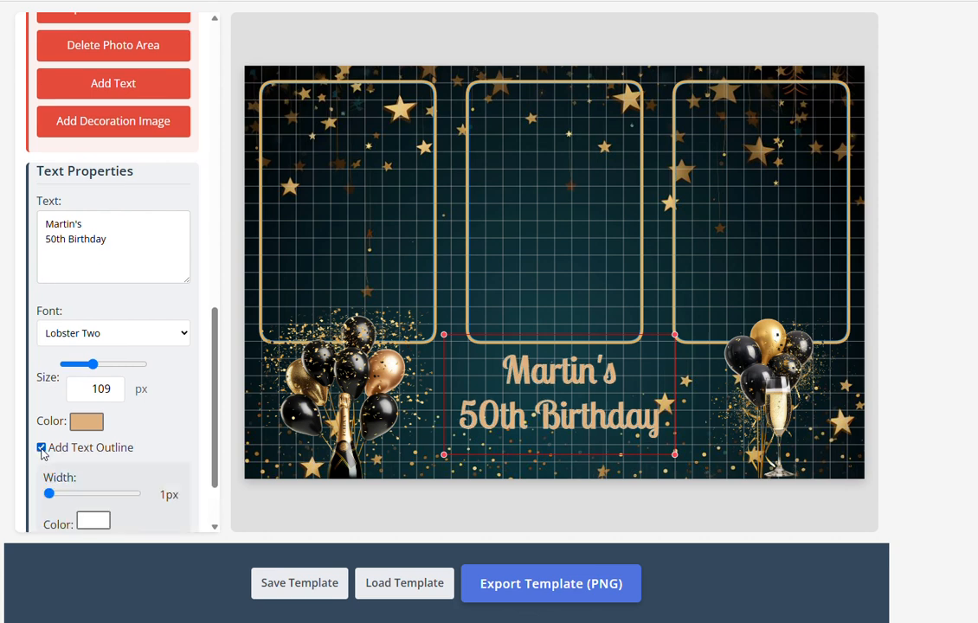
scroll(100, 479, "down", 2)
left_click(98, 454)
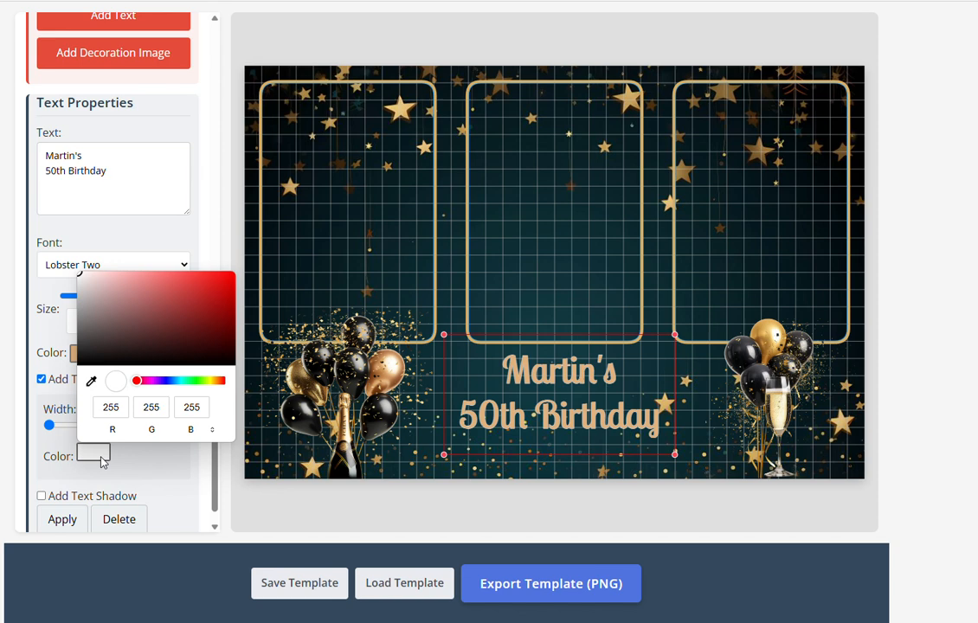
left_click(91, 381)
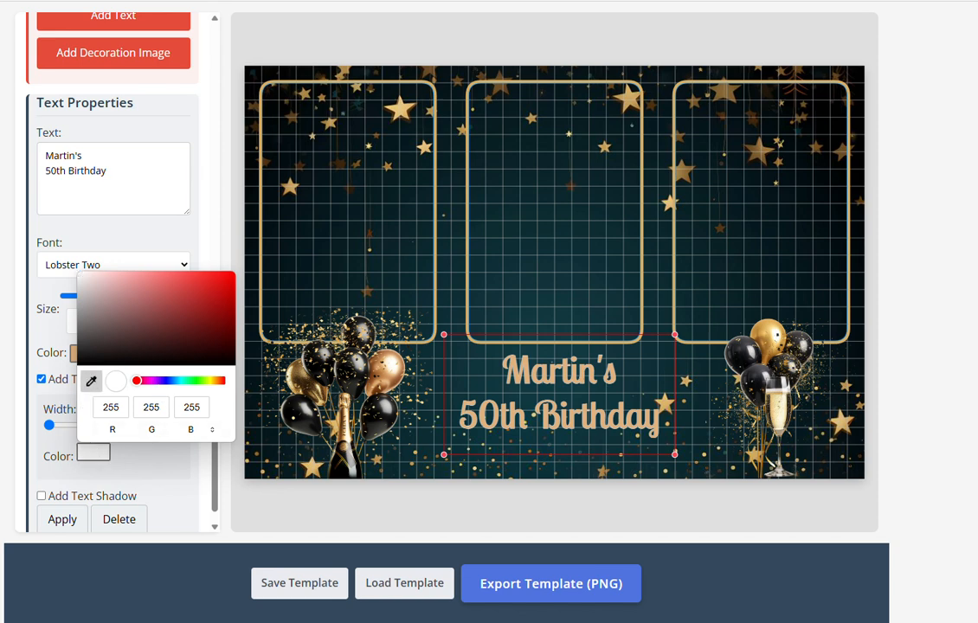
left_click(373, 359)
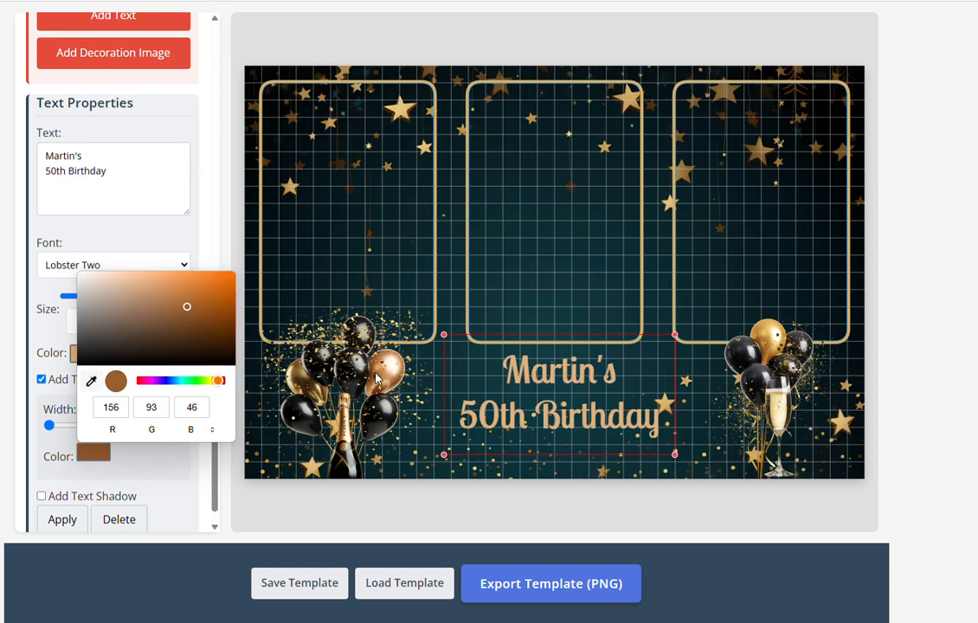
left_click(211, 251)
Set the outline width to 3 px and switch on the text shadow
scroll(130, 407, "down", 1)
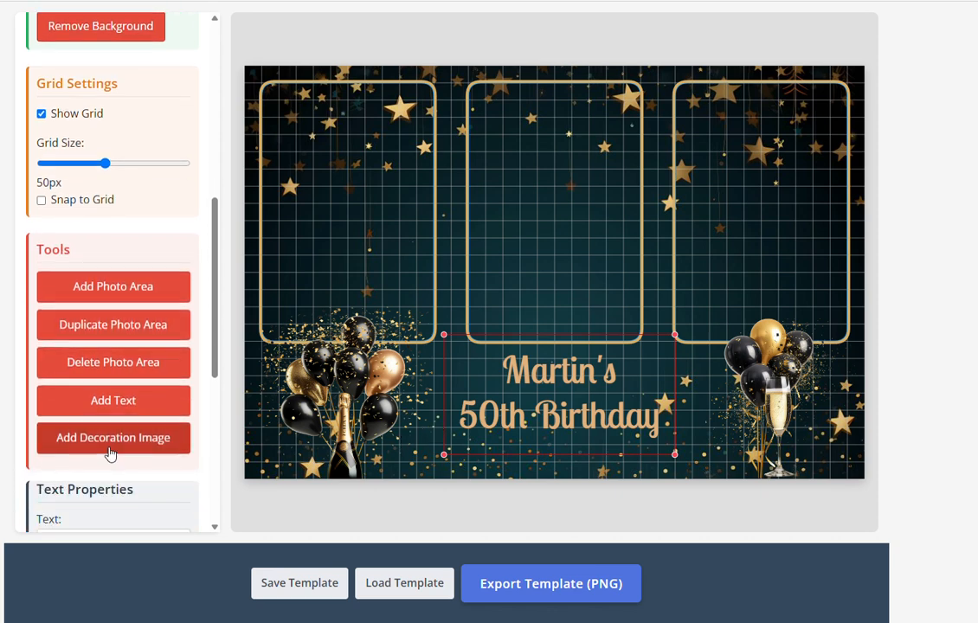
scroll(110, 454, "down", 3)
scroll(110, 455, "down", 2)
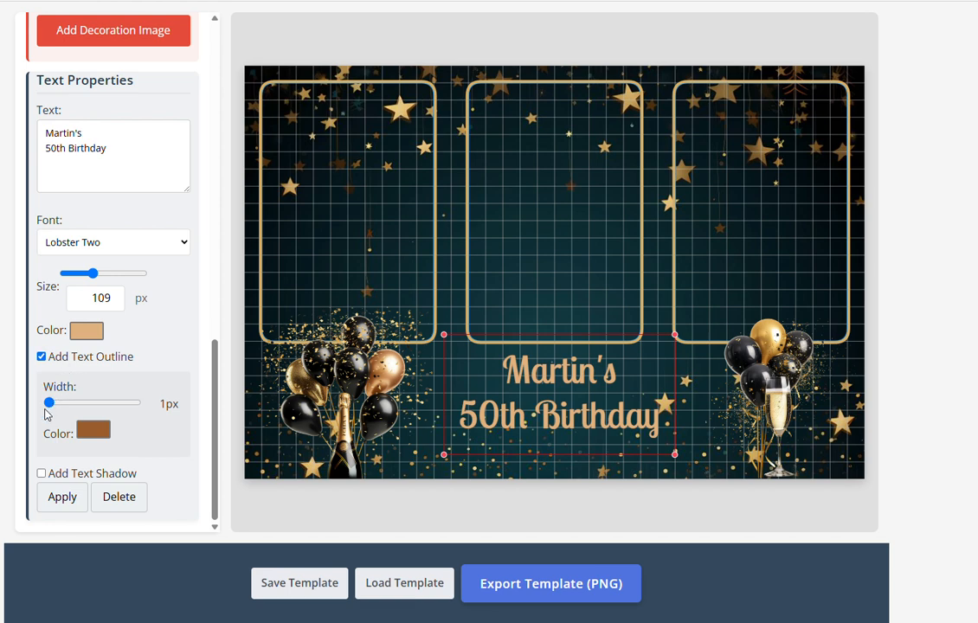
left_click_drag(50, 407, 68, 413)
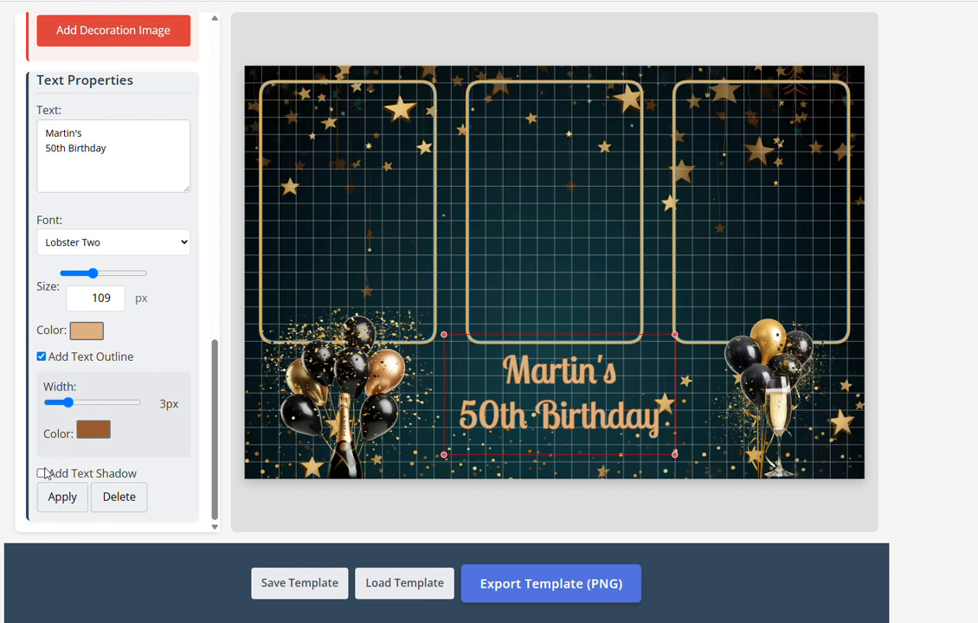
left_click(41, 473)
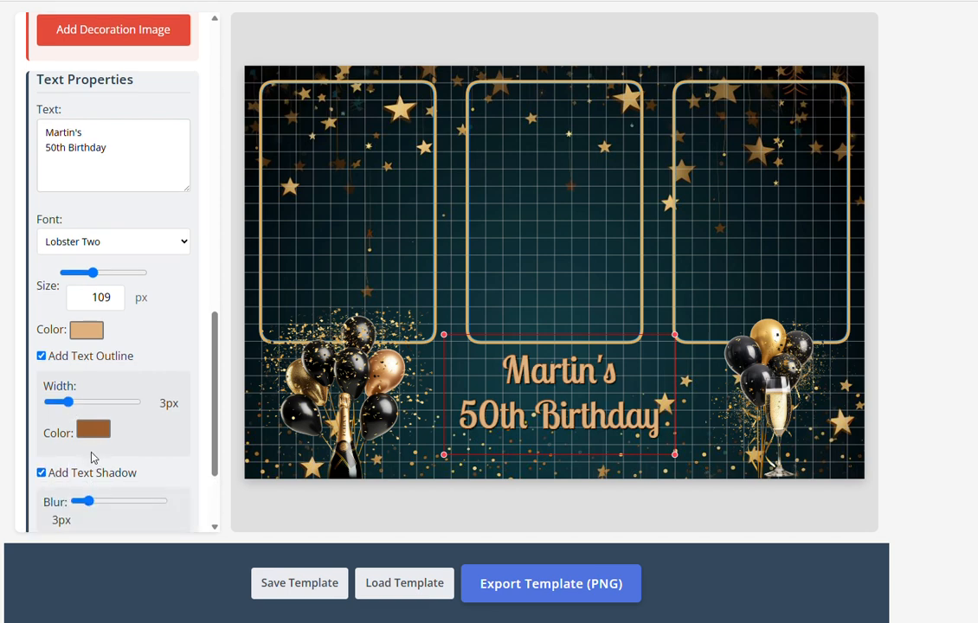
Sample the brown balloon as the text shadow colour and darken it slightly
scroll(92, 458, "down", 2)
left_click(92, 461)
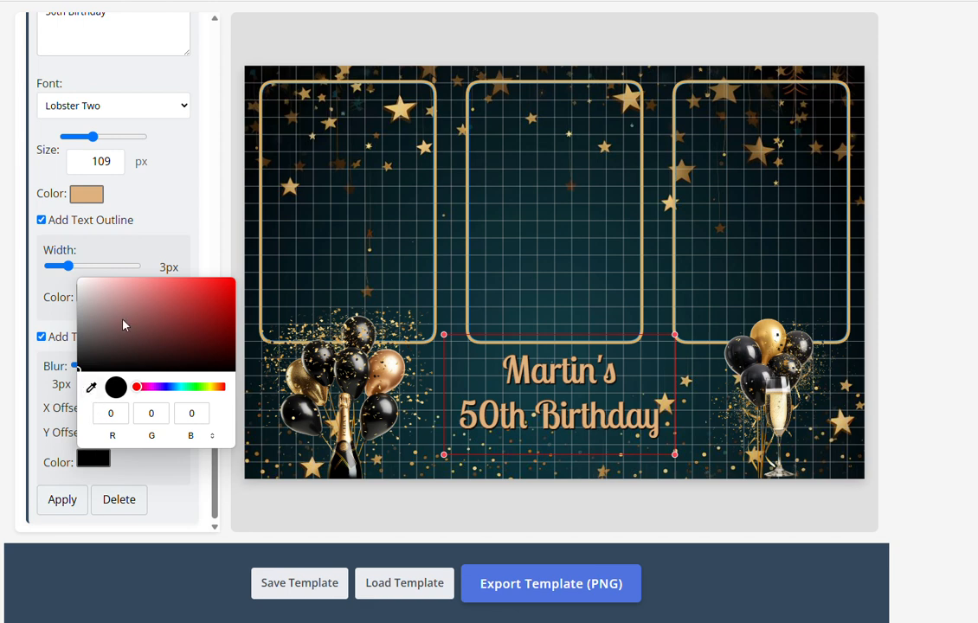
left_click(90, 387)
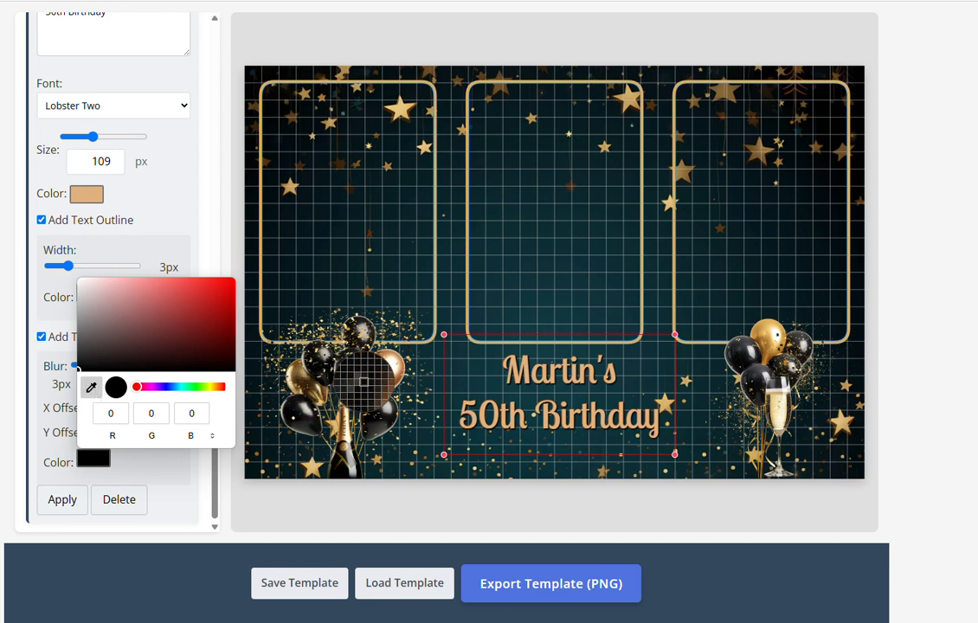
left_click(381, 378)
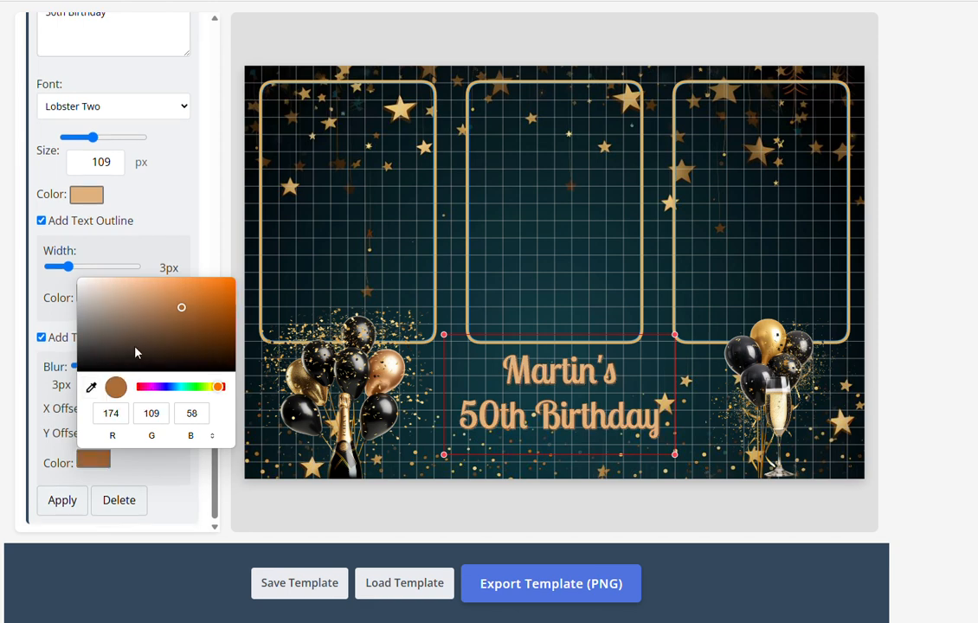
left_click_drag(182, 307, 195, 330)
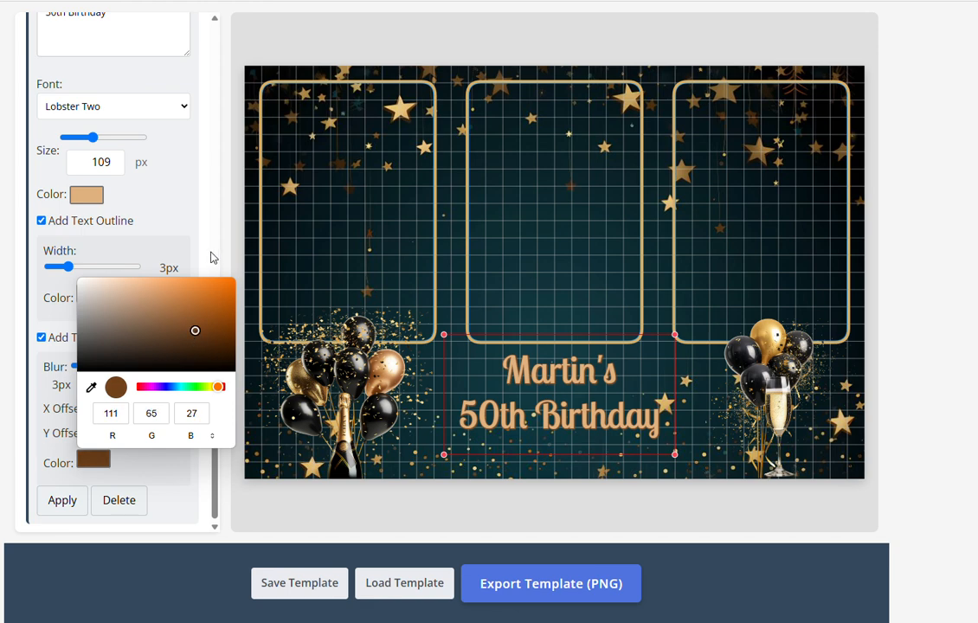
left_click(161, 468)
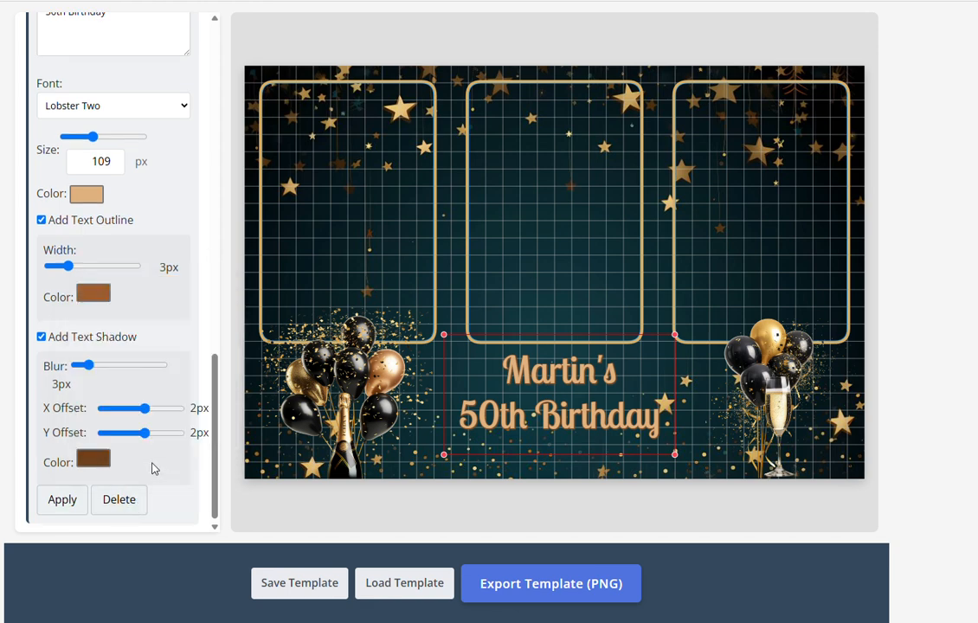
Set shadow blur to 9px, X offset 1px, Y offset -4px, and outline width 5px
left_click_drag(144, 433, 135, 433)
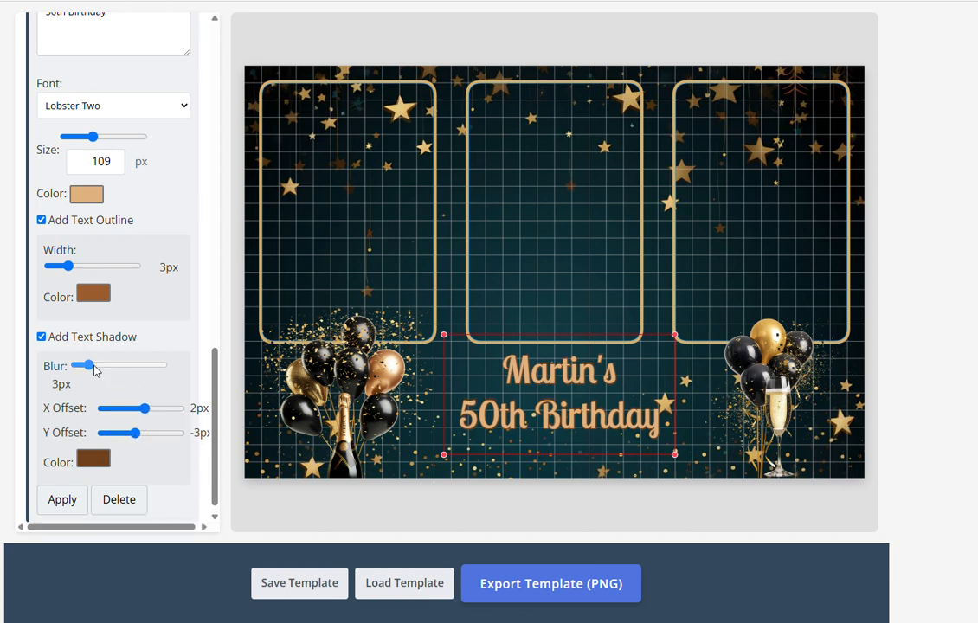
left_click_drag(90, 366, 128, 367)
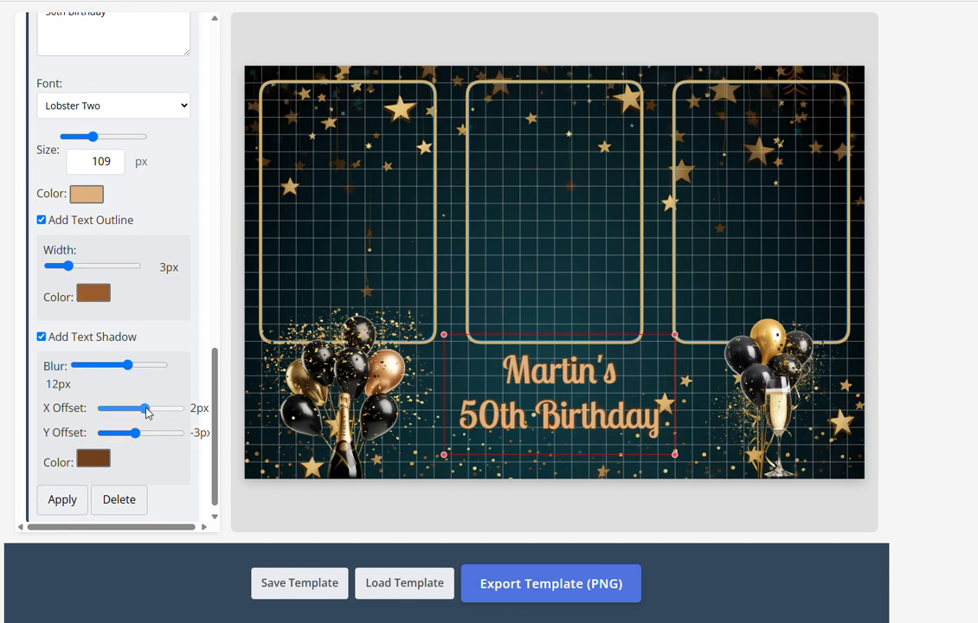
mouse_move(145, 408)
left_mouse_down()
mouse_move(125, 408)
mouse_move(138, 416)
mouse_move(129, 436)
mouse_move(168, 411)
mouse_move(142, 412)
left_mouse_up()
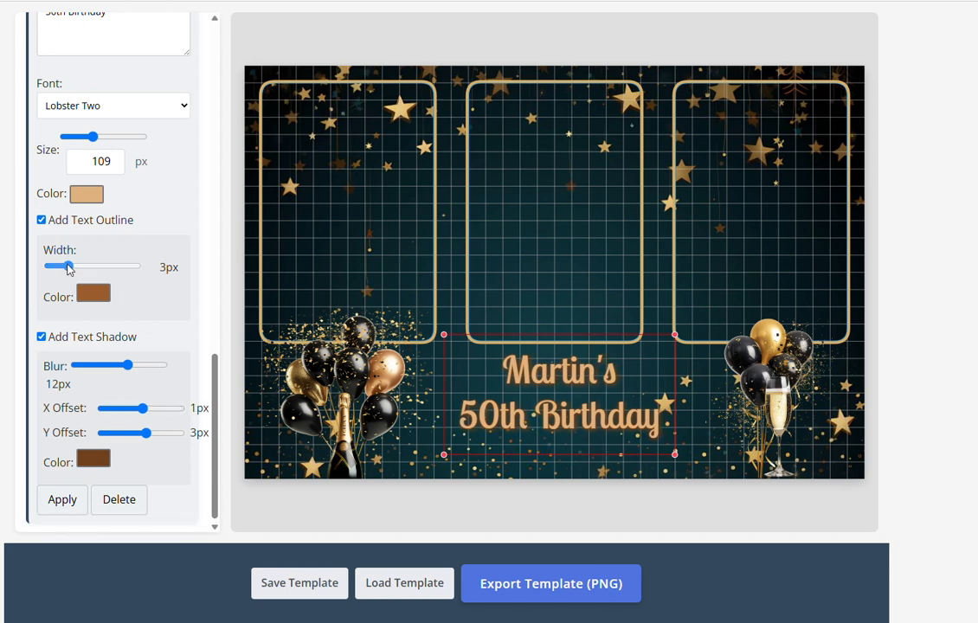
left_click_drag(69, 266, 91, 268)
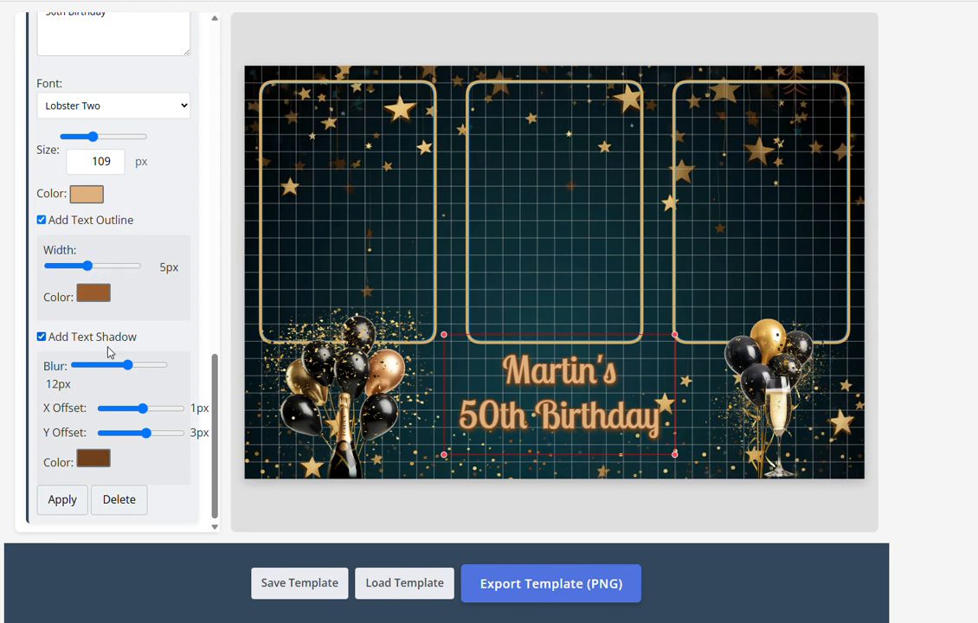
left_click_drag(126, 367, 115, 366)
left_click_drag(148, 432, 133, 435)
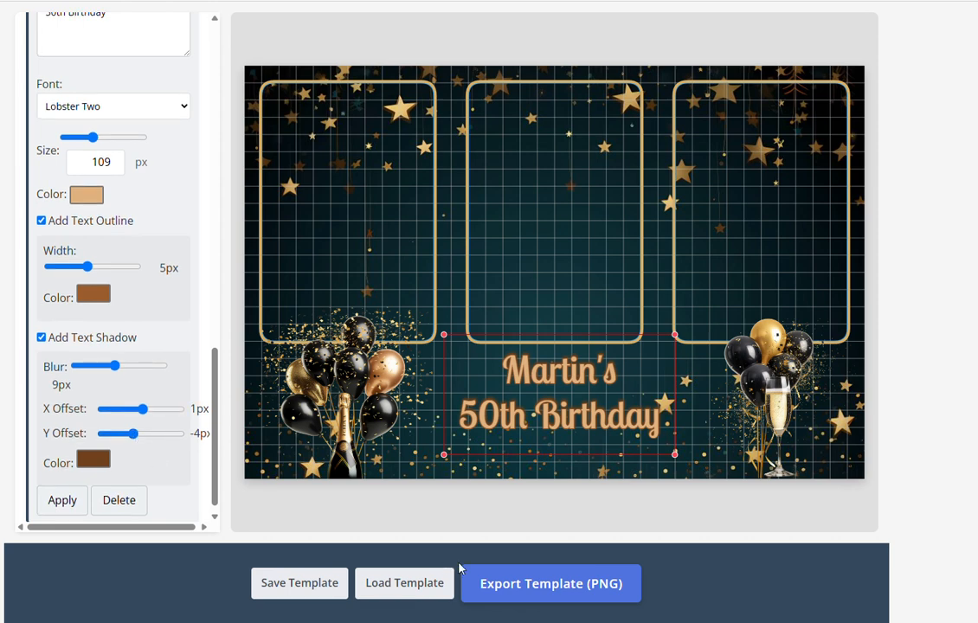
left_click(723, 269)
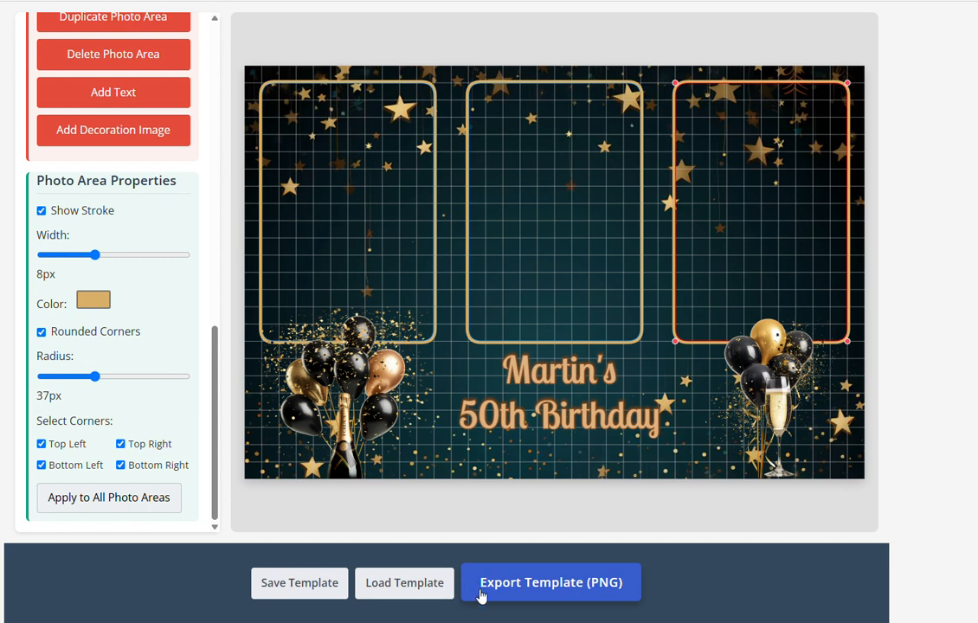
Deselect the frame and save the template under the celebrant's first name
left_click(640, 465)
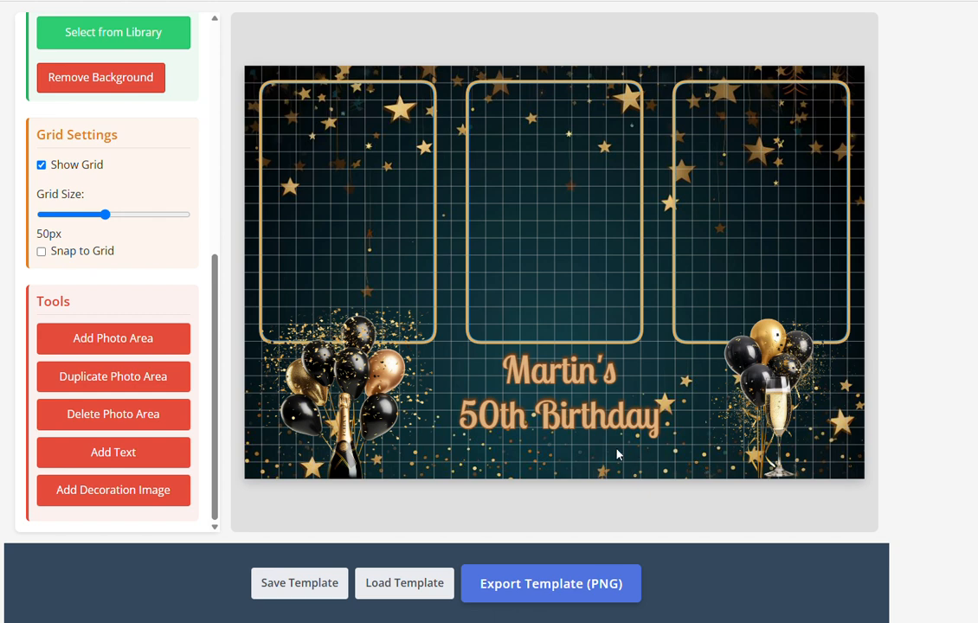
left_click(303, 584)
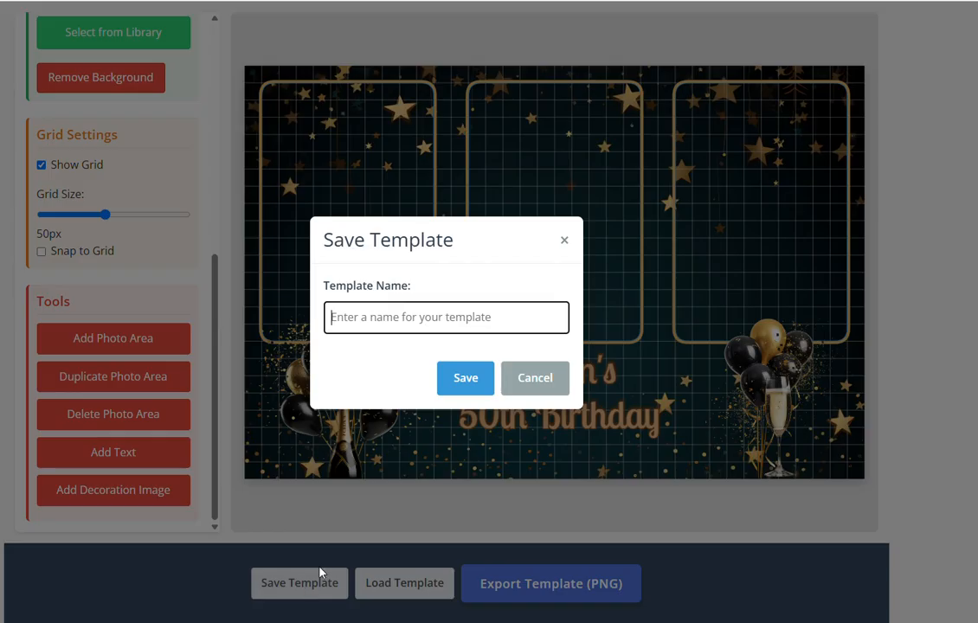
type("Martin")
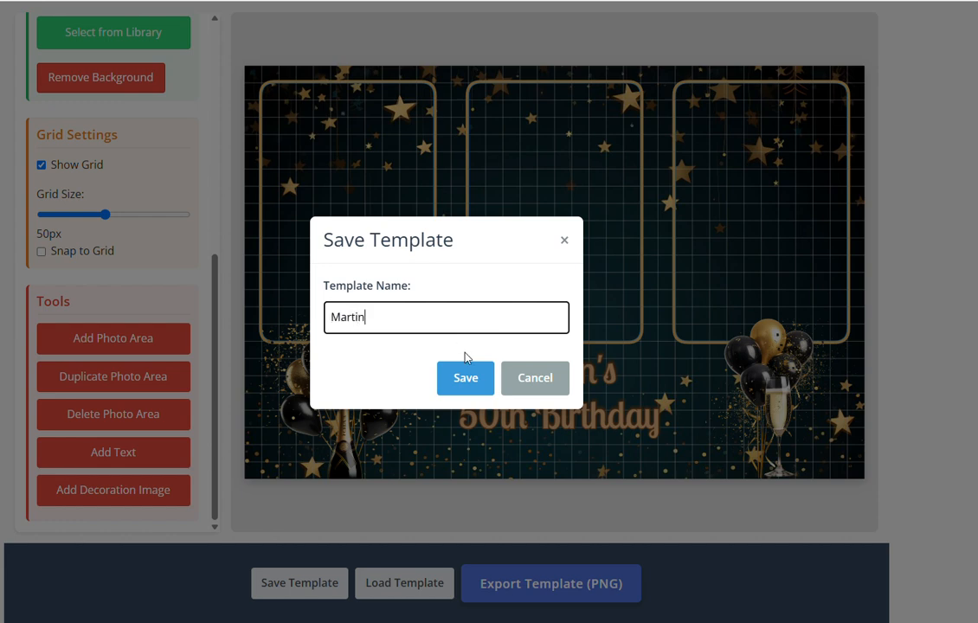
left_click(474, 388)
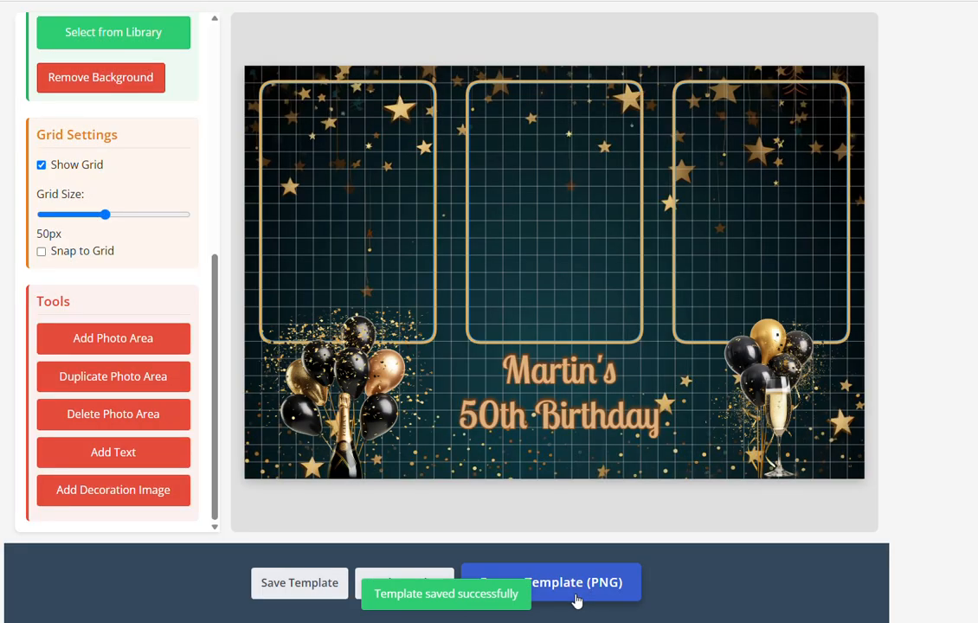
Export the template as photo-booth-template (15).png and open the downloaded 1800 x 1200 image
left_click(576, 599)
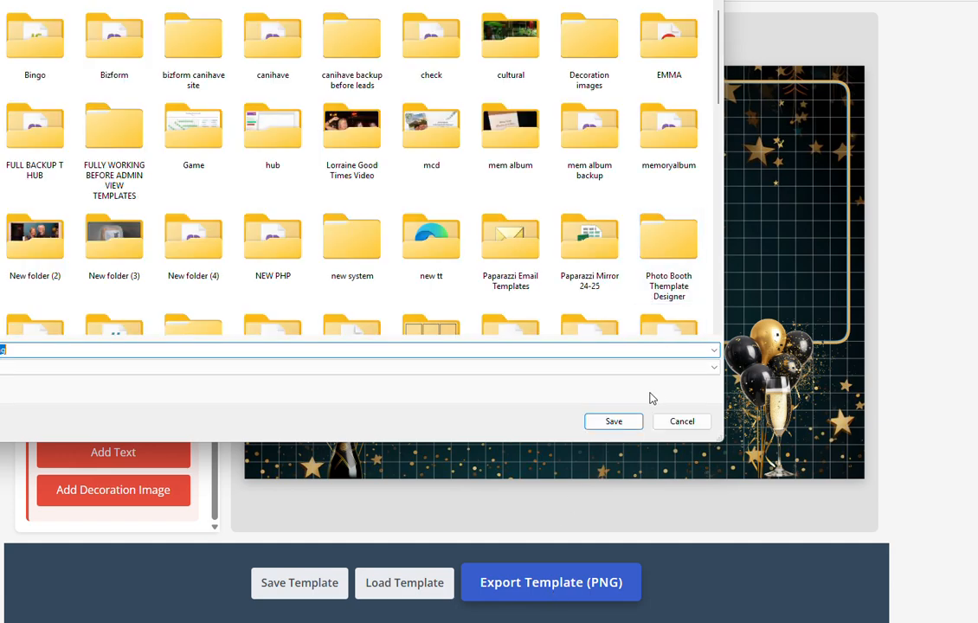
left_click(614, 421)
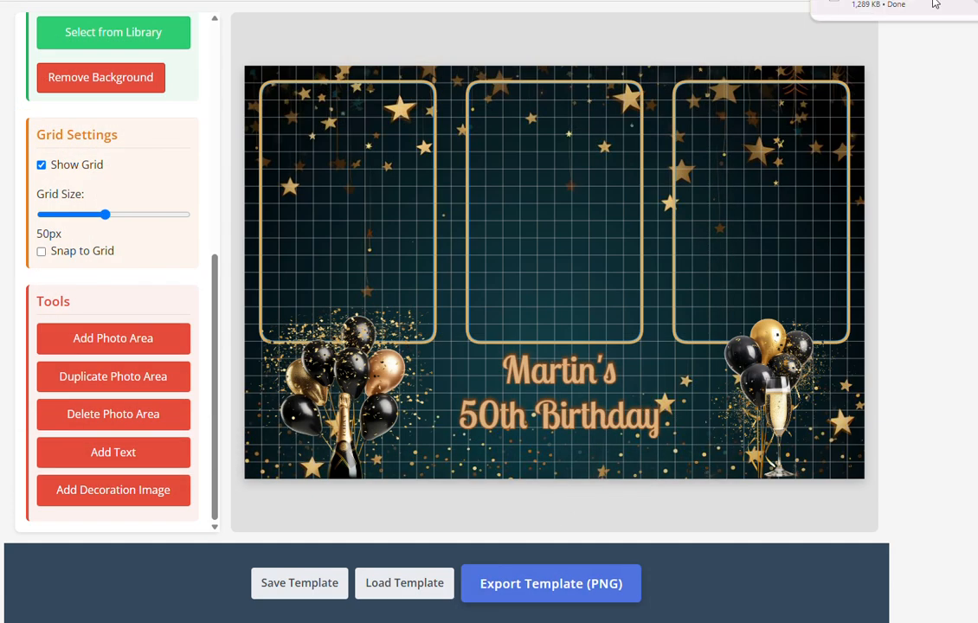
left_click(919, 3)
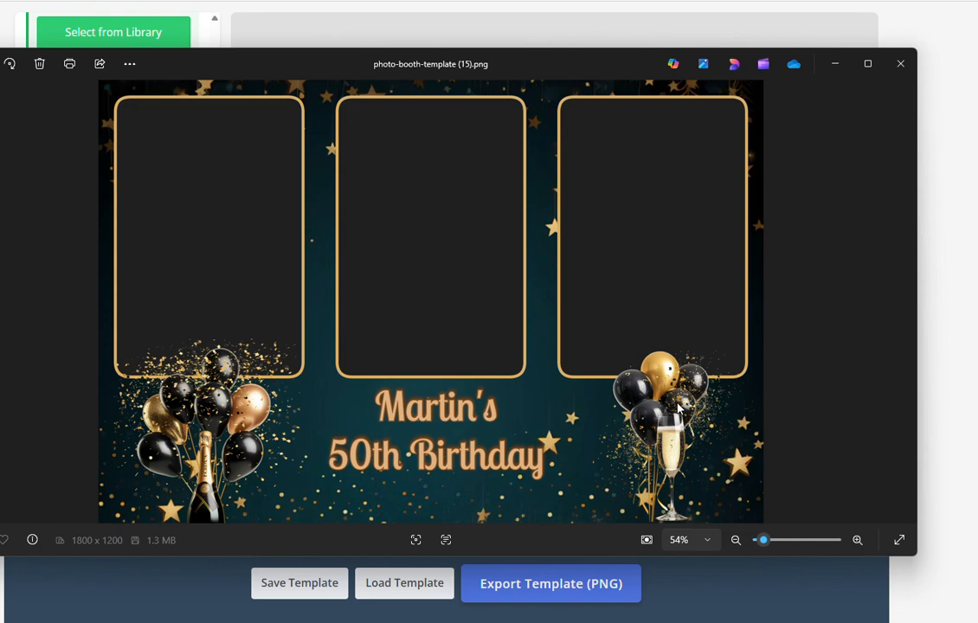
Close the Photos viewer showing the exported template image
left_click(901, 63)
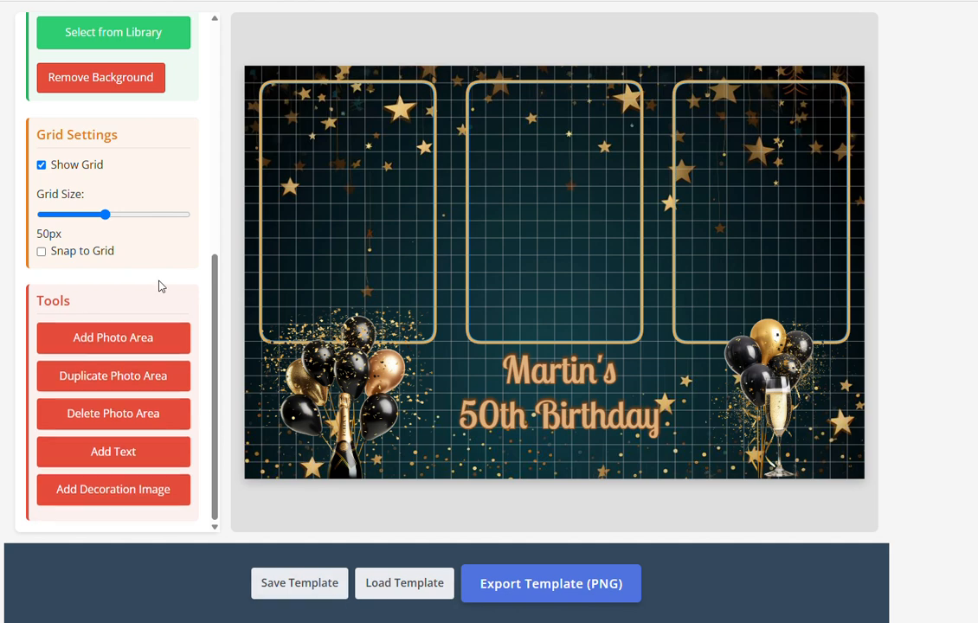
Reload the editor page and load the most recently saved birthday template
right_click(4, 243)
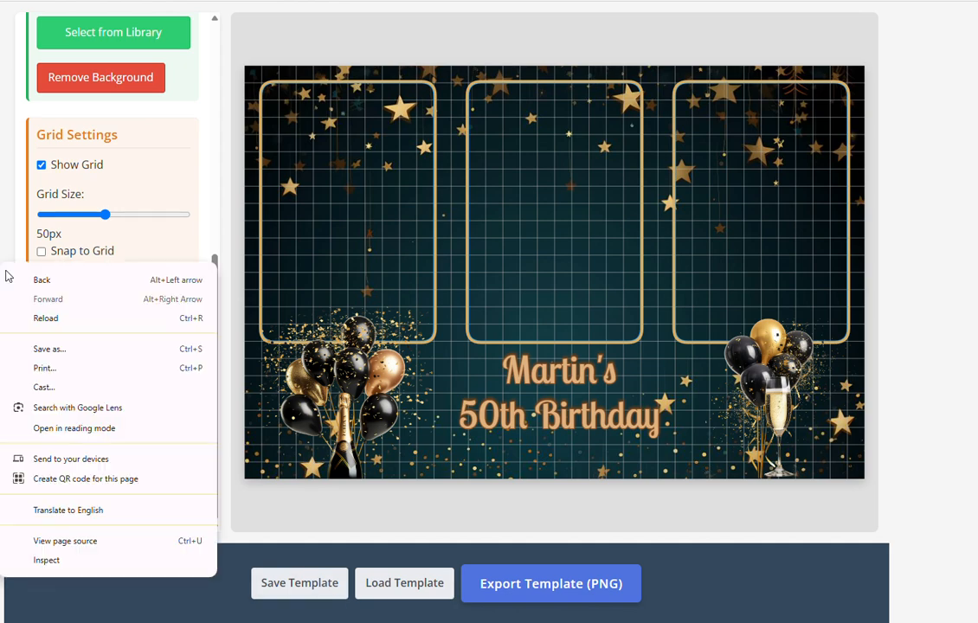
left_click(35, 318)
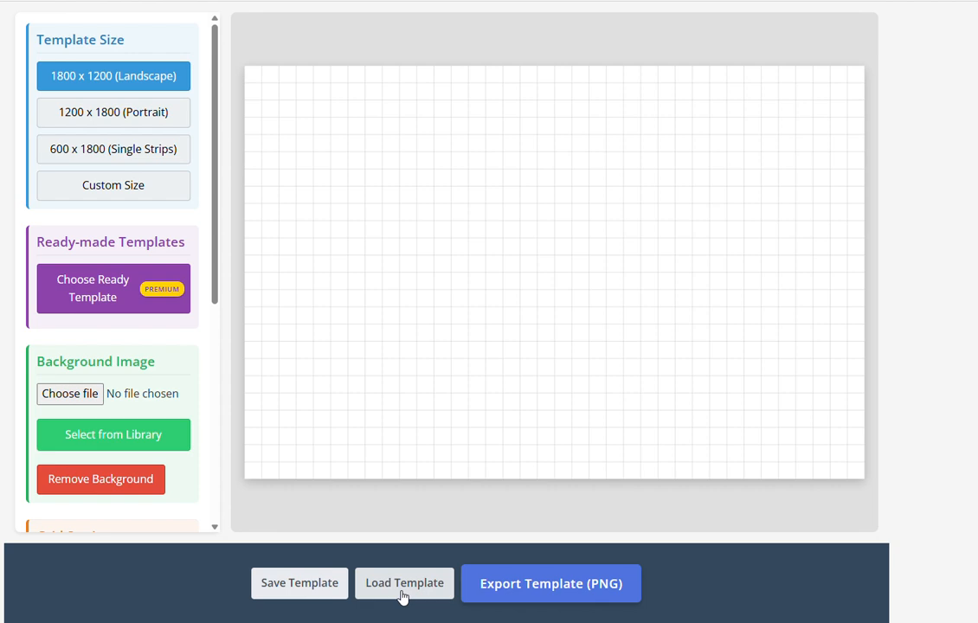
left_click(402, 583)
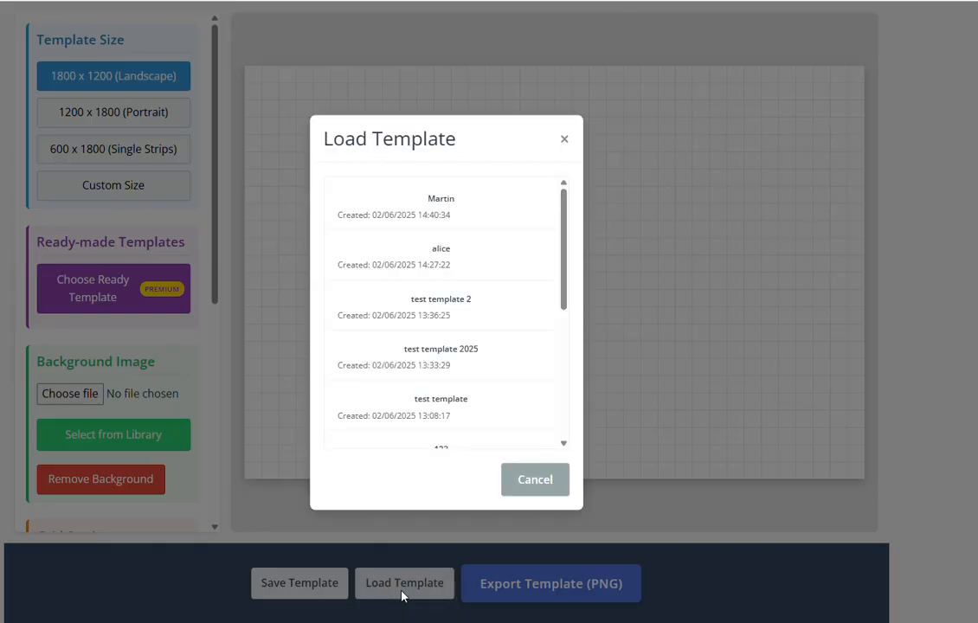
left_click(464, 226)
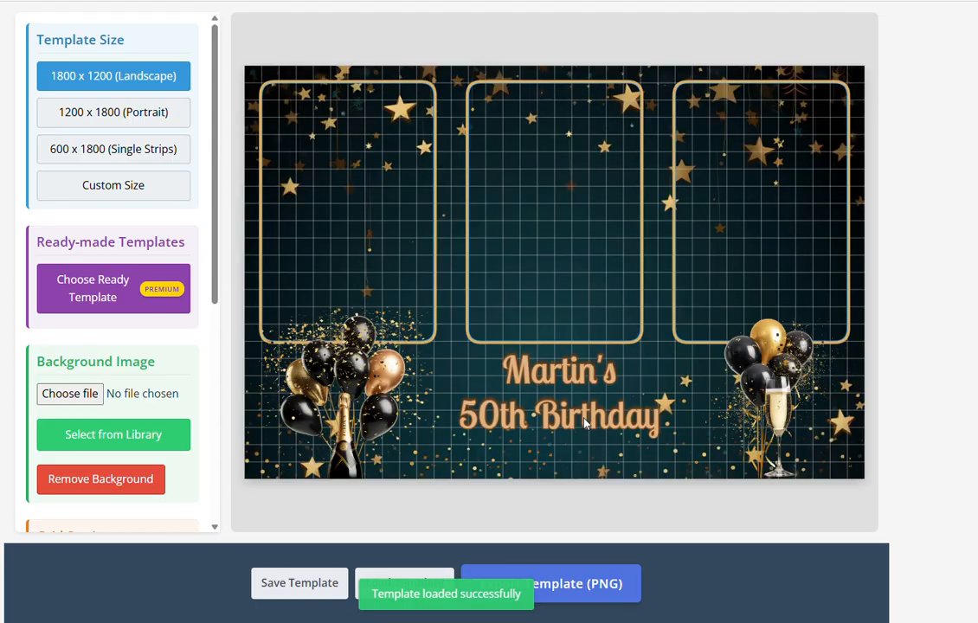
Select the birthday text and bring its Text Properties into view
left_click(523, 370)
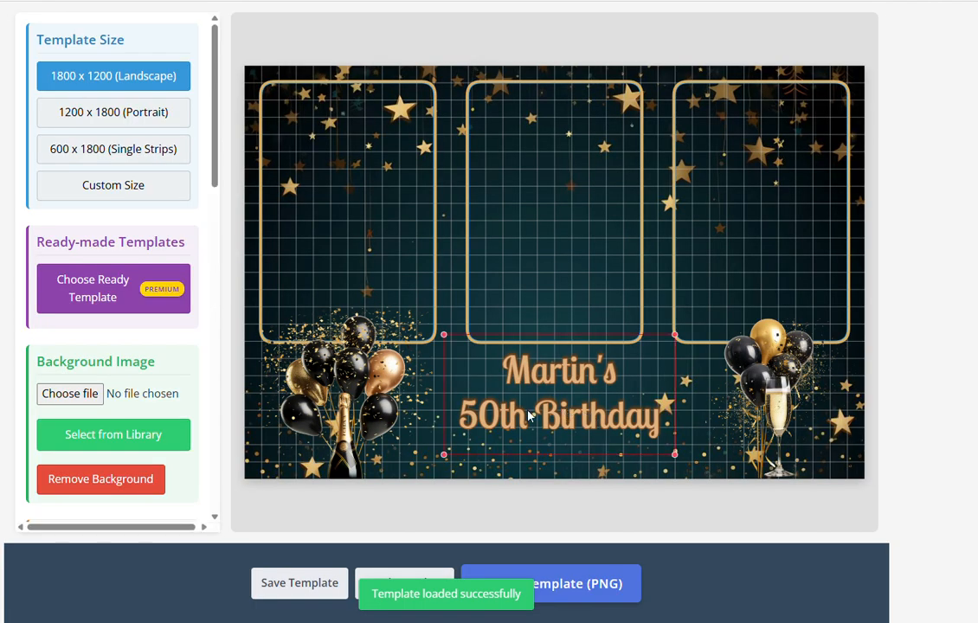
scroll(159, 354, "down", 6)
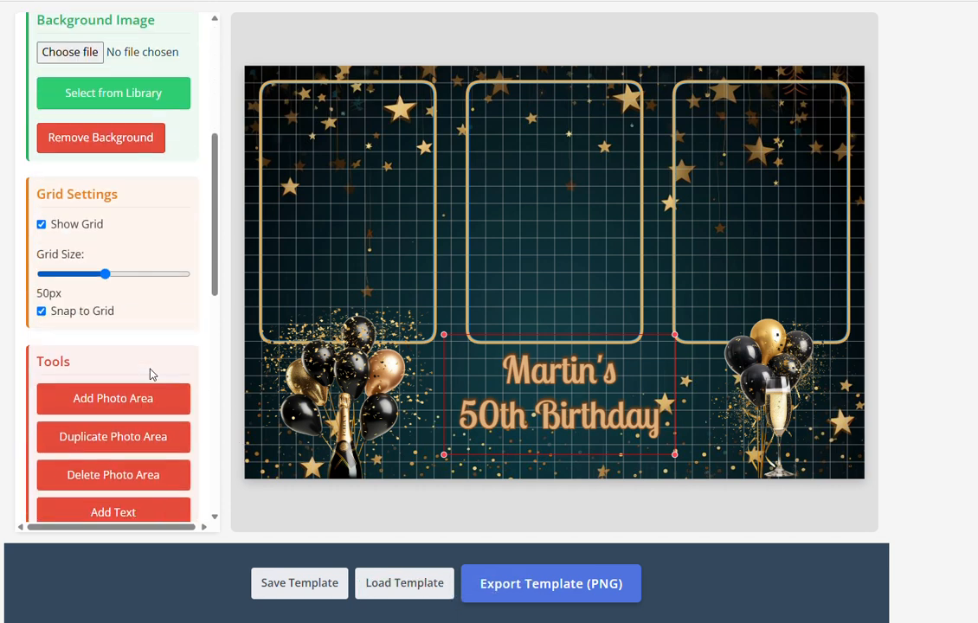
scroll(152, 373, "down", 2)
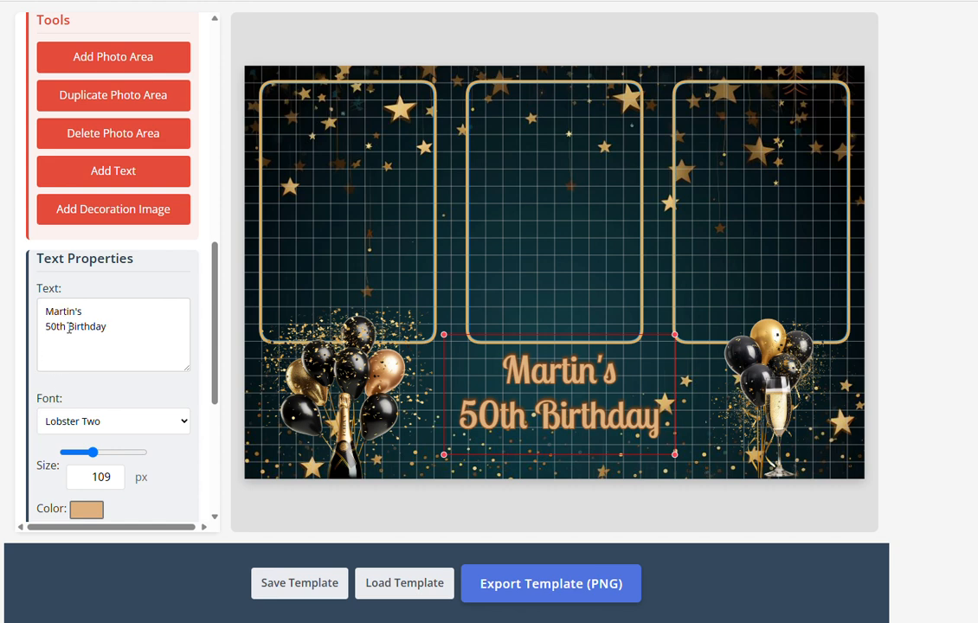
Replace '50th' with '21st' on the second text line so it reads '21st Birthday'
left_click_drag(57, 326, 41, 321)
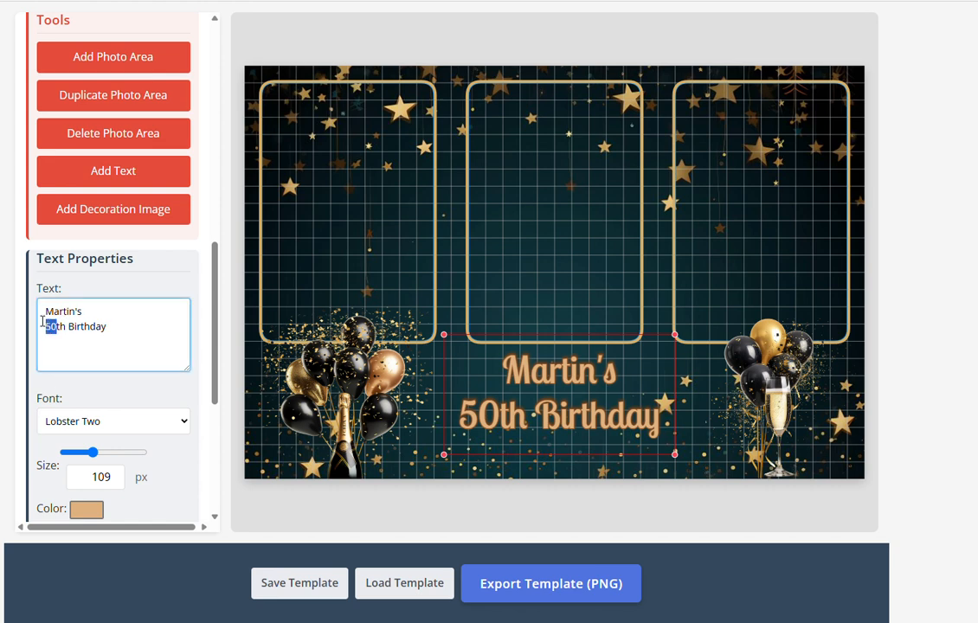
type("0")
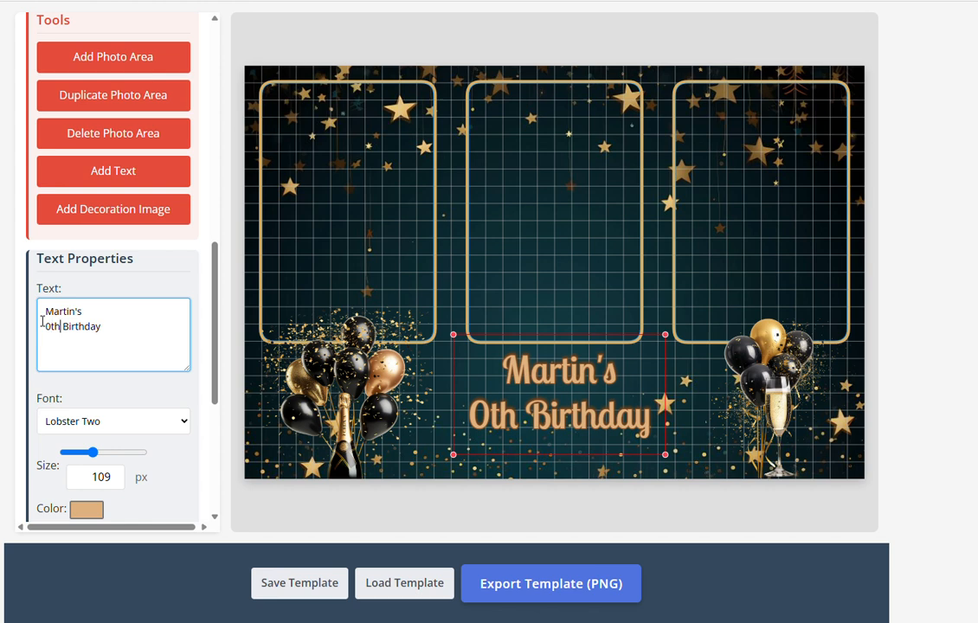
key("Delete")
key("Delete")
key("BackSpace")
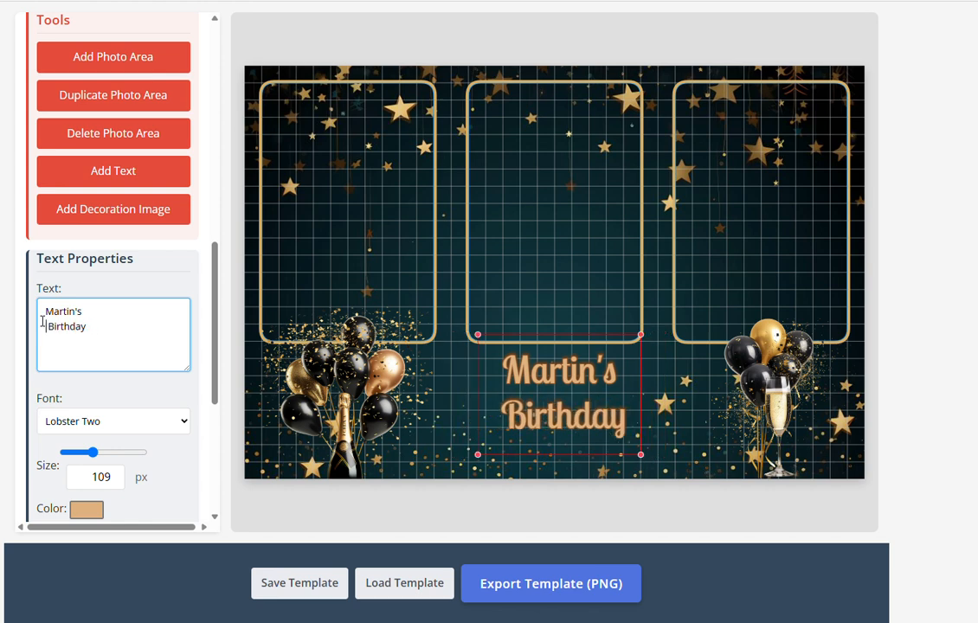
type("21s ")
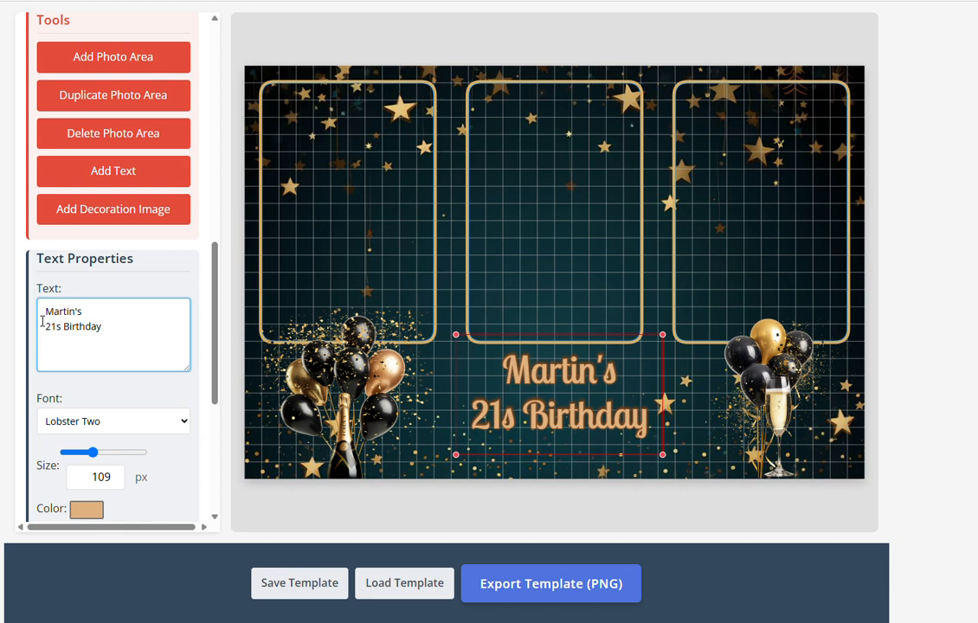
type("t")
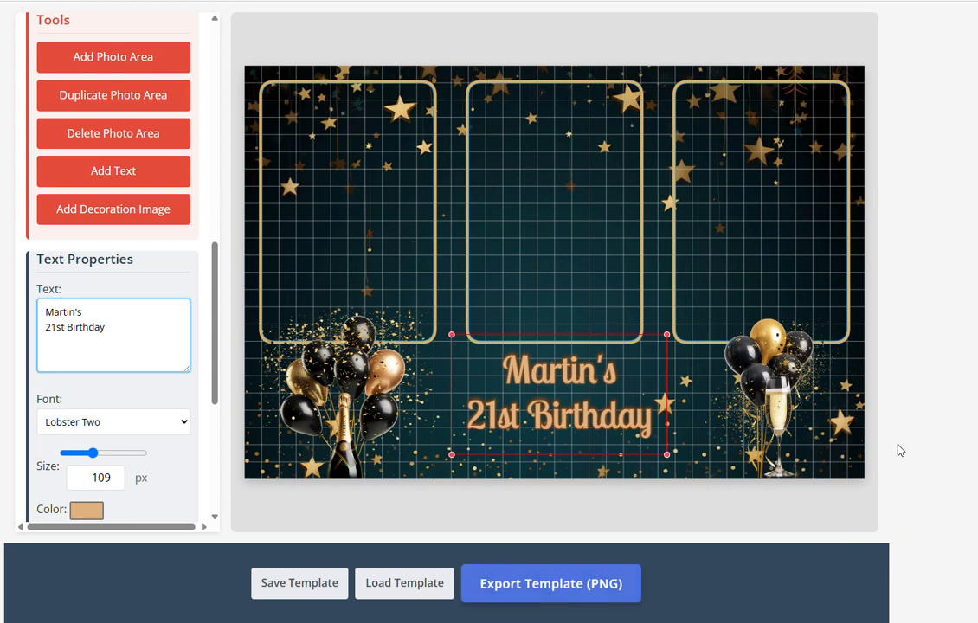
left_click(834, 426)
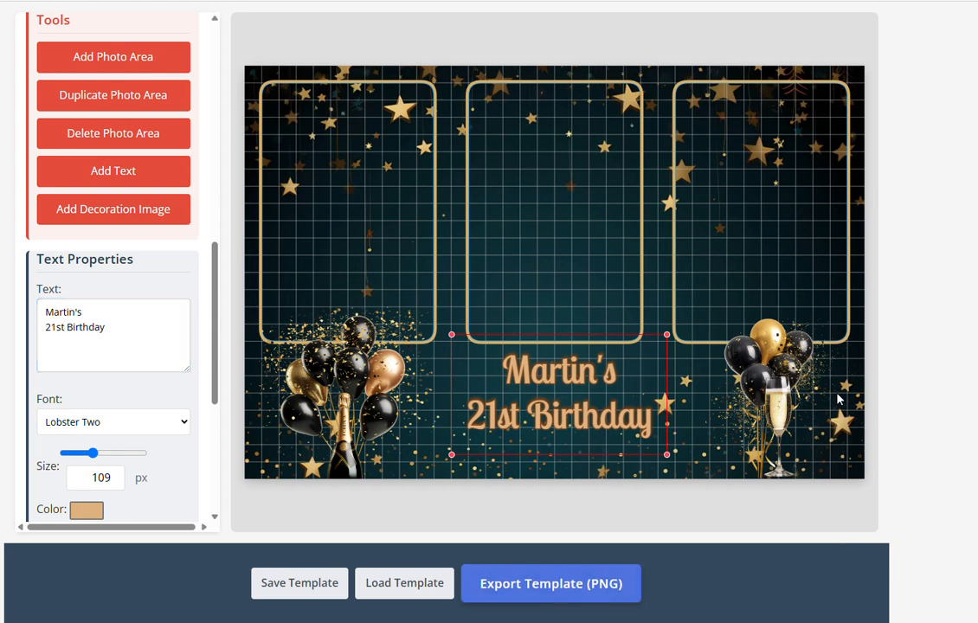
left_click(797, 151)
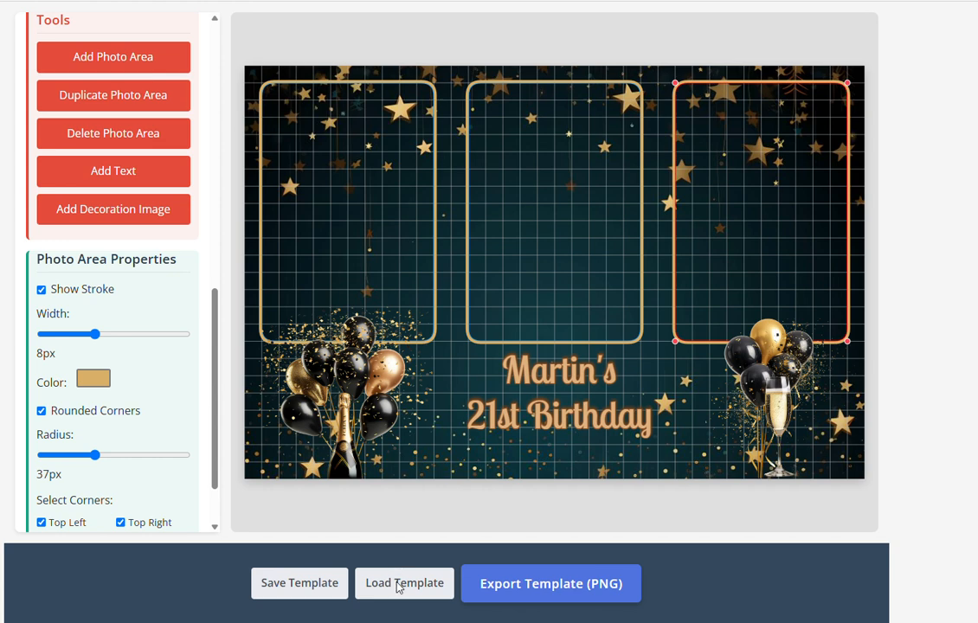
mouse_move(589, 622)
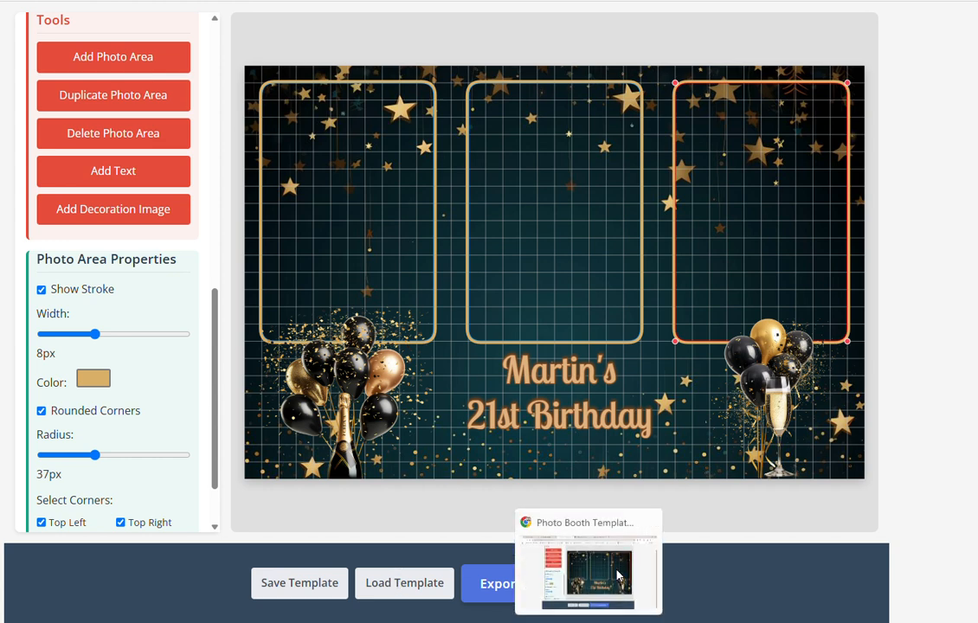